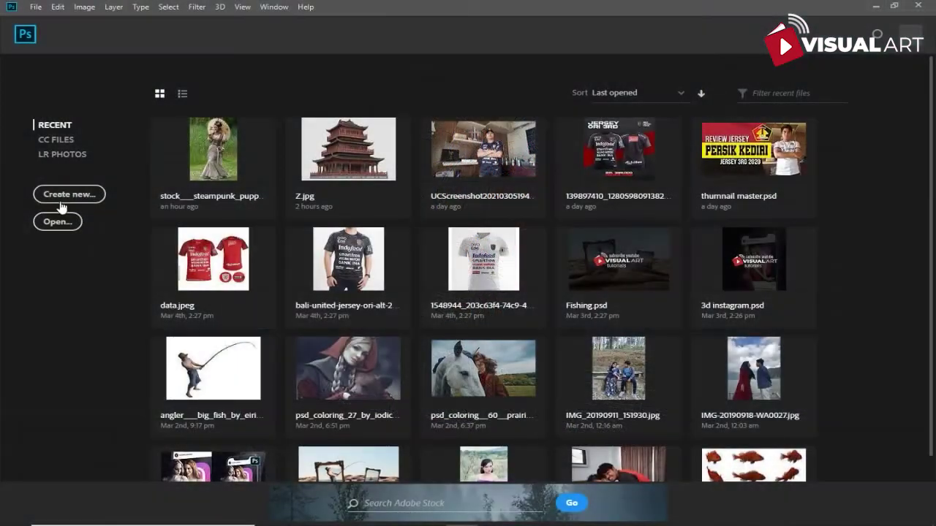
Create a blank 29,7 x 21 cm, 200 ppi document from the Custom preset.
left_click(63, 203)
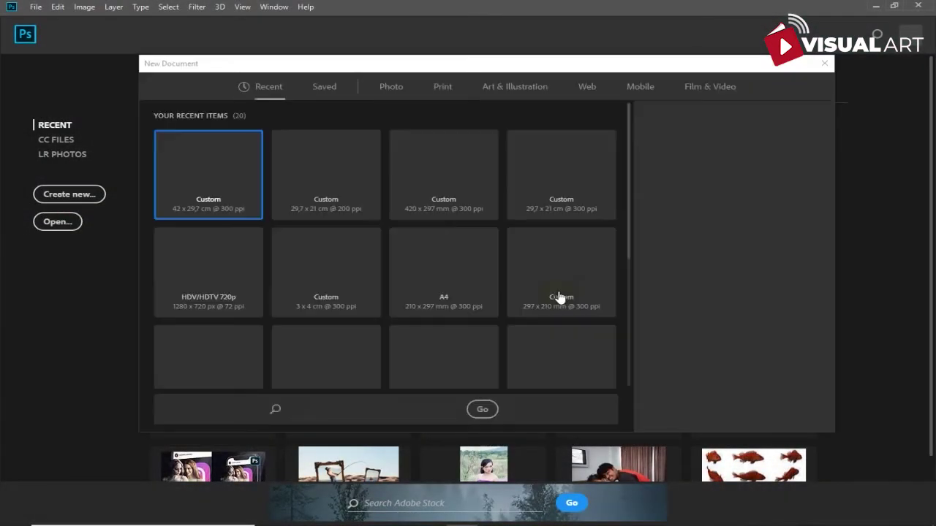
left_click(298, 159)
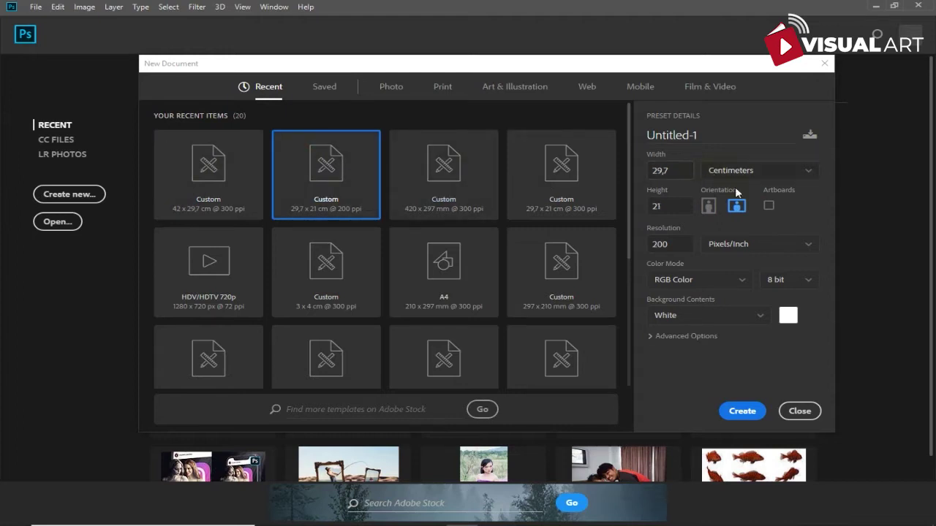
left_click(735, 411)
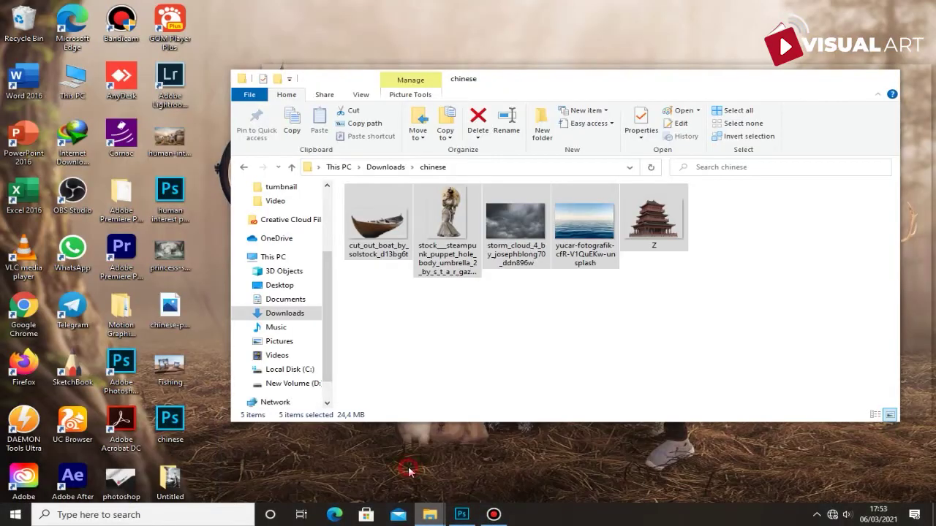
Place the calm sea photo on its own layer, slightly enlarged and nudged down across the canvas.
left_click(409, 471)
left_click(459, 327)
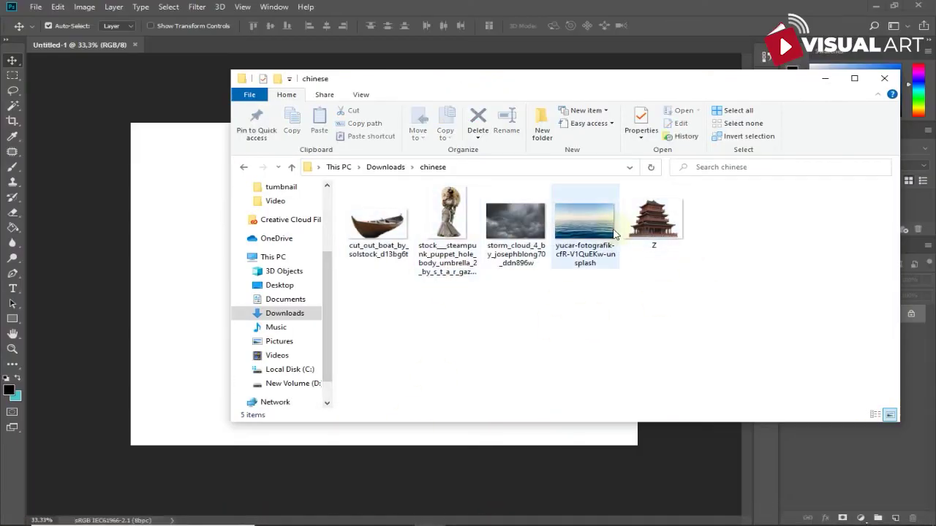
mouse_move(585, 231)
left_mouse_down()
mouse_move(499, 255)
mouse_move(211, 274)
left_mouse_up()
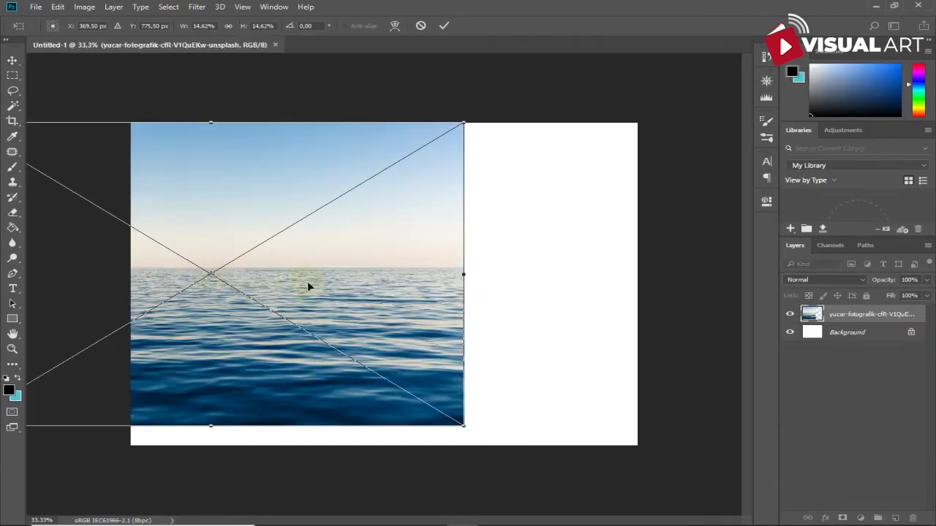
left_click_drag(307, 286, 479, 319)
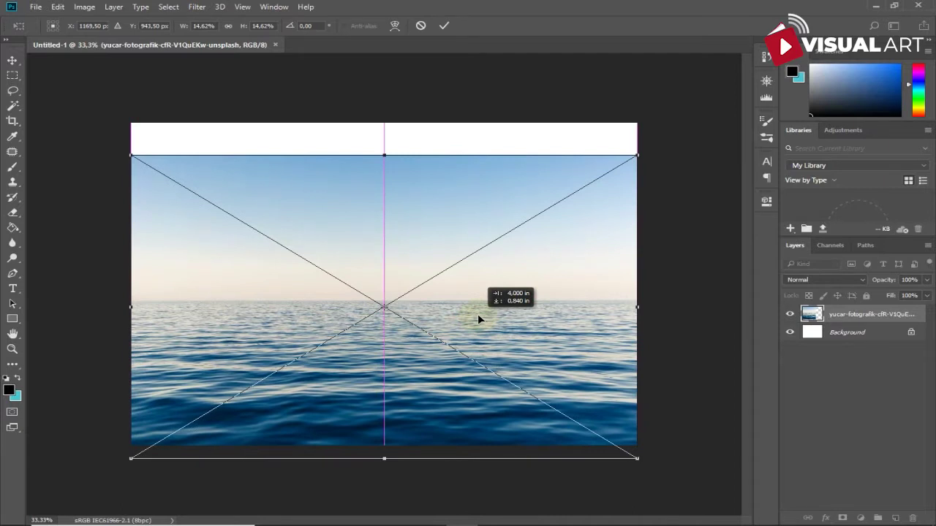
left_click_drag(634, 463, 638, 460)
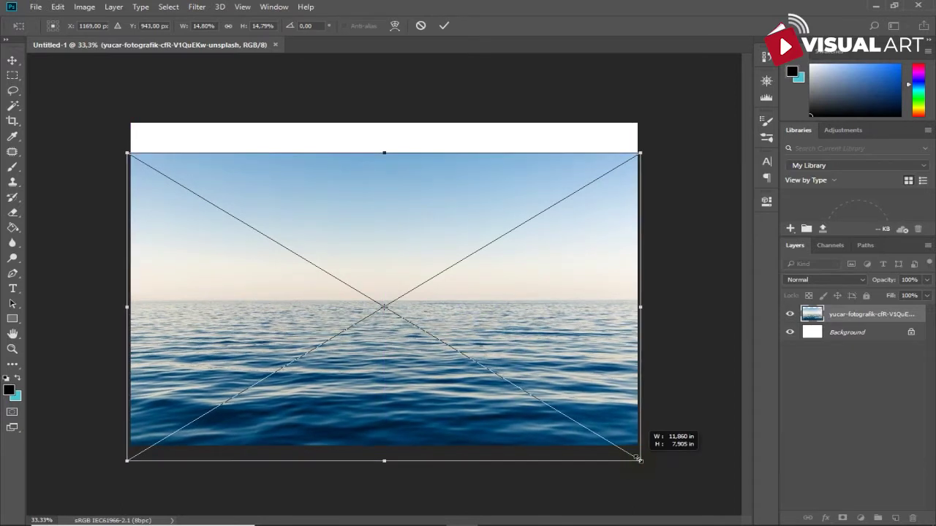
left_click_drag(493, 381, 495, 391)
key("Return")
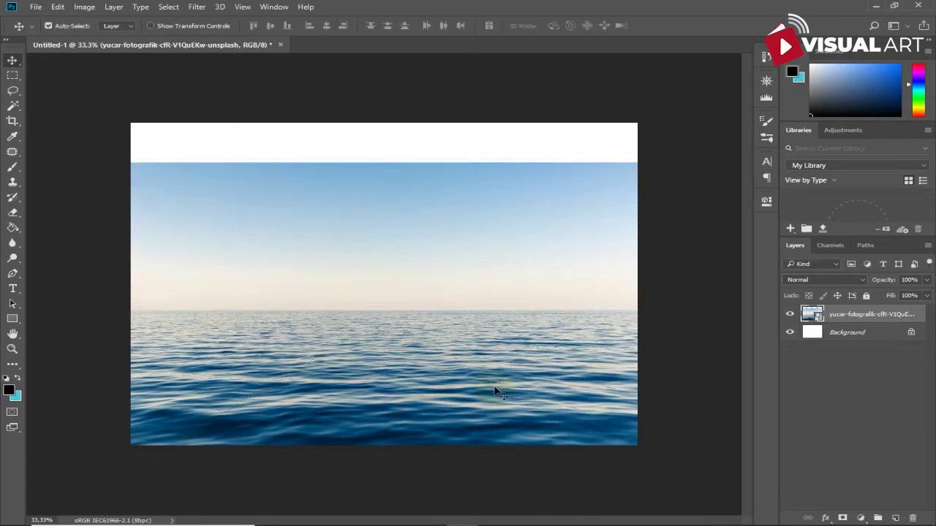
key("ctrl+0")
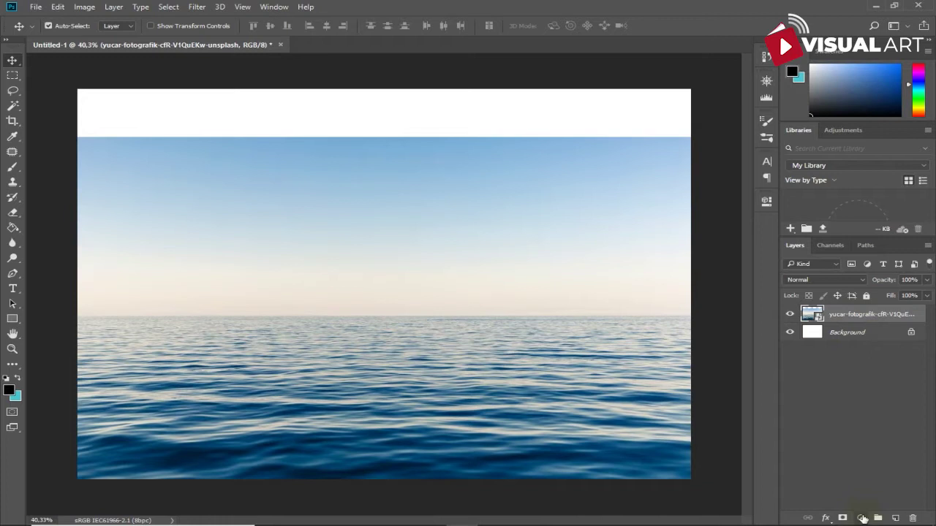
Add a dark grey-green (282f2d) Solid Color fill layer above Background, beneath the sea photo.
left_click(869, 331)
left_click(860, 517)
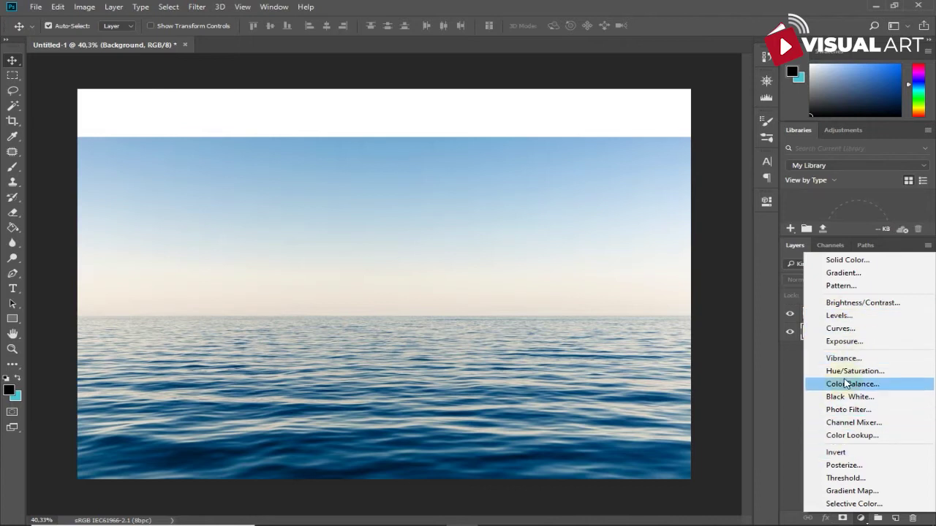
left_click(839, 260)
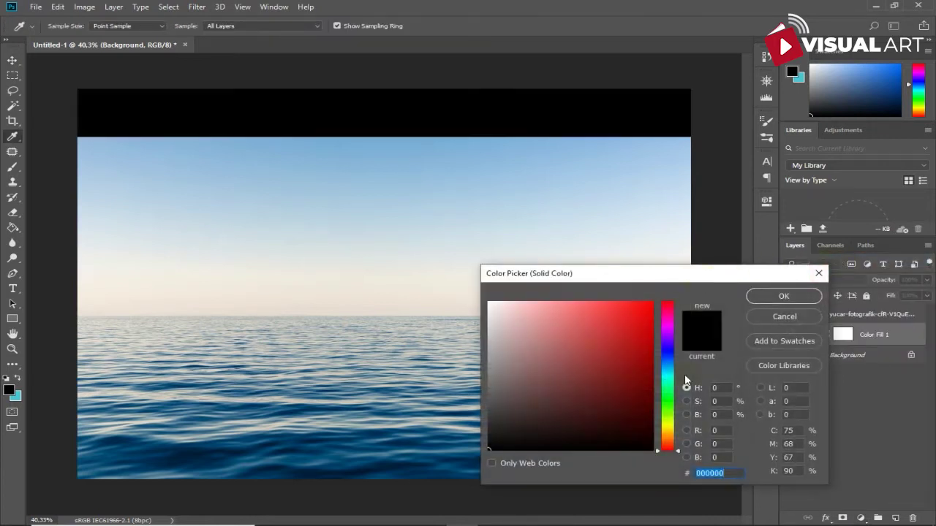
left_click(492, 422)
left_click(496, 413)
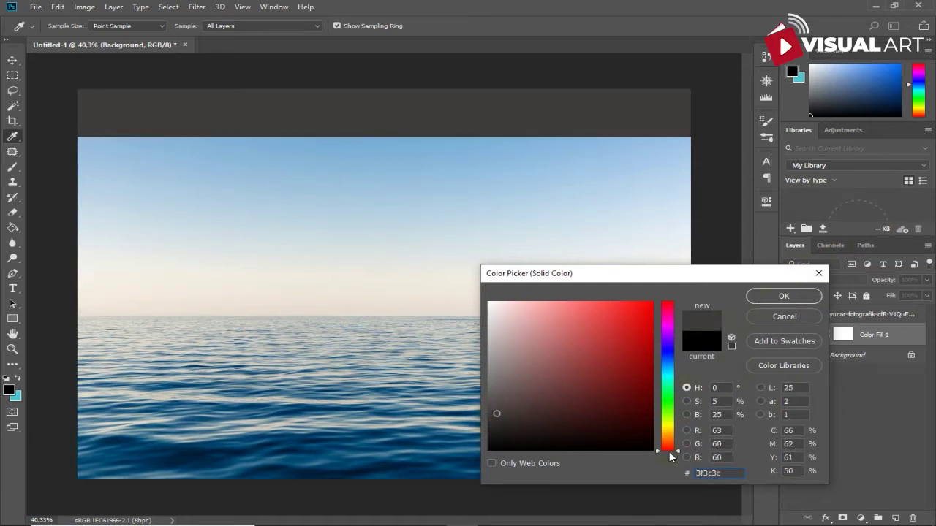
left_click_drag(678, 453, 677, 408)
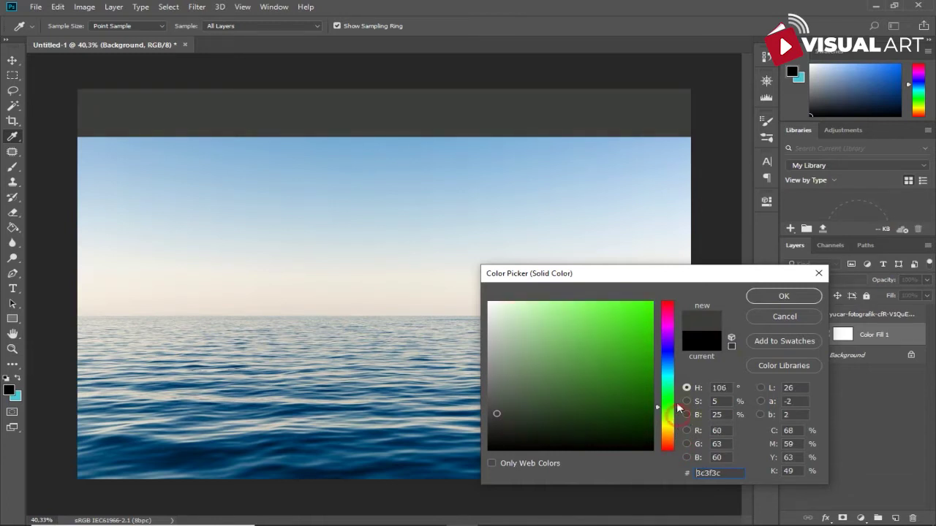
left_click(513, 424)
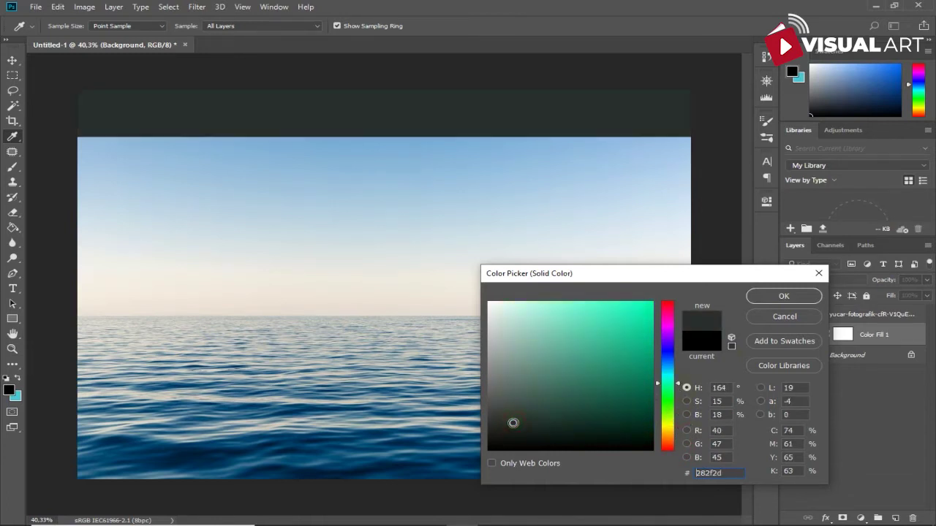
left_click(781, 296)
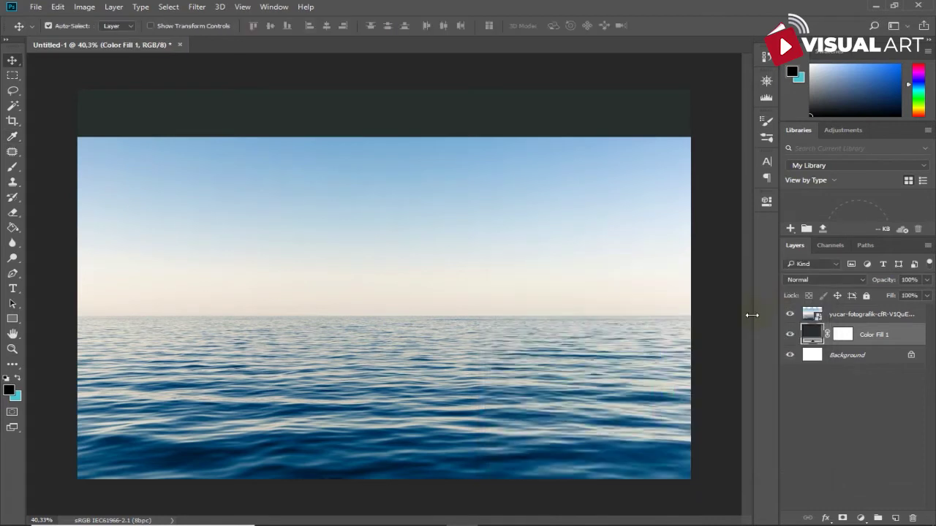
left_click(837, 315)
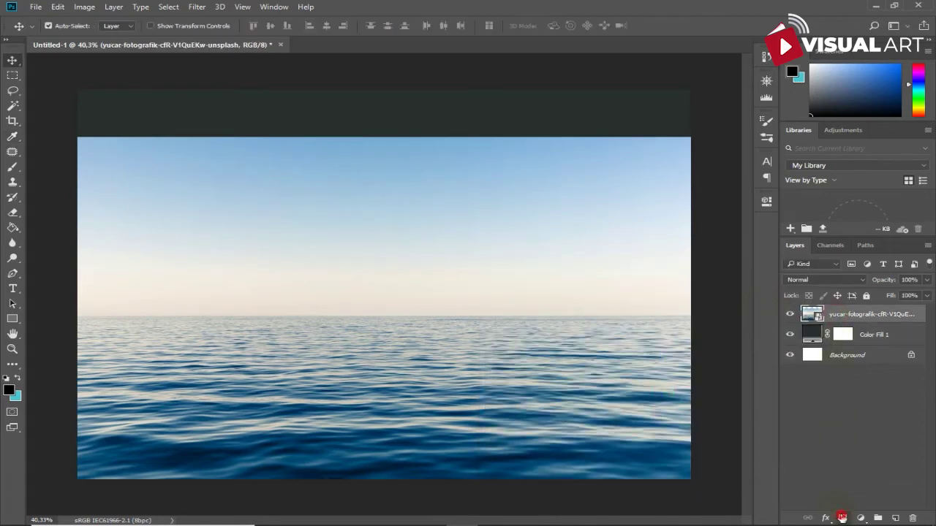
Add a layer mask to the sea photo and brush out the top of the sky.
left_click(843, 517)
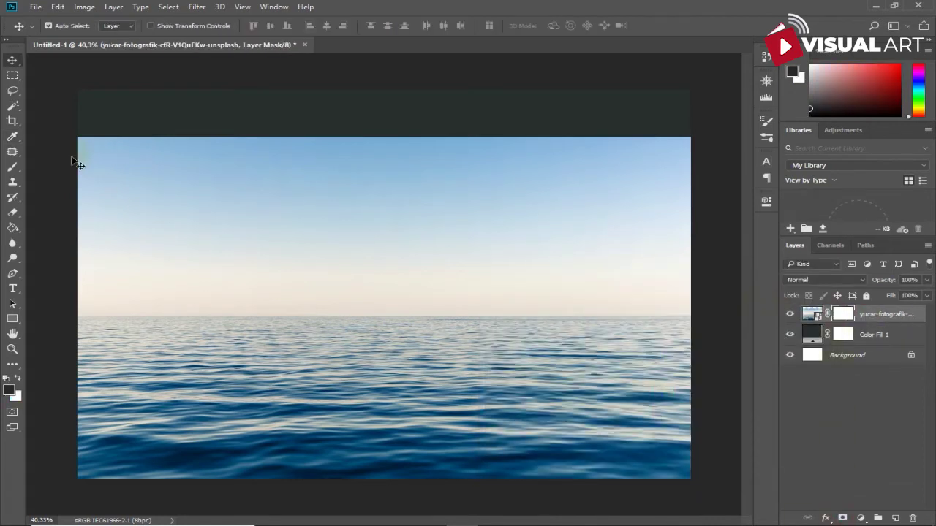
left_click(13, 168)
key("bracketleft")
key("bracketleft")
key("bracketleft")
key("bracketleft")
key("bracketleft")
key("bracketleft")
key("bracketleft")
key("bracketleft")
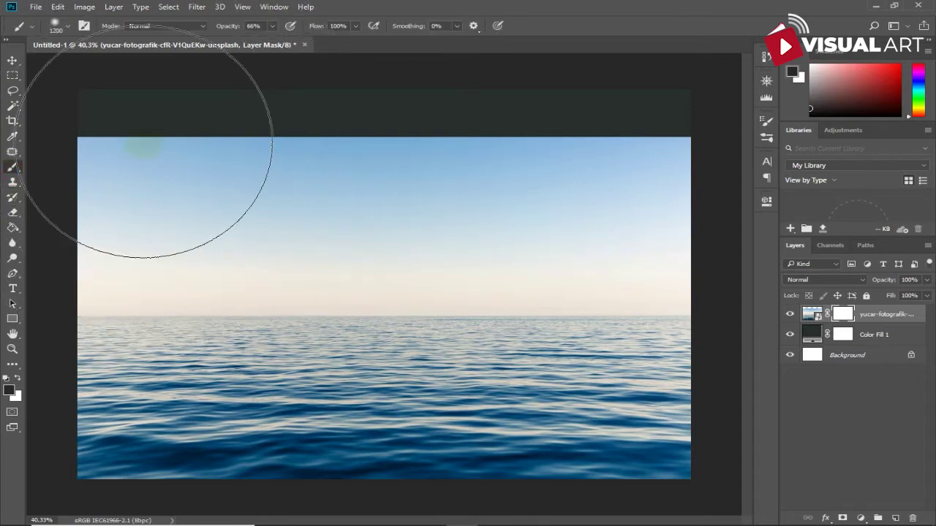
key("bracketleft")
key("bracketleft")
key("bracketleft")
key("bracketleft")
key("bracketleft")
key("bracketleft")
left_click_drag(103, 159, 690, 167)
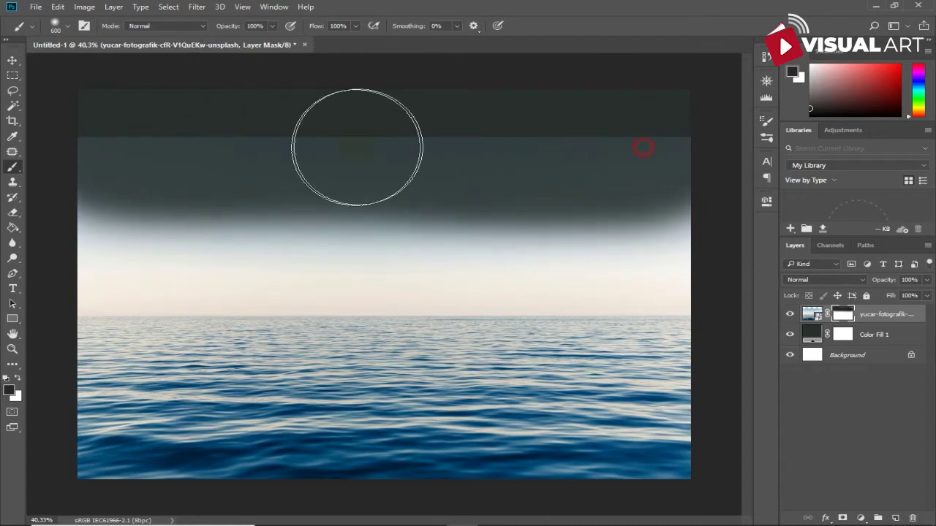
left_click_drag(355, 146, 94, 139)
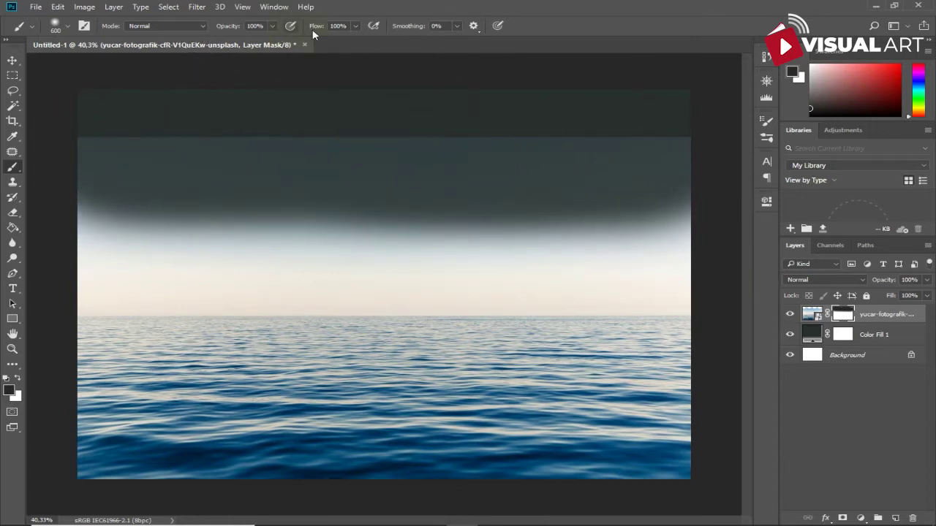
Paint black on the mask to hide the remaining sky down to the horizon.
left_click(9, 393)
left_click(793, 300)
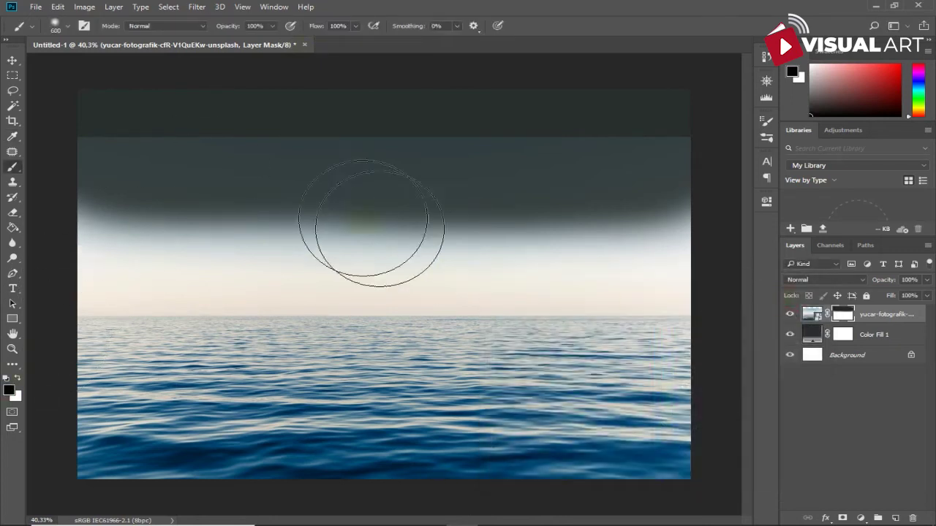
mouse_move(115, 156)
left_mouse_down()
mouse_move(202, 180)
mouse_move(689, 156)
mouse_move(95, 209)
mouse_move(658, 203)
left_mouse_up()
key("bracketright")
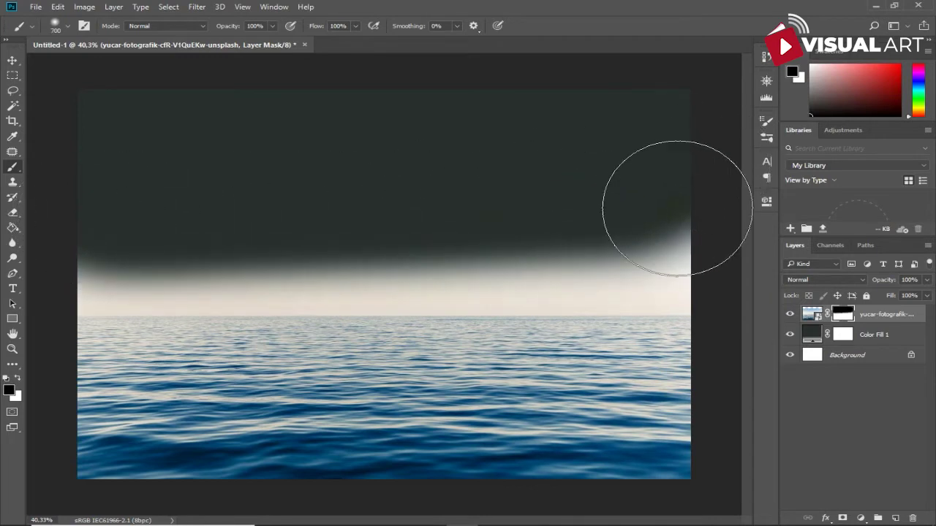
scroll(658, 211, "down", 1)
left_click_drag(163, 230, 637, 242)
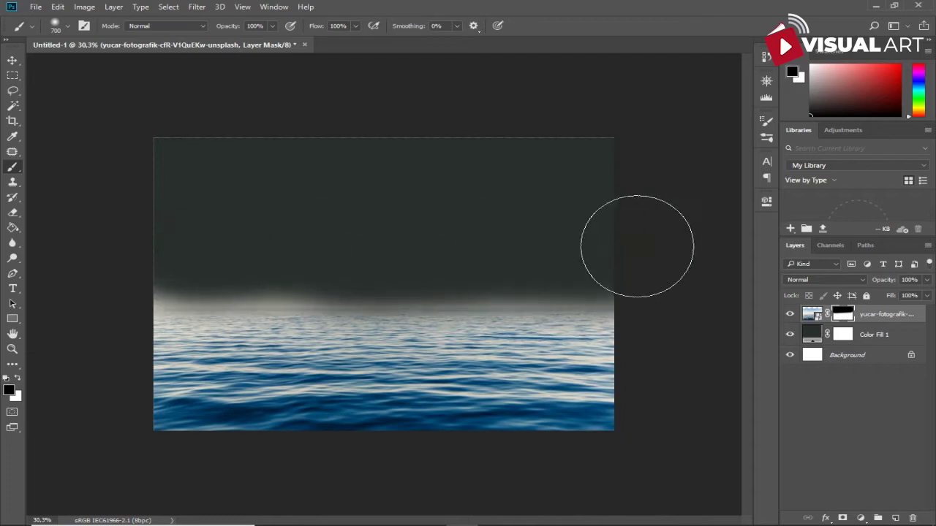
mouse_move(126, 246)
left_mouse_down()
mouse_move(492, 246)
mouse_move(595, 226)
left_mouse_up()
left_click(12, 60)
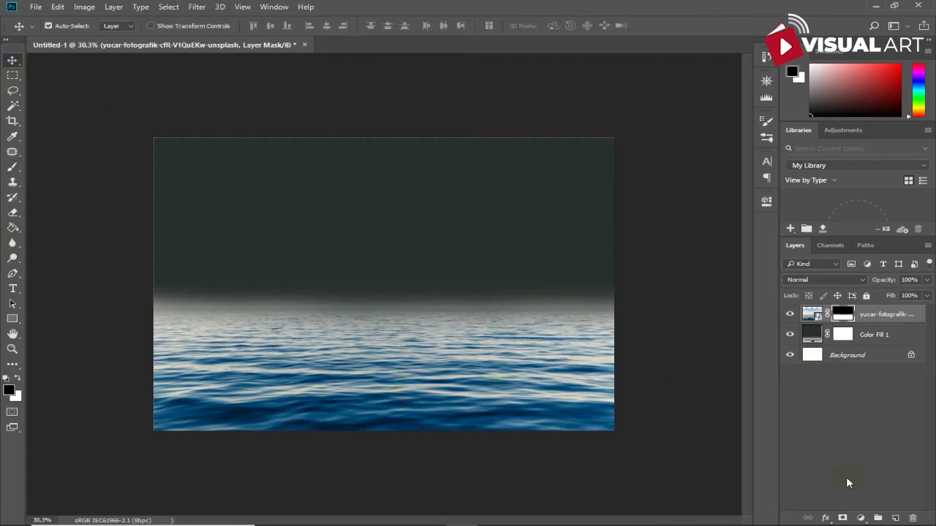
left_click(861, 517)
Add a Hue/Saturation adjustment and a Levels adjustment lowering the output white to darken the sea.
left_click(851, 375)
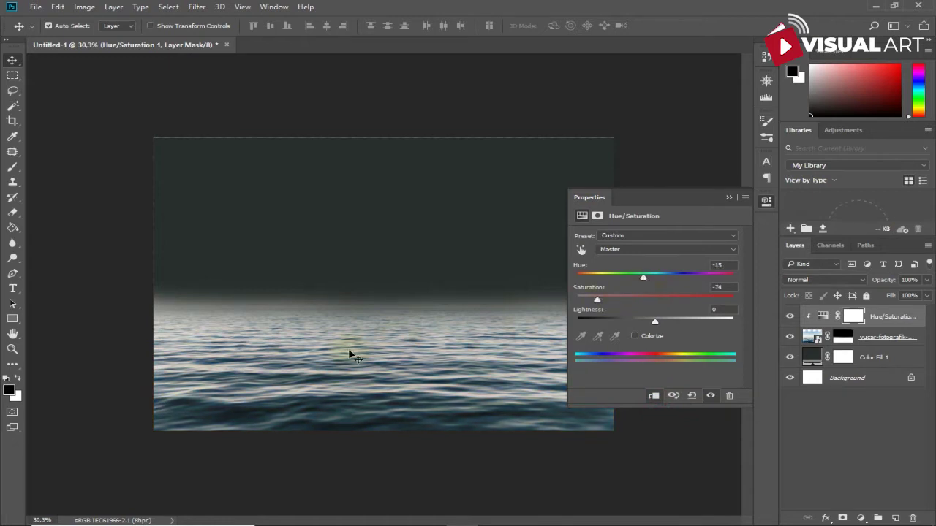
scroll(349, 353, "up", 1)
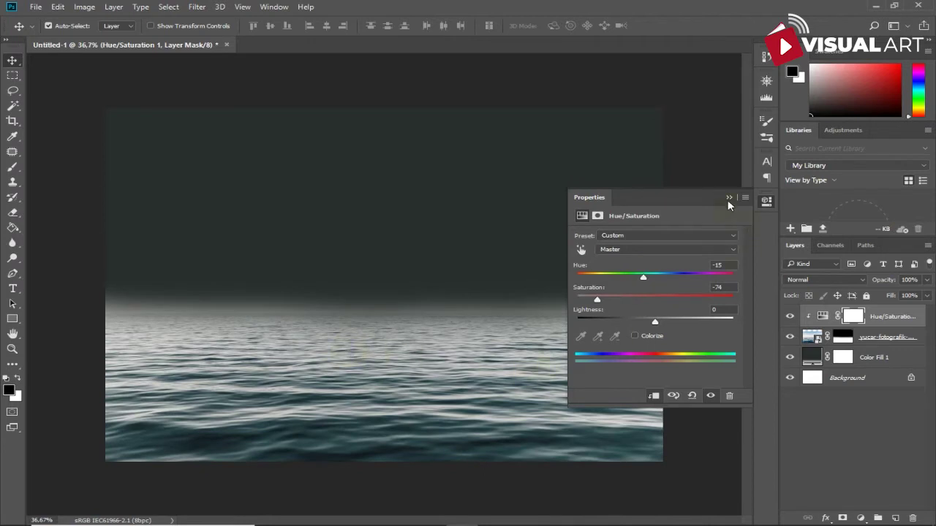
left_click(728, 200)
left_click(859, 517)
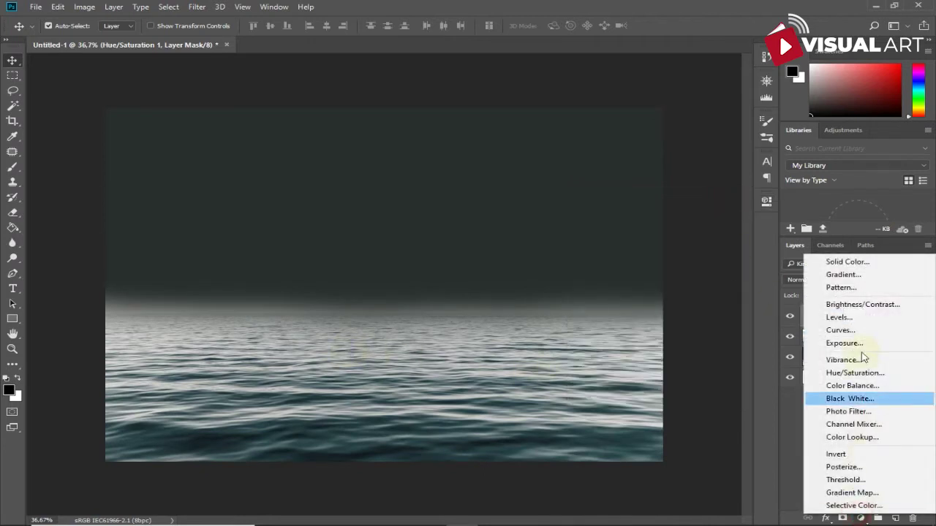
left_click(840, 317)
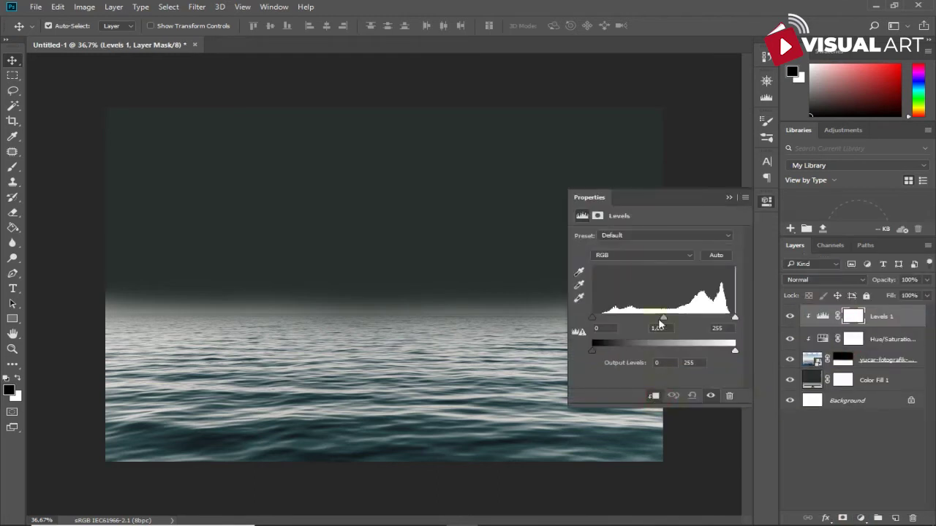
left_click_drag(734, 351, 660, 350)
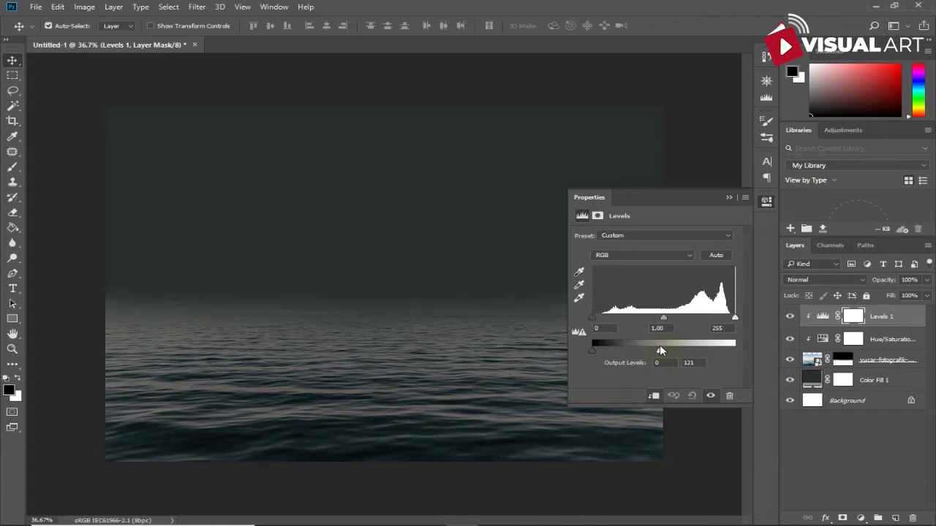
left_click(728, 198)
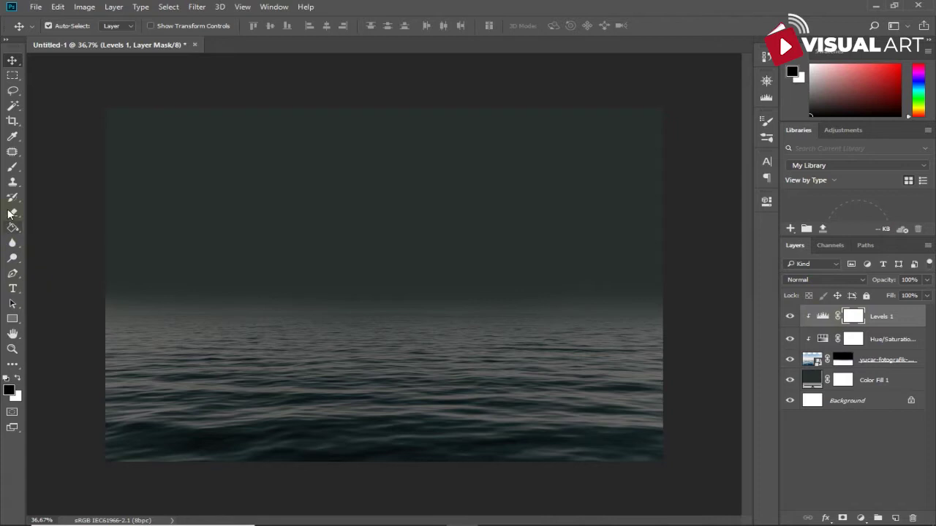
Brush a soft hazy band along the horizon on the Levels mask at size 500.
left_click(12, 166)
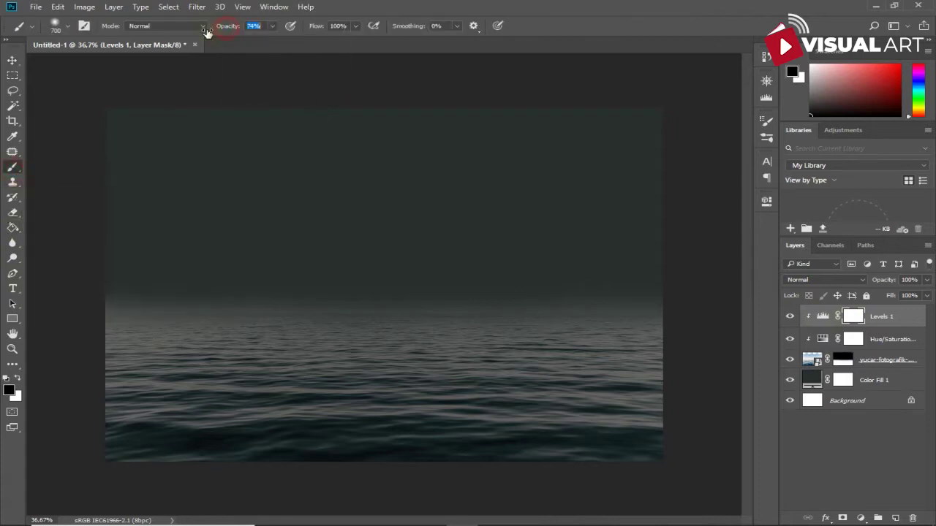
key("bracketleft")
key("bracketleft")
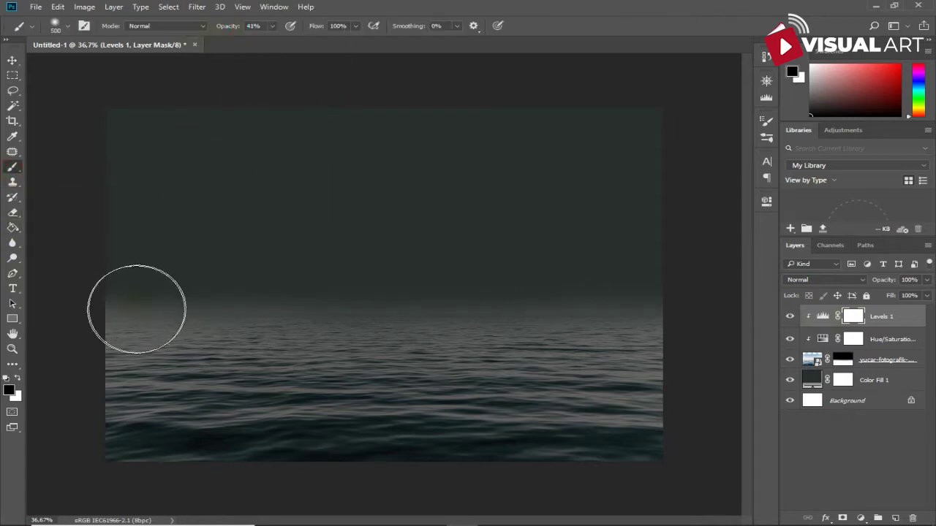
mouse_move(308, 312)
left_mouse_down()
mouse_move(115, 328)
mouse_move(648, 328)
mouse_move(153, 356)
mouse_move(660, 319)
left_mouse_up()
key("ctrl+z")
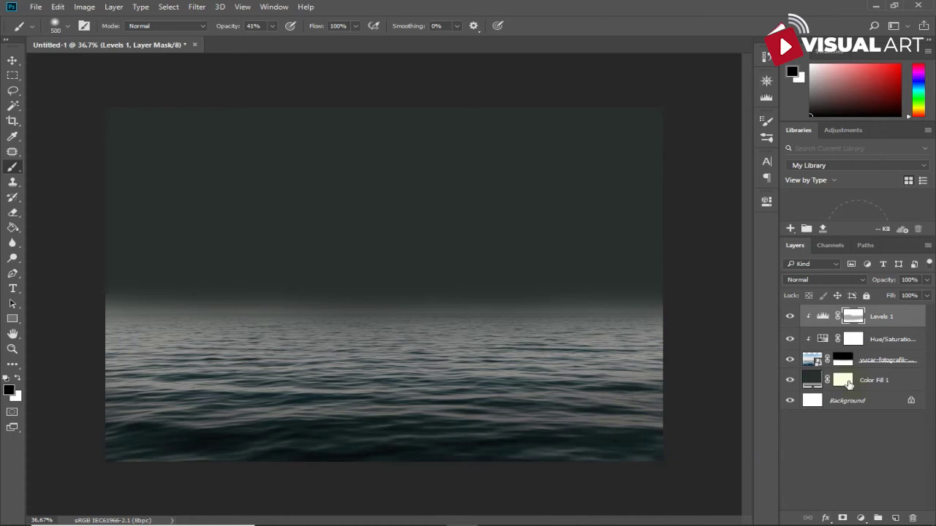
Group the sea photo and its two adjustments into a group named 'water'.
left_click(885, 364, "shift")
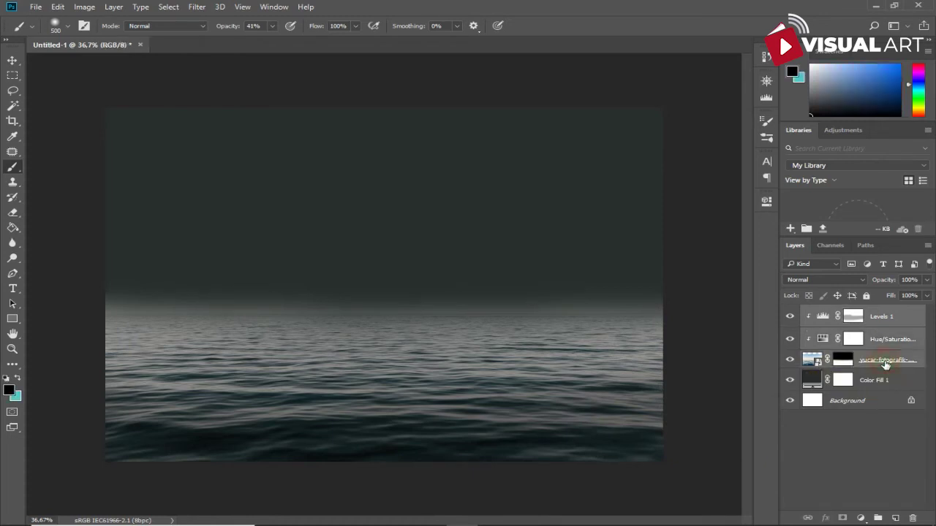
key("ctrl+g")
double_click(840, 309)
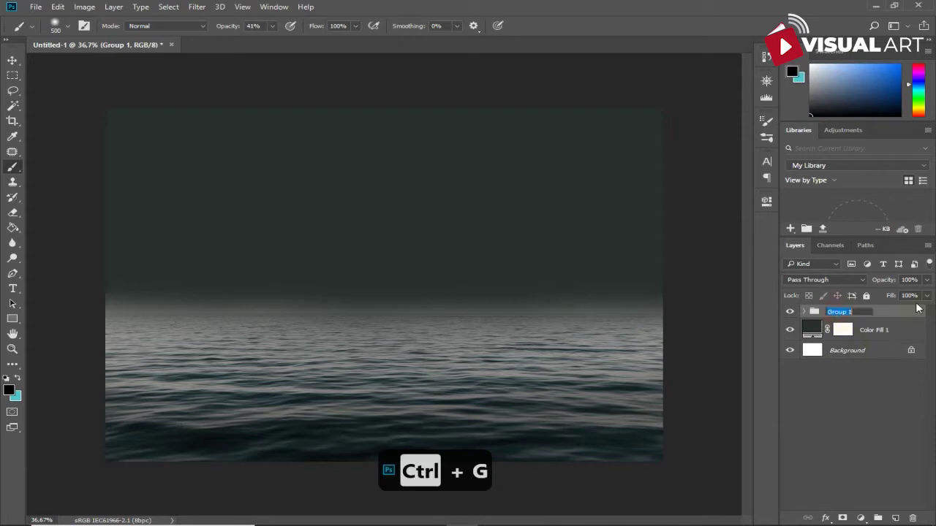
type("water")
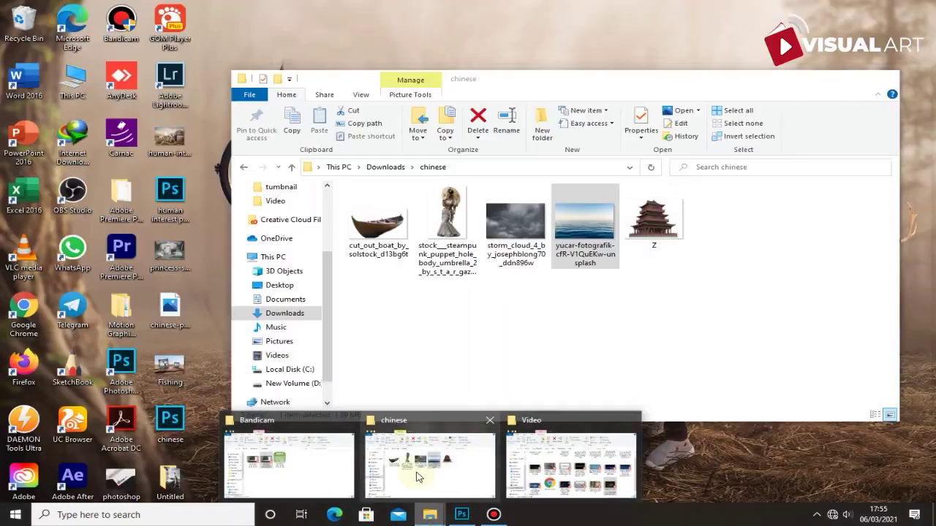
Place the storm cloud image, scaled to cover the canvas, at 69% opacity.
mouse_move(430, 519)
left_click(461, 454)
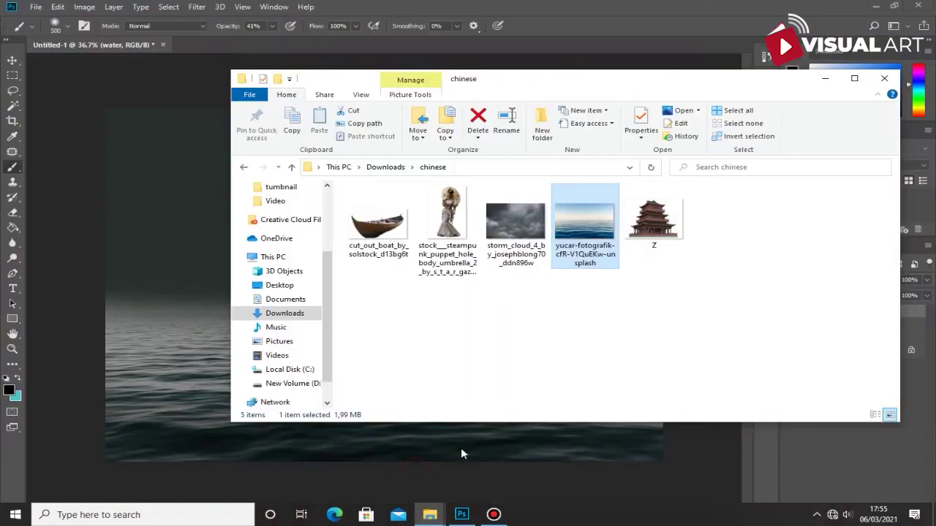
left_click(532, 221)
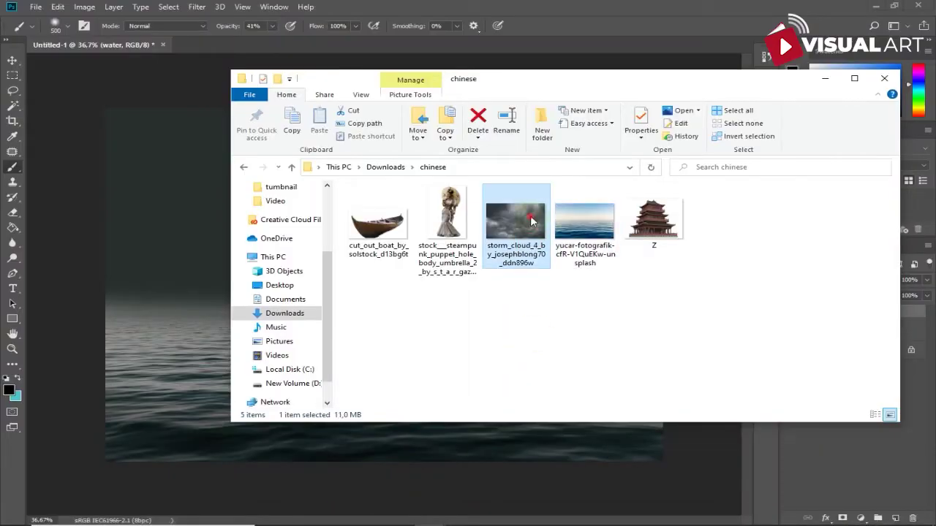
left_click_drag(532, 221, 211, 248)
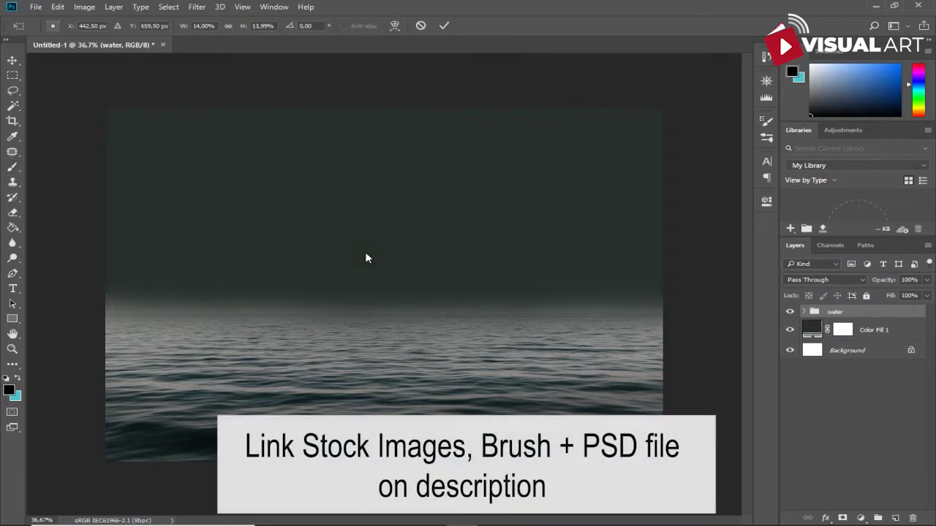
left_click_drag(658, 431, 561, 422)
key("Return")
key("b")
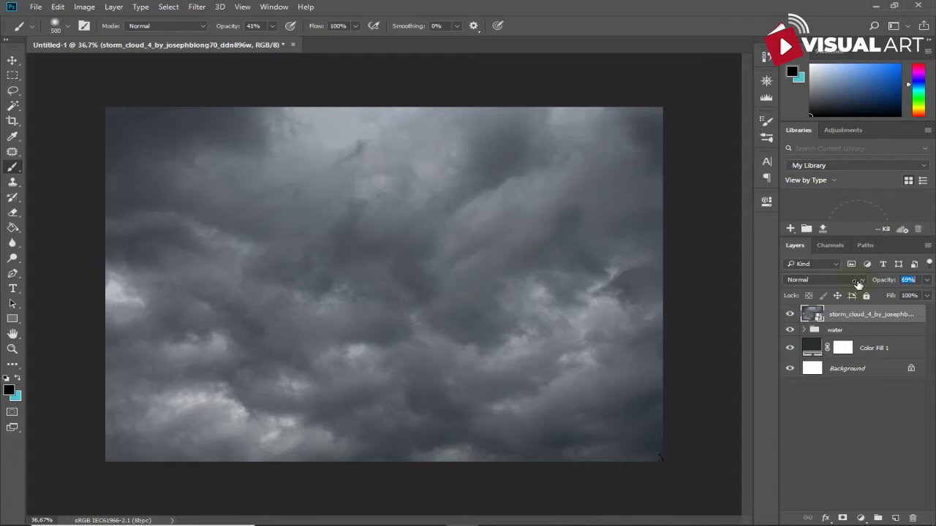
key("Return")
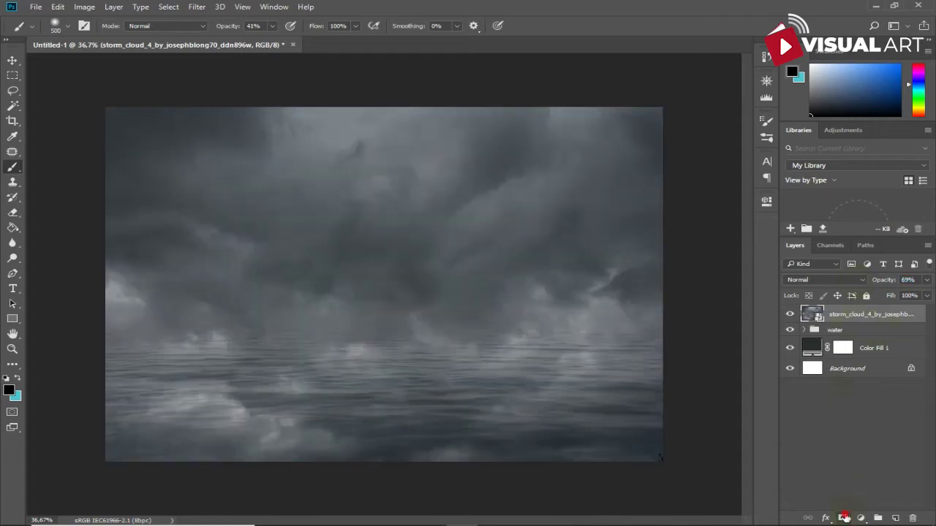
Mask the storm clouds with a soft 43% brush so they fade over the horizon and water.
left_click(843, 517)
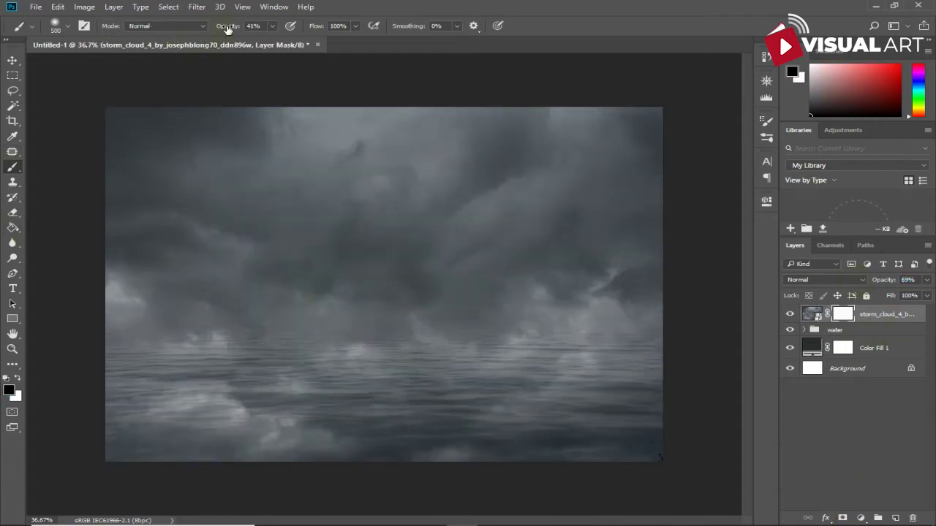
left_click_drag(285, 332, 490, 329)
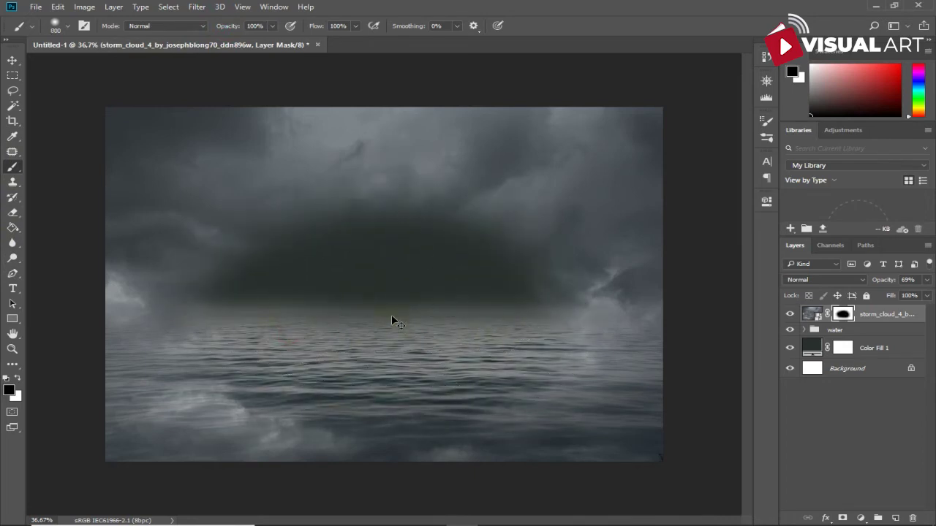
key("ctrl+z")
type("43")
left_click_drag(227, 336, 397, 355)
mouse_move(251, 324)
left_mouse_down()
mouse_move(555, 310)
mouse_move(344, 168)
mouse_move(241, 249)
left_mouse_up()
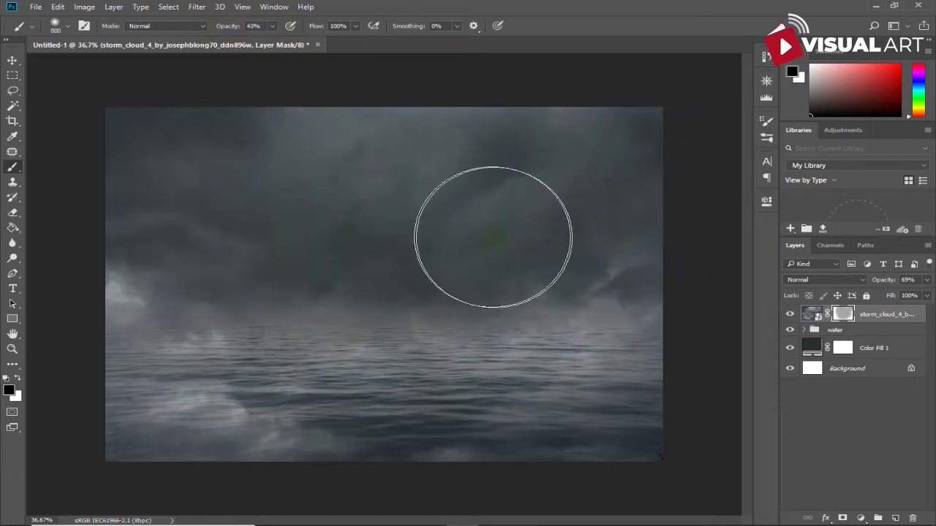
key("ctrl+z")
mouse_move(176, 383)
left_mouse_down()
mouse_move(150, 428)
mouse_move(305, 428)
left_mouse_up()
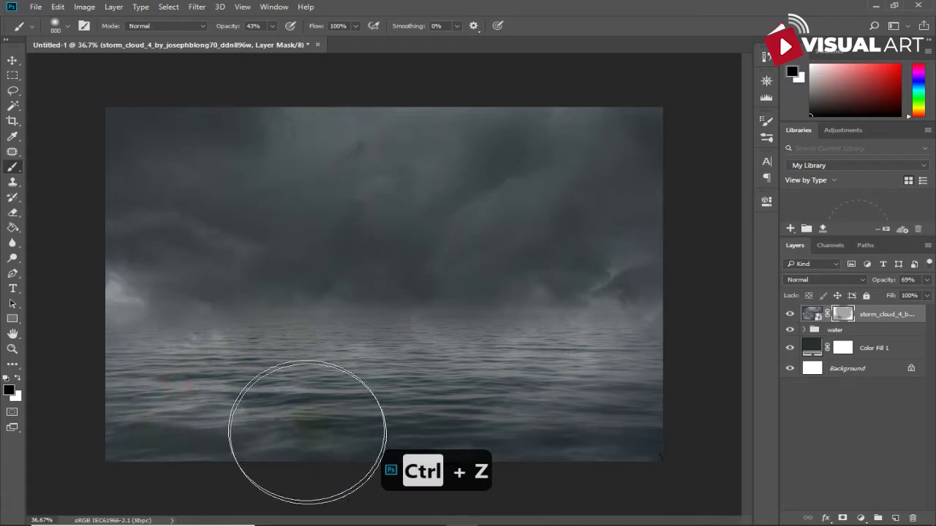
mouse_move(305, 494)
left_mouse_down()
mouse_move(639, 334)
mouse_move(231, 313)
mouse_move(497, 314)
mouse_move(630, 417)
left_mouse_up()
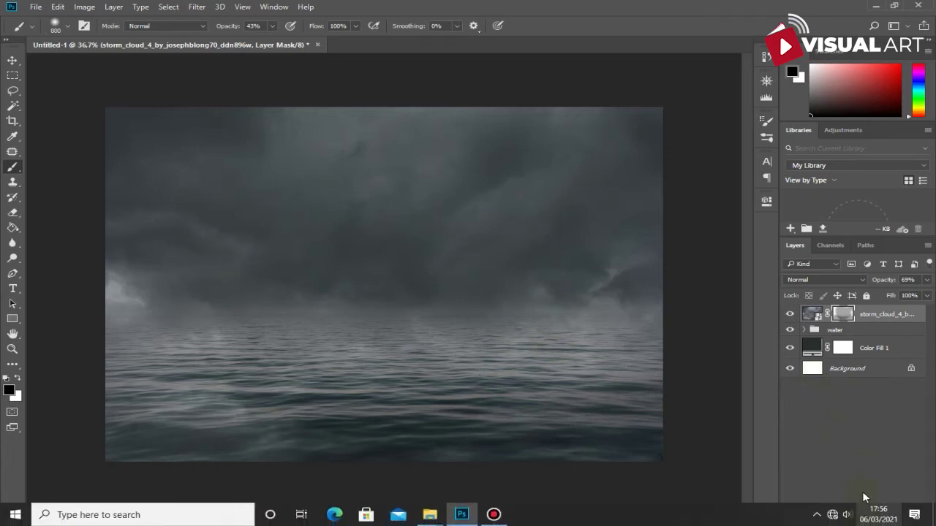
Clip a Color Balance adjustment to the clouds with midtones at −14 toward cyan.
left_click(859, 518)
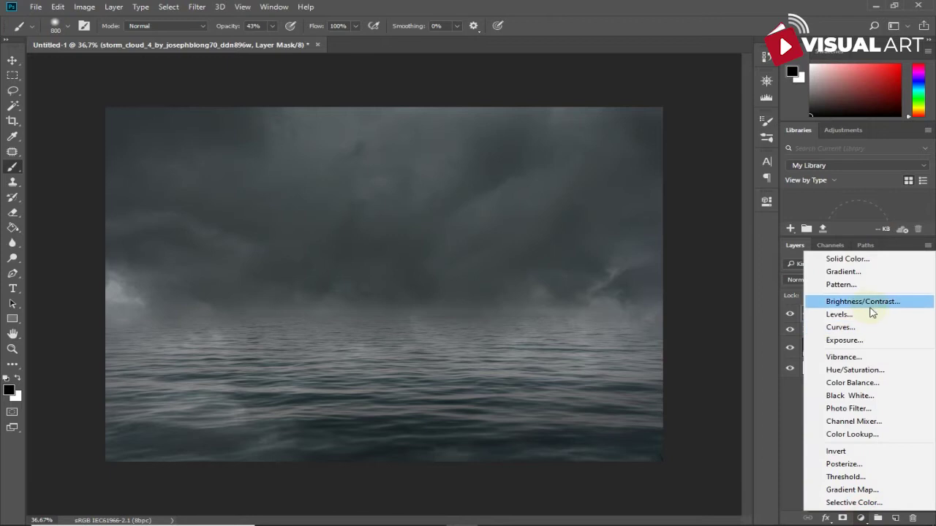
left_click(852, 383)
left_click(653, 395)
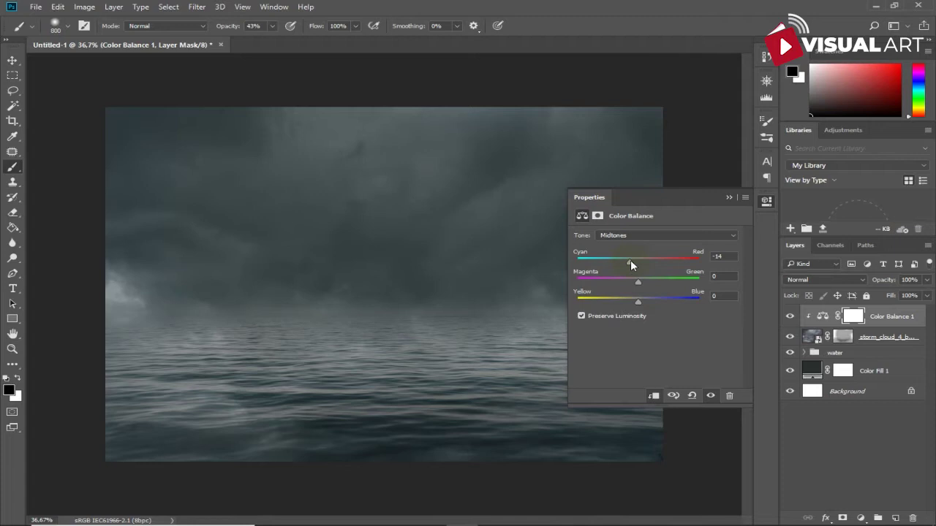
left_click(728, 198)
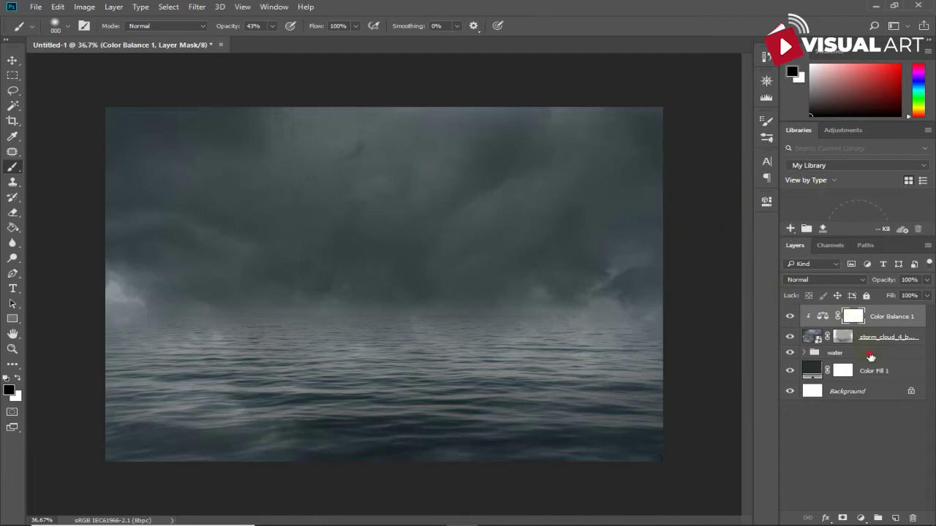
Place the pagoda image above Color Fill 1, scaled to about 46% and settled on the horizon.
left_click(870, 356)
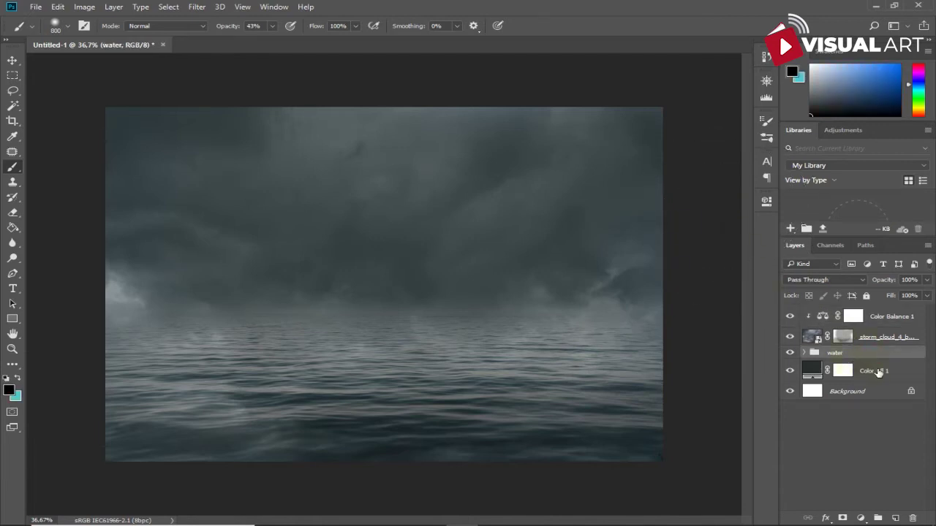
left_click(883, 371)
mouse_move(430, 515)
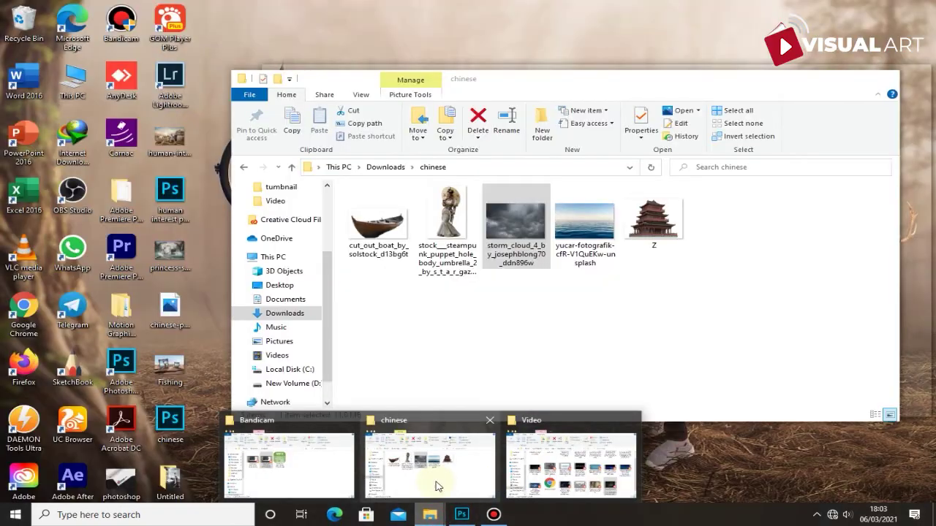
left_click(439, 486)
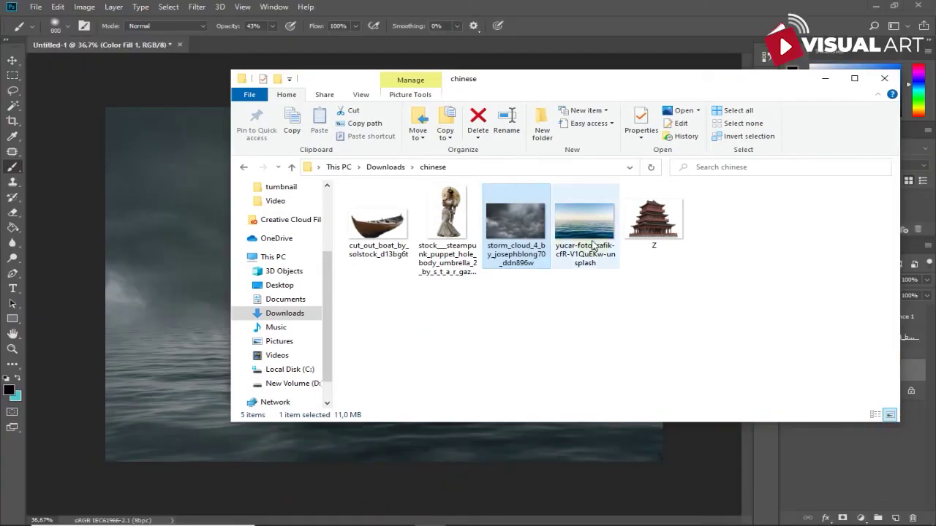
left_click(655, 235)
left_click_drag(655, 235, 217, 258)
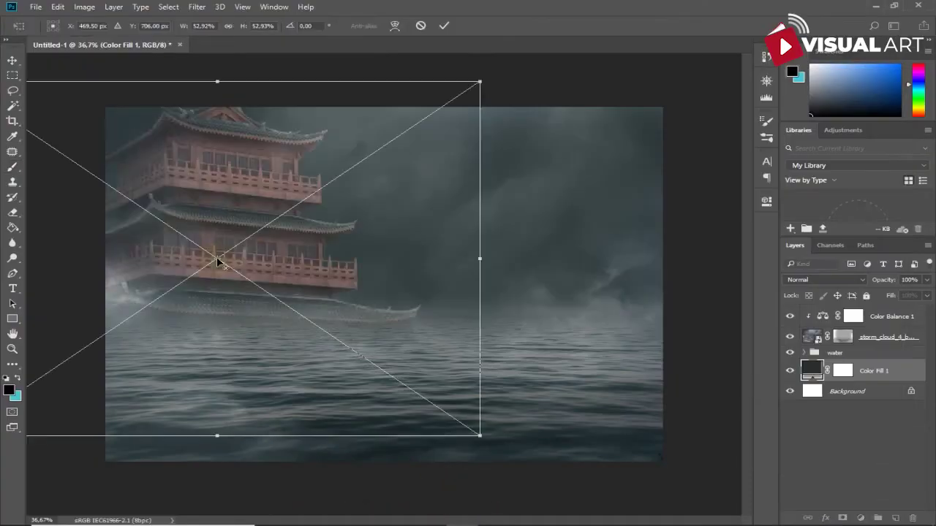
left_click_drag(276, 259, 375, 270)
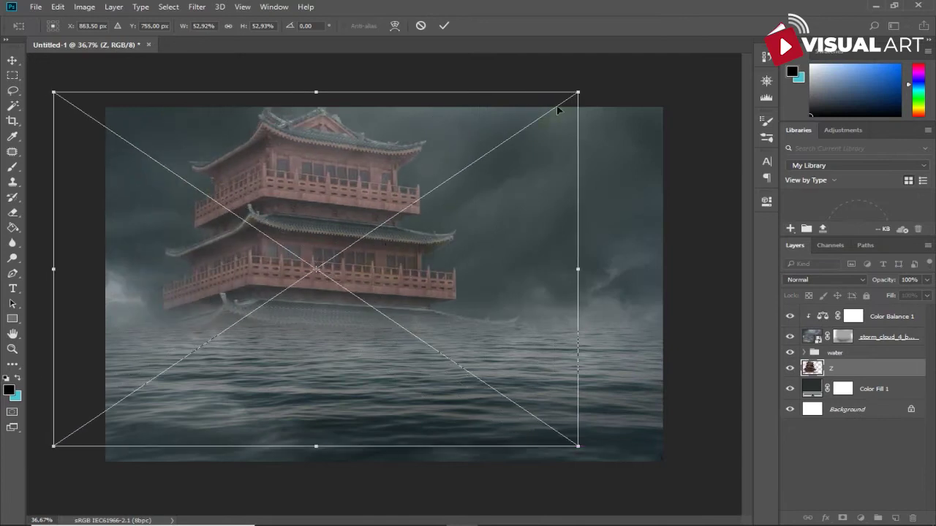
left_click_drag(350, 183, 371, 137)
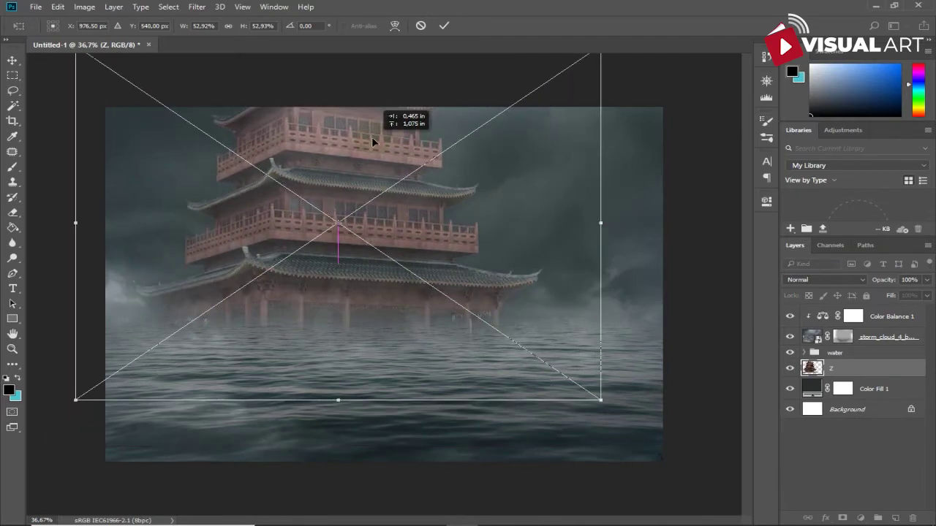
left_click_drag(596, 401, 528, 357)
left_click_drag(344, 265, 353, 282)
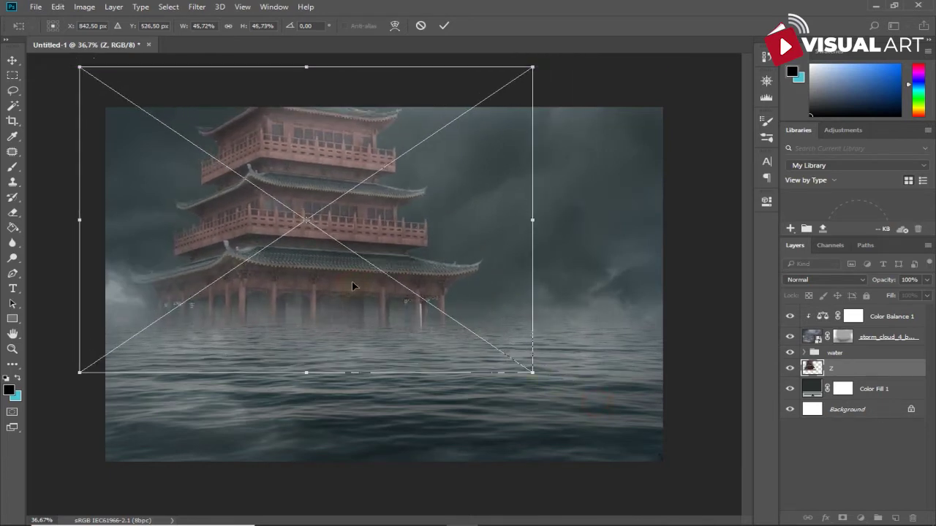
key("Return")
key("b")
left_click(861, 517)
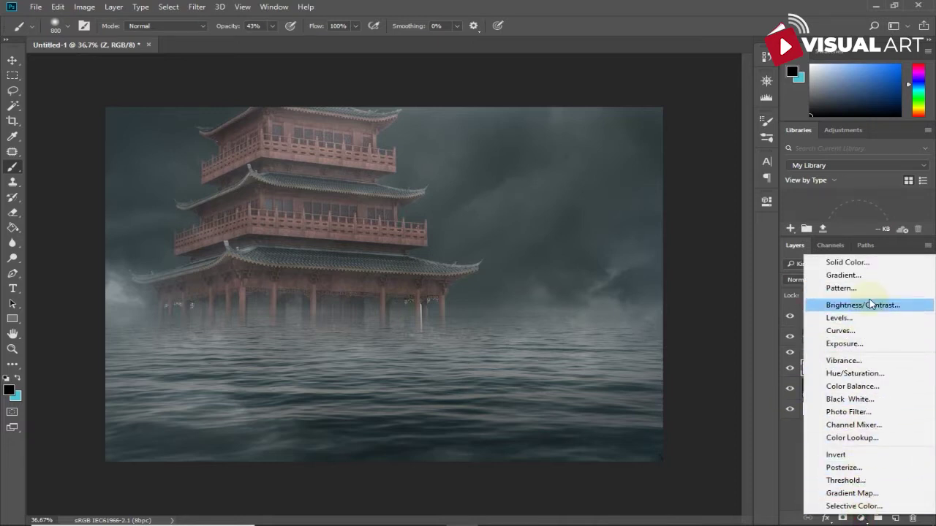
Clip a Hue/Saturation adjustment to the pagoda, desaturating it to about −81.
left_click(849, 374)
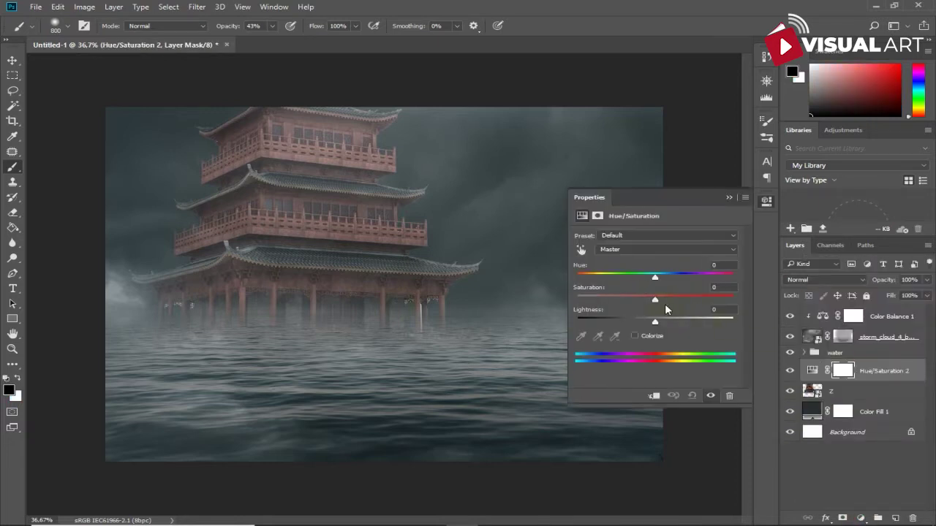
left_click_drag(653, 301, 583, 301)
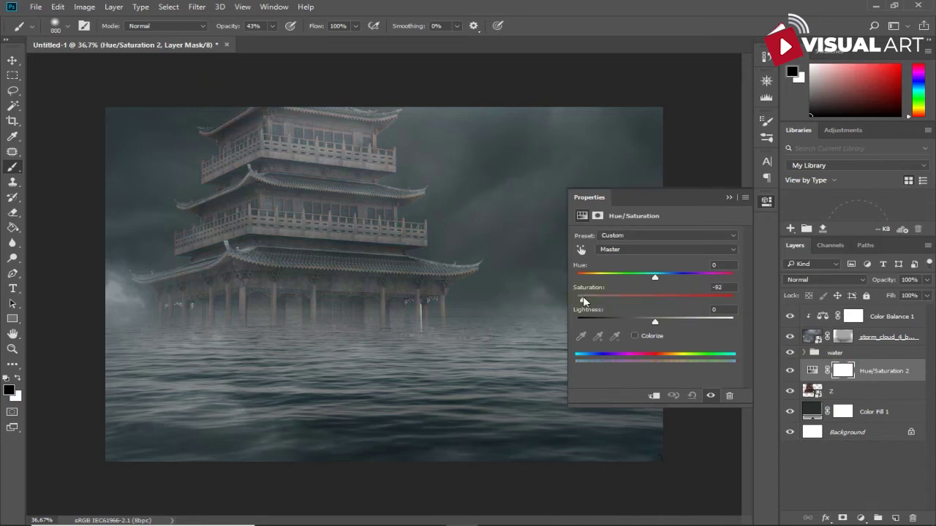
left_click(655, 396)
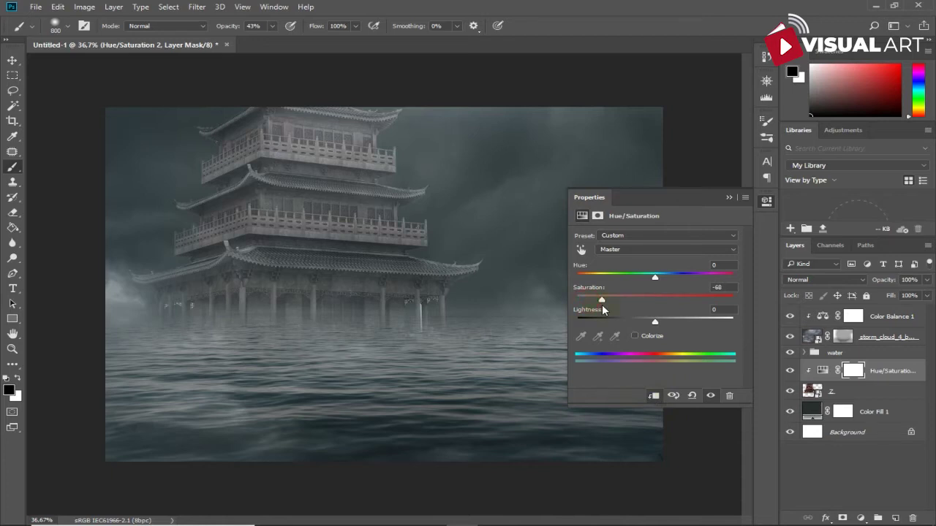
left_click_drag(602, 304, 592, 302)
Group the pagoda with its adjustment and name the group 'chinese house'.
left_click(729, 197)
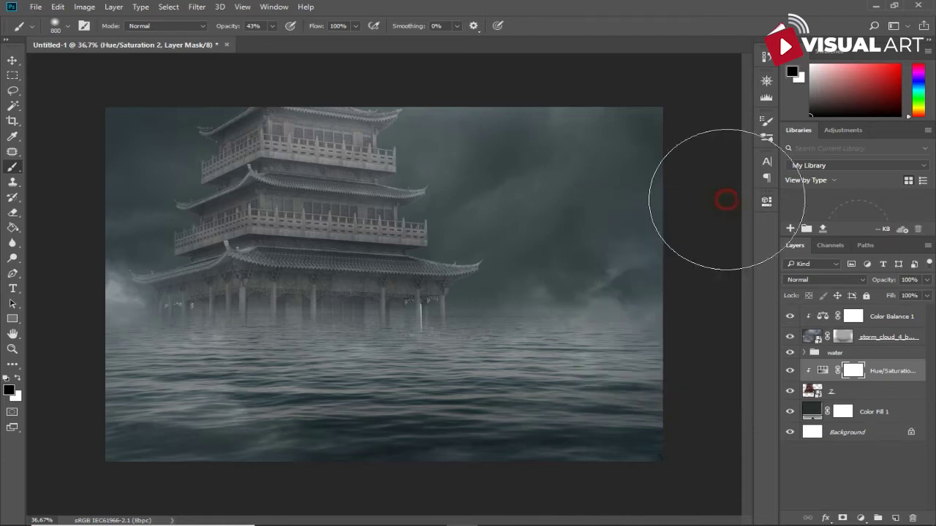
left_click(832, 391, "shift")
key("ctrl+g")
double_click(833, 366)
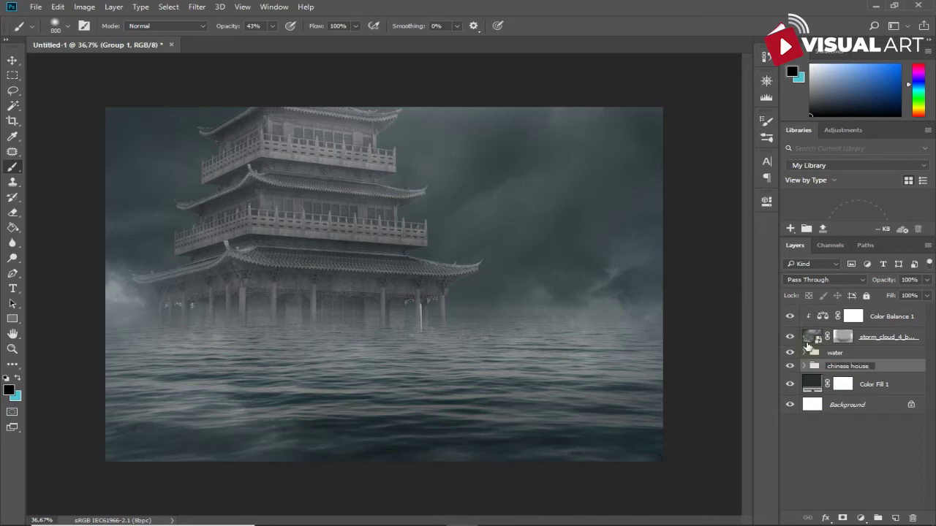
Name the group 'chinese house', duplicate it, and shrink one pagoda to about 74% on the right.
key("Return")
key("ctrl+j")
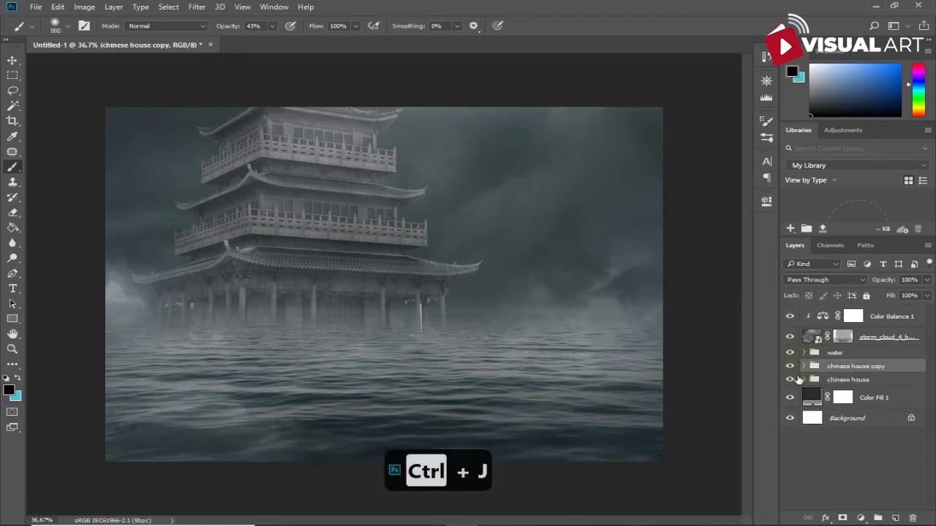
left_click(819, 379)
key("ctrl+t")
left_click_drag(328, 274, 529, 292)
left_click_drag(298, 96, 402, 149)
left_click_drag(543, 239, 536, 216)
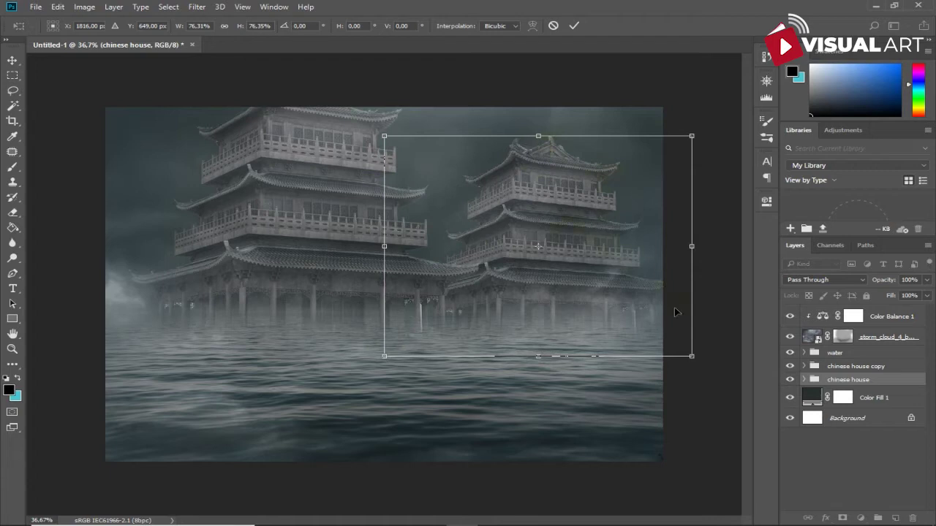
left_click_drag(691, 357, 679, 350)
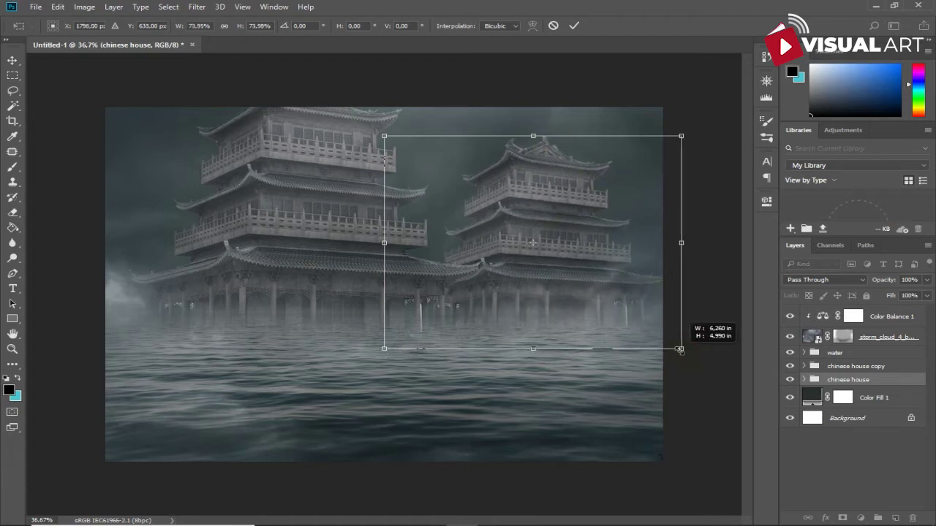
key("Return")
Shift the other pagoda in the chinese house copy group slightly further left.
key("b")
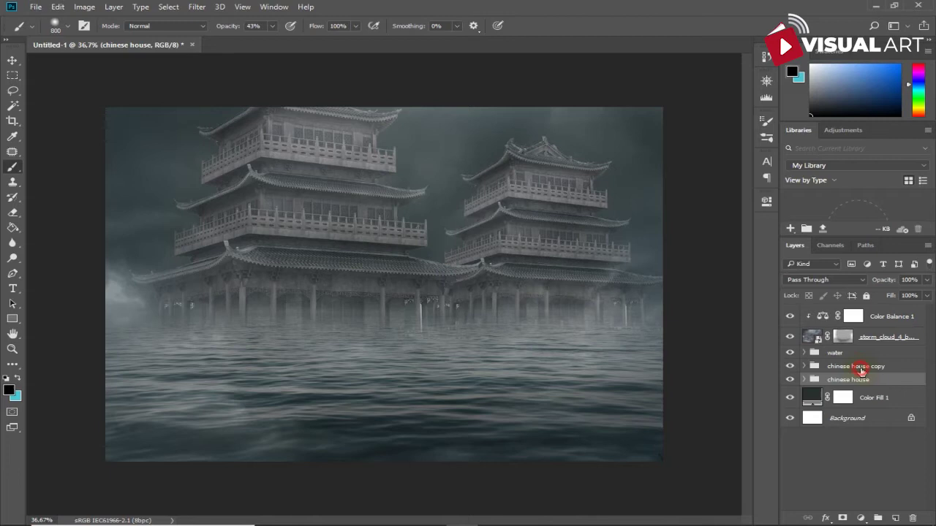
left_click(861, 366)
key("ctrl+t")
left_click_drag(354, 288, 337, 282)
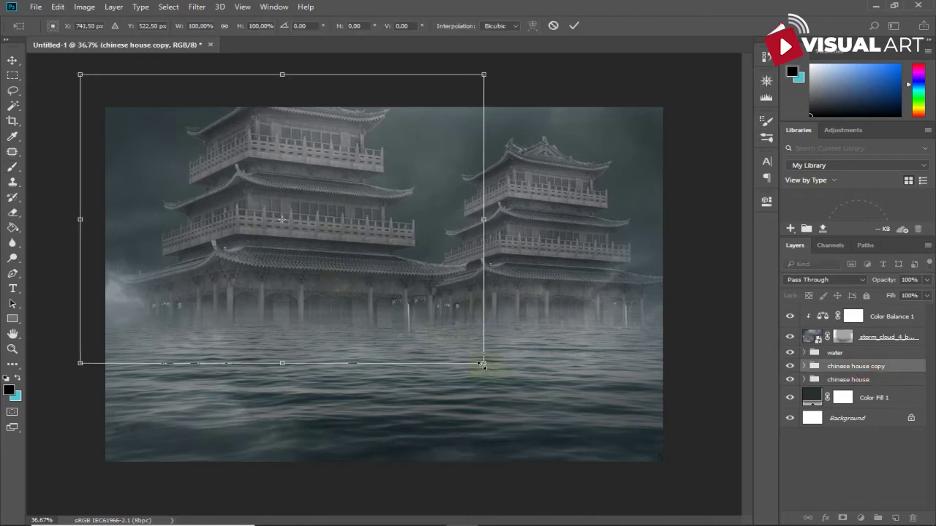
key("Return")
key("b")
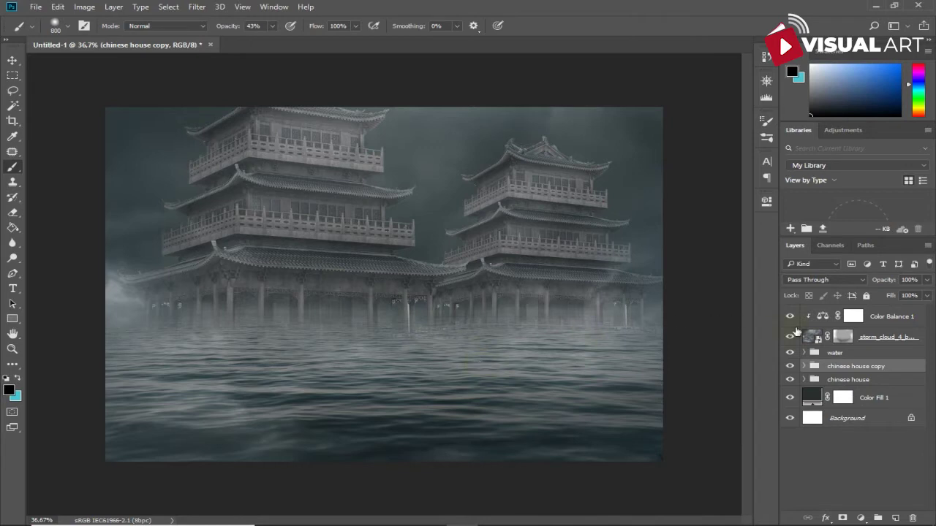
Lower both pagoda groups' opacity, then softly brush the storm_cloud mask over both pagodas.
left_click(851, 378, "shift")
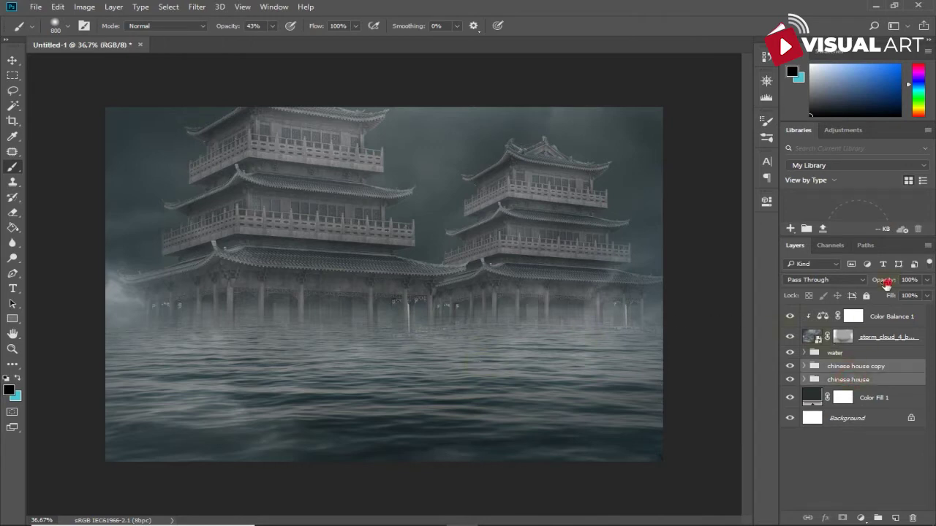
left_click_drag(886, 283, 864, 284)
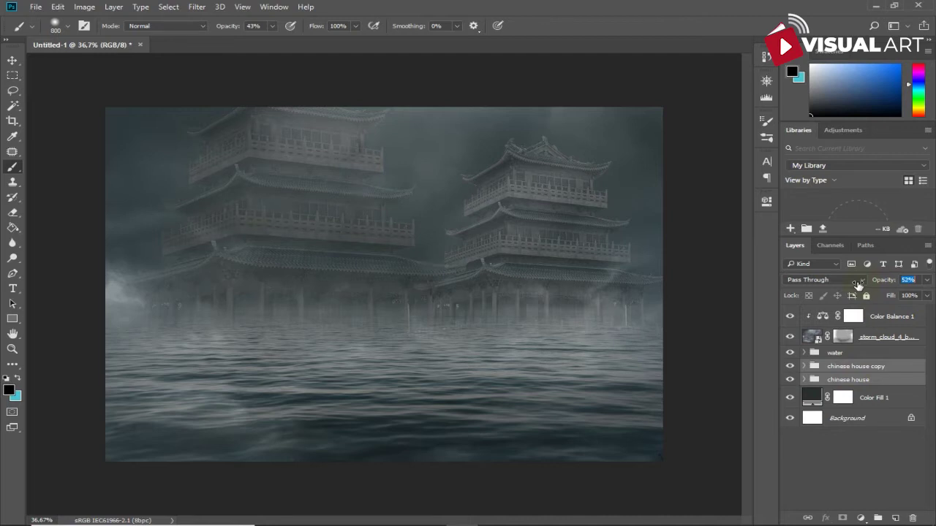
left_click(842, 337)
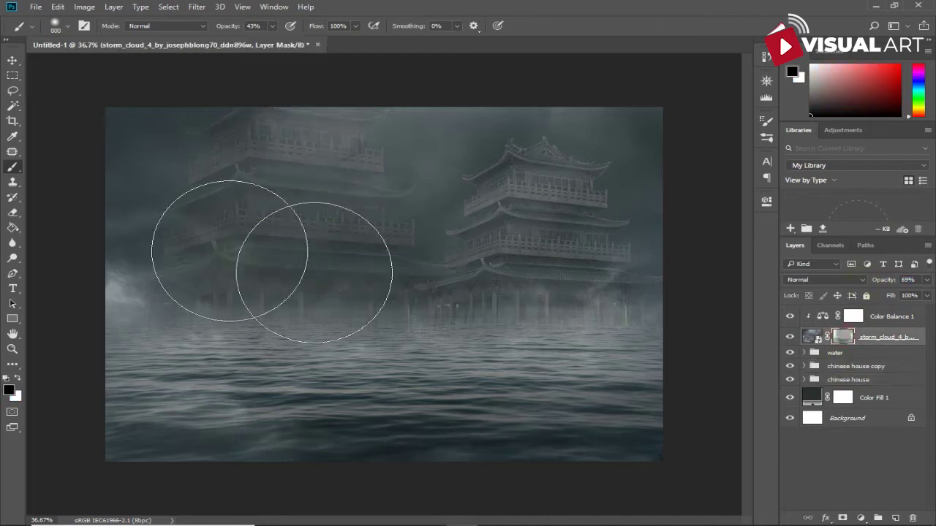
left_click_drag(220, 26, 191, 25)
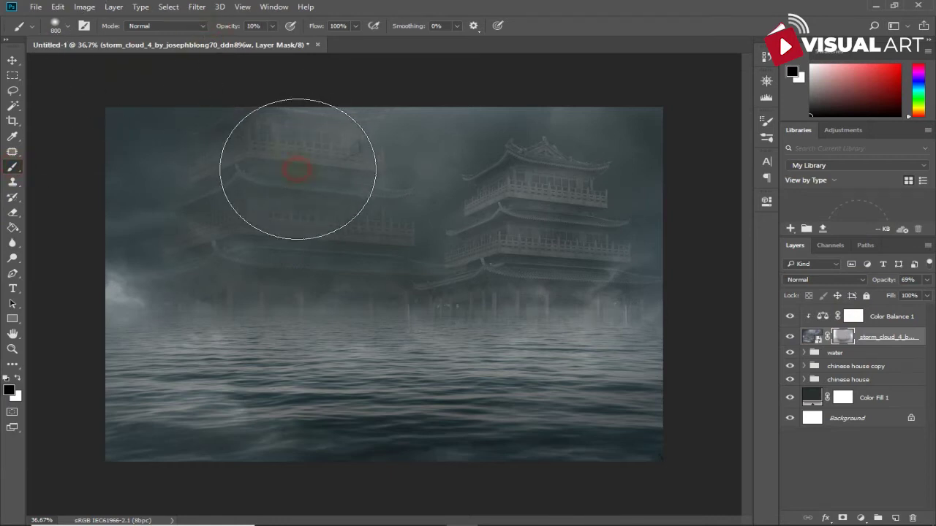
left_click(18, 378)
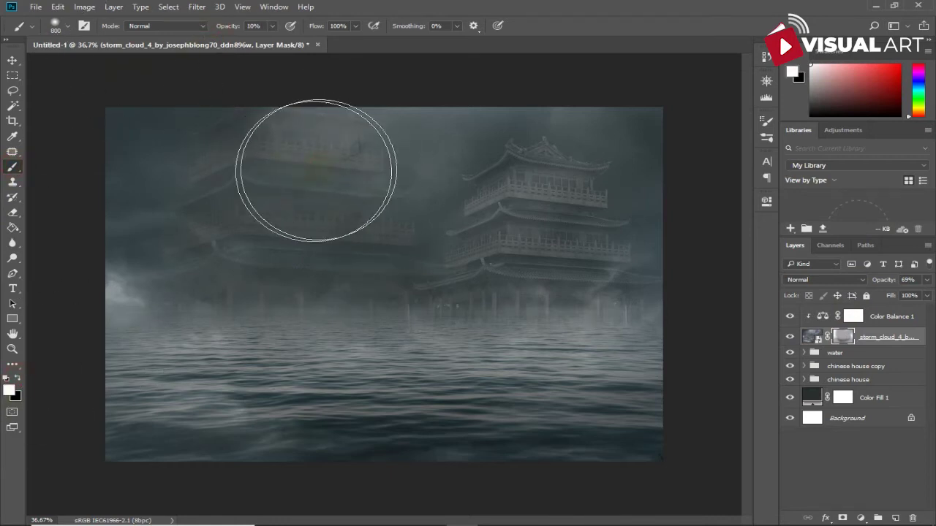
mouse_move(459, 187)
left_mouse_down()
mouse_move(511, 182)
mouse_move(518, 136)
left_mouse_up()
left_click(15, 378)
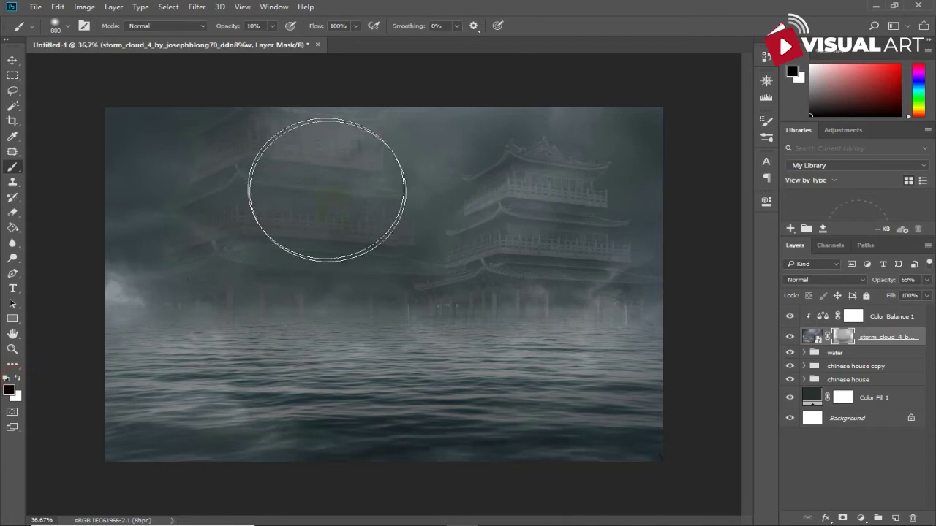
left_click_drag(282, 163, 373, 162)
left_click_drag(130, 211, 196, 254)
mouse_move(551, 258)
left_mouse_down()
mouse_move(512, 168)
mouse_move(487, 286)
mouse_move(542, 253)
left_mouse_up()
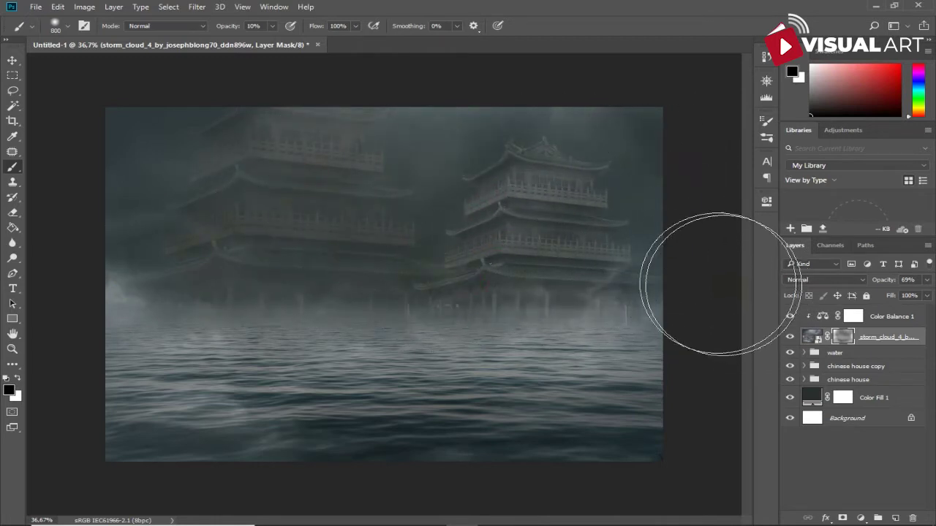
left_click_drag(595, 156, 487, 146)
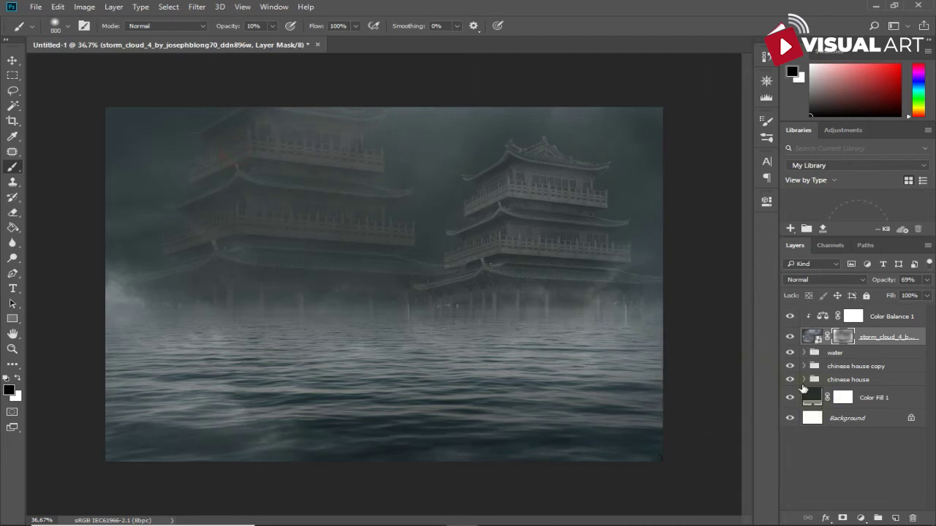
Set pagoda layer Z inside the chinese house group to 68% opacity.
left_click(896, 321)
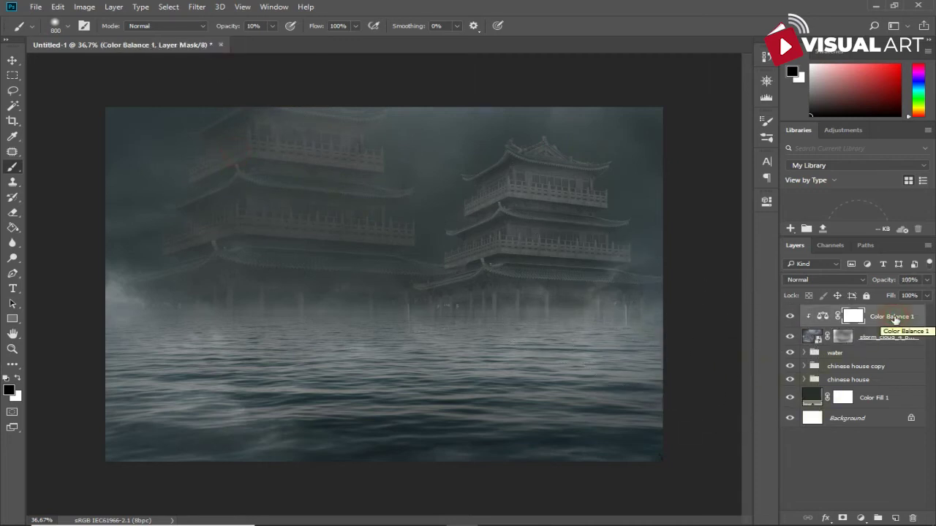
left_click(812, 367)
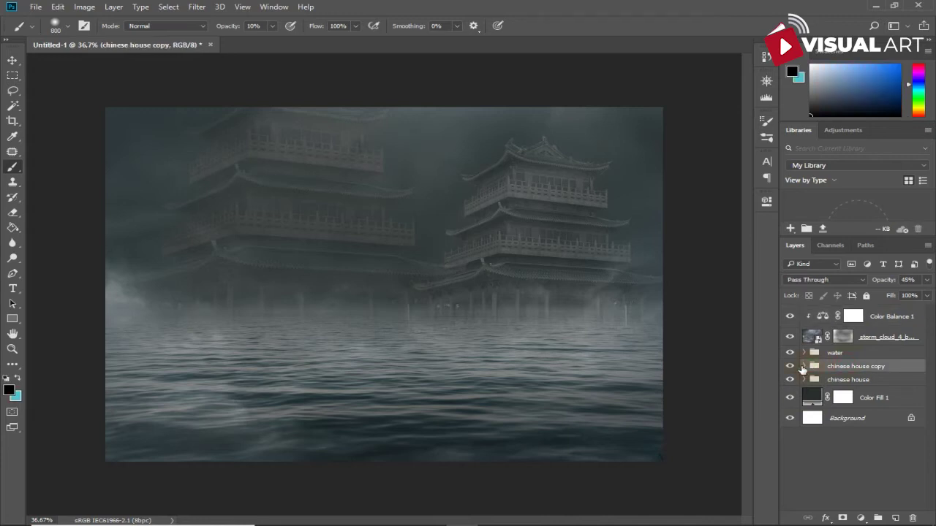
left_click(804, 365)
left_click(842, 406)
left_click(881, 281)
key("ctrl+z")
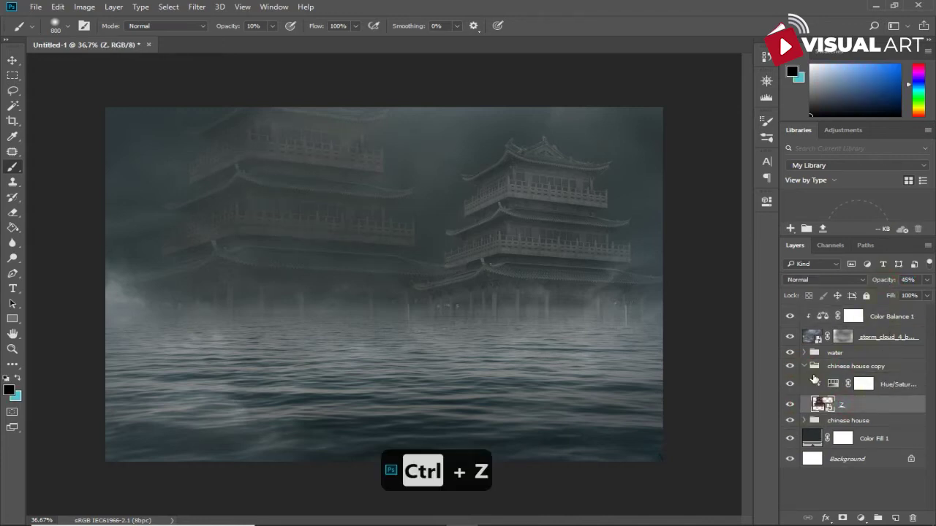
left_click(804, 365)
left_click(828, 380)
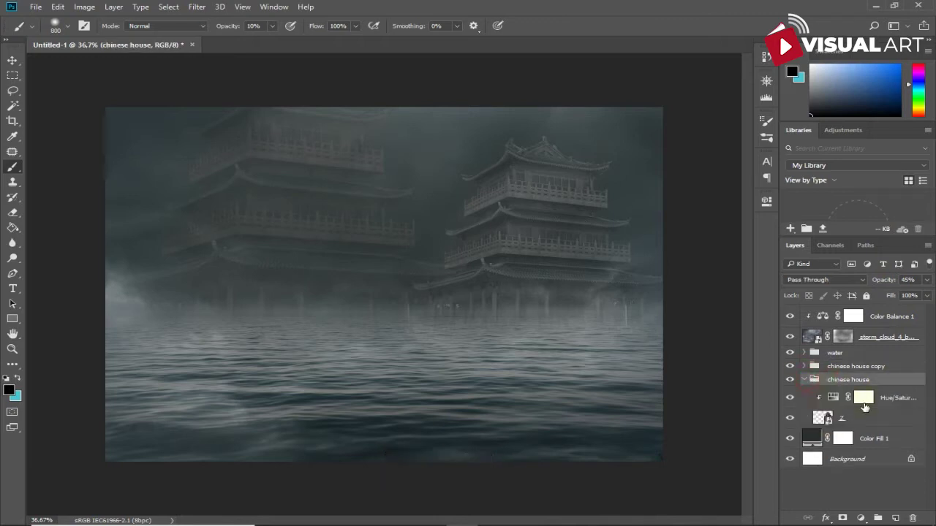
left_click(841, 418)
left_click_drag(887, 285, 879, 283)
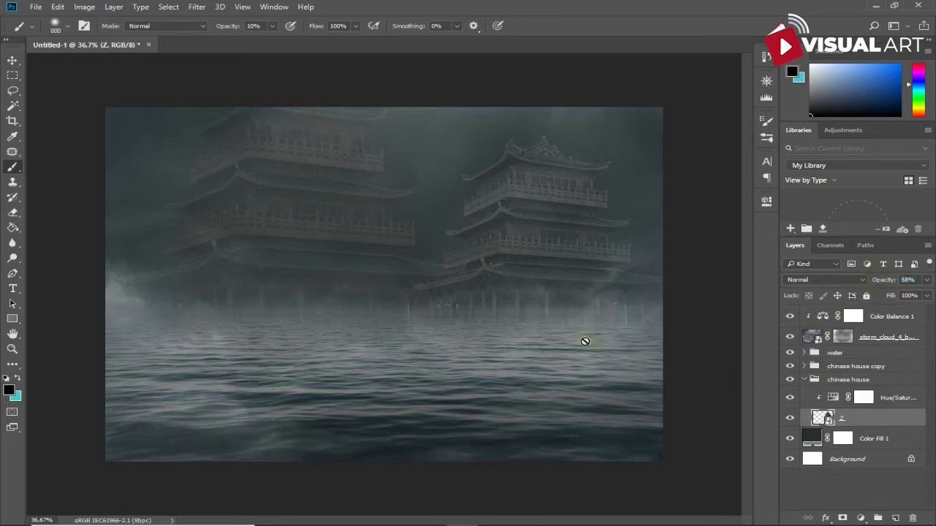
left_click(877, 319)
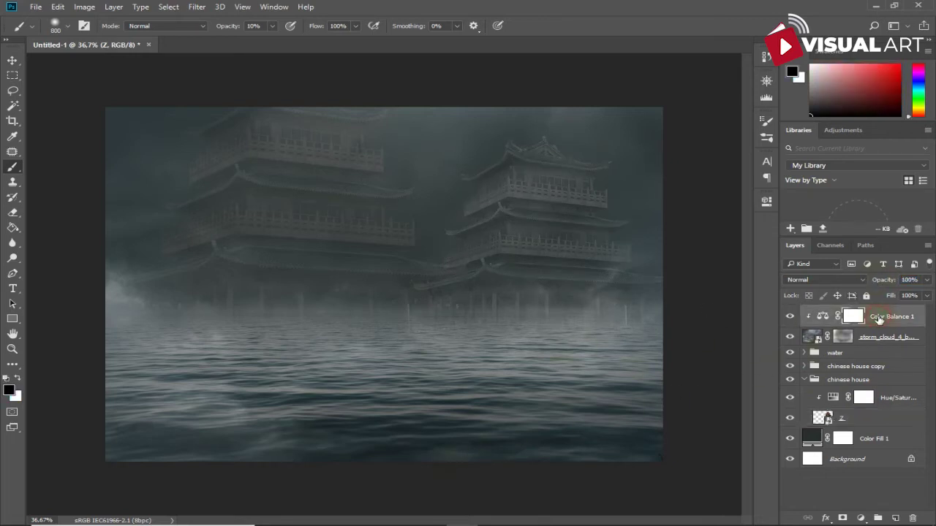
Select the pbbymef2 cloud brush preset.
right_click(405, 225)
scroll(482, 365, "up", 2)
scroll(494, 376, "up", 2)
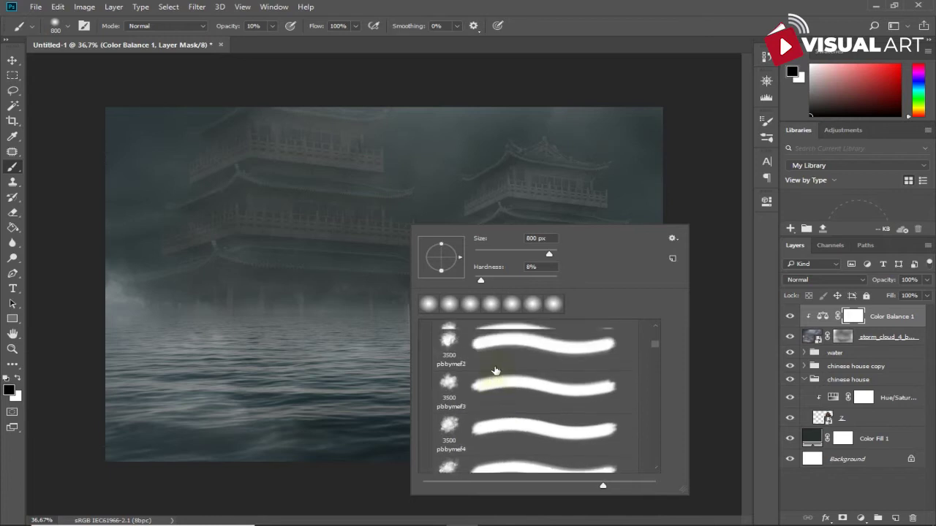
scroll(495, 373, "up", 1)
scroll(496, 364, "down", 1)
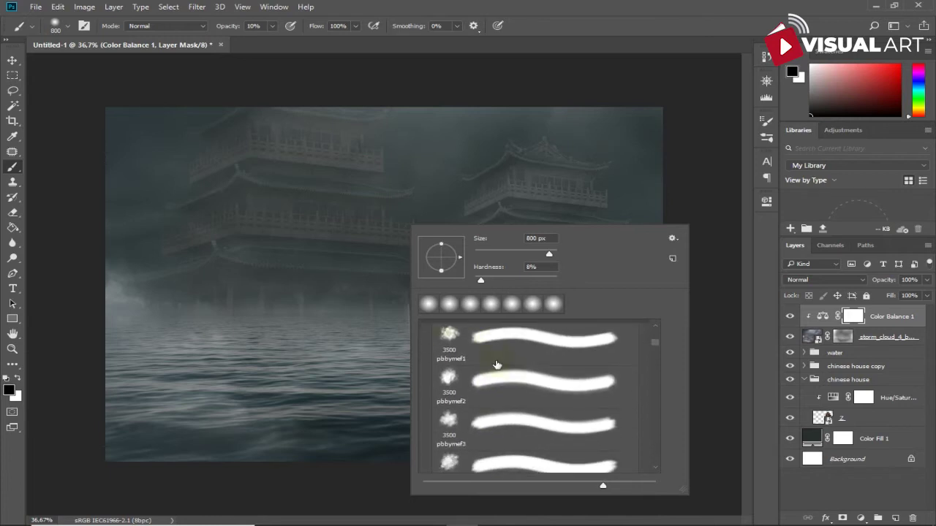
left_click(502, 378)
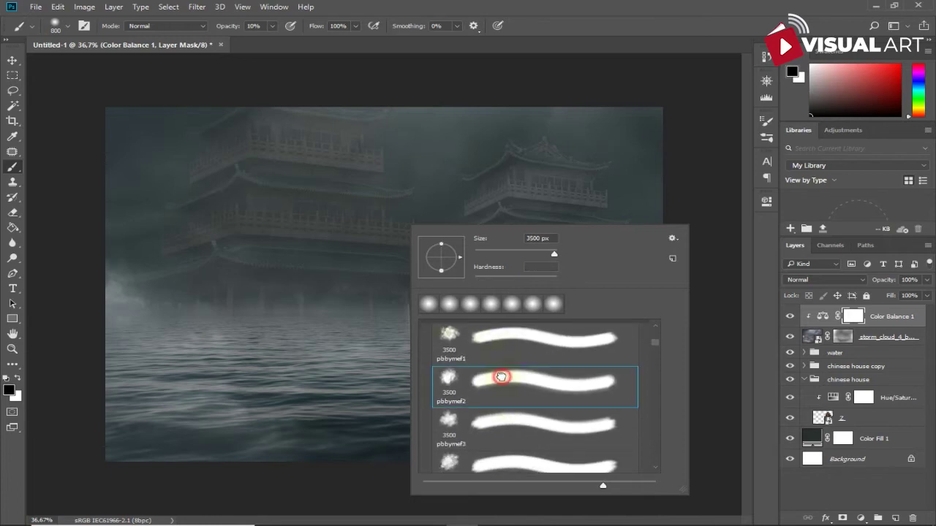
key("Return")
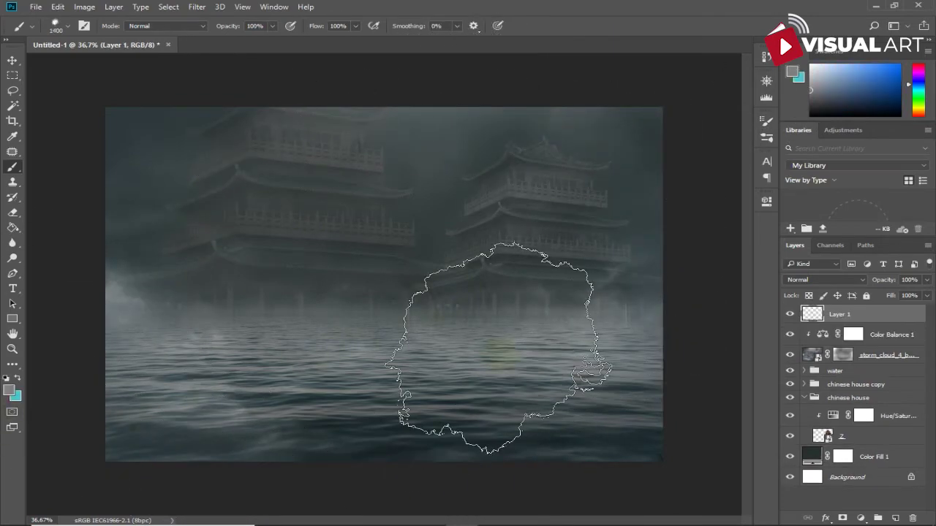
Set the foreground colour to a slightly lighter grey for the fog.
left_click(10, 393)
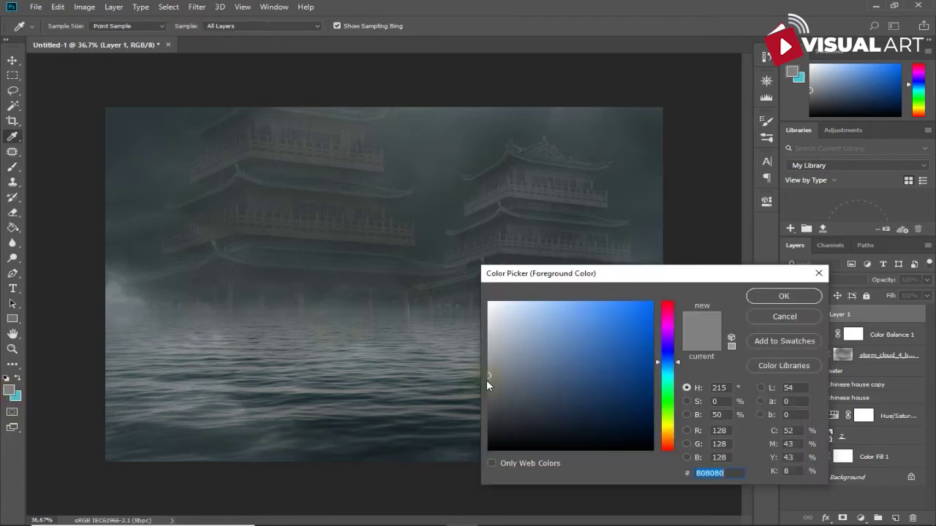
left_click_drag(488, 376, 488, 360)
left_click(781, 296)
key("b")
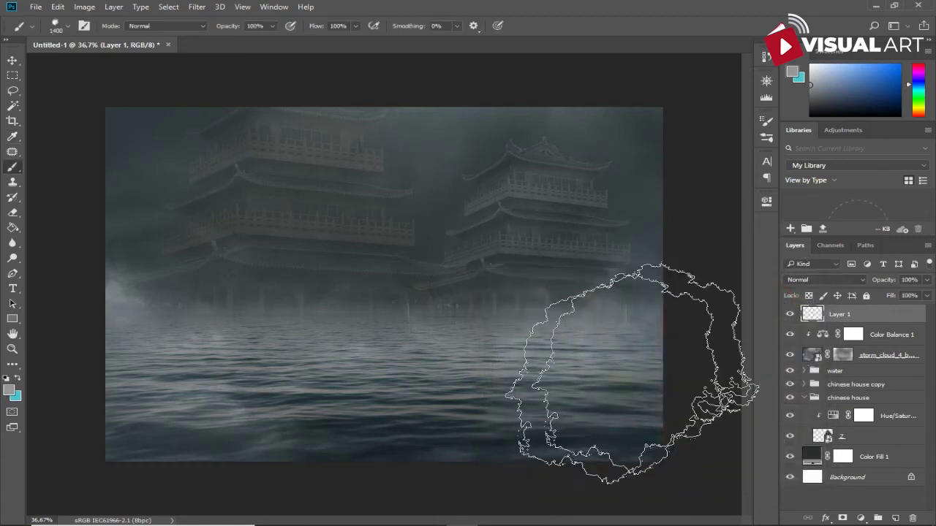
Stamp cloud-brush fog puffs across the left, centre and right water on Layer 1.
left_click(392, 324)
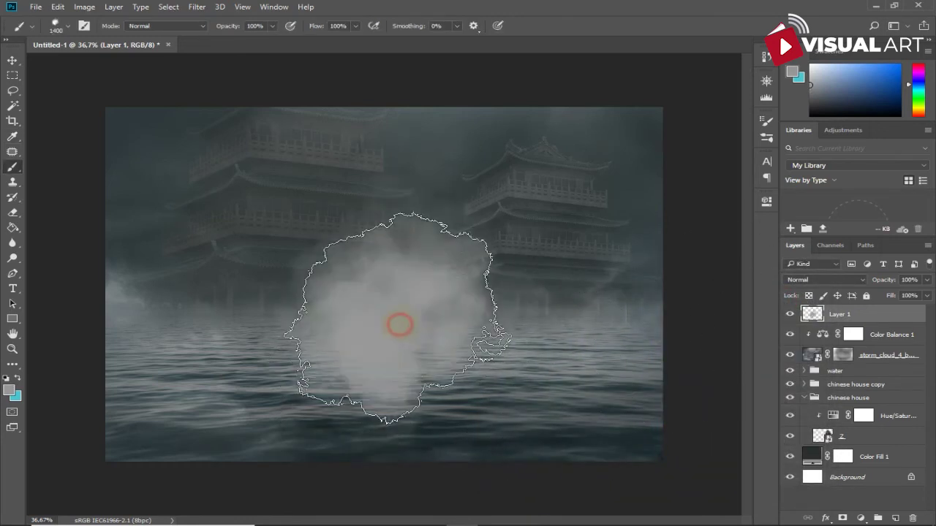
key("bracketleft")
key("bracketleft")
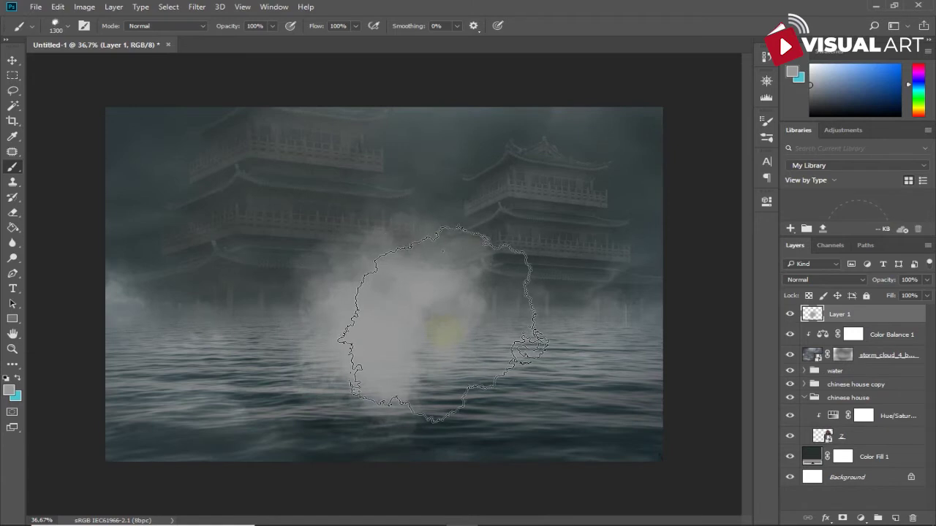
left_click(522, 331)
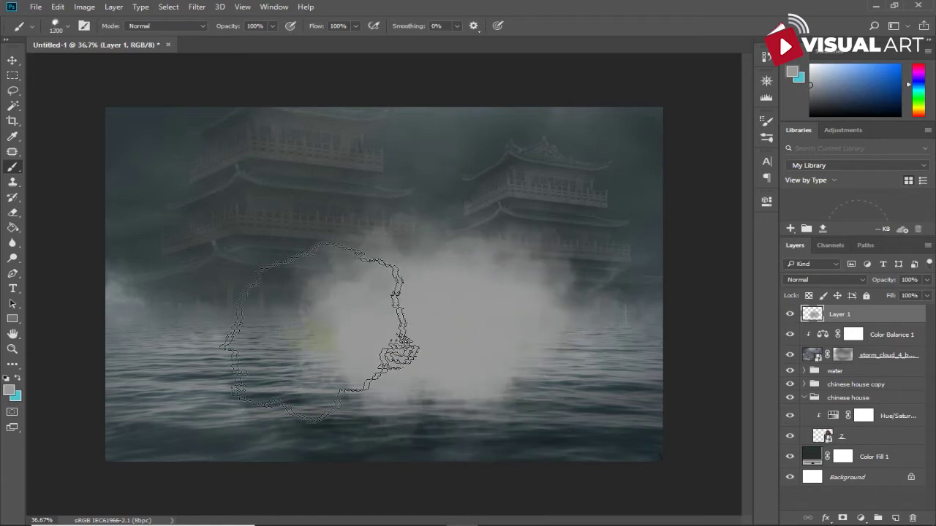
left_click(282, 328)
left_click(203, 328)
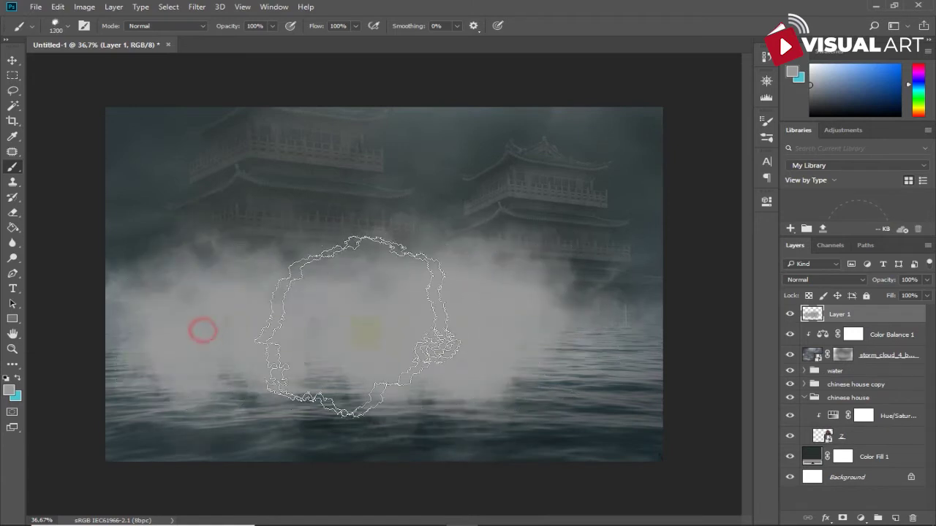
left_click(604, 333)
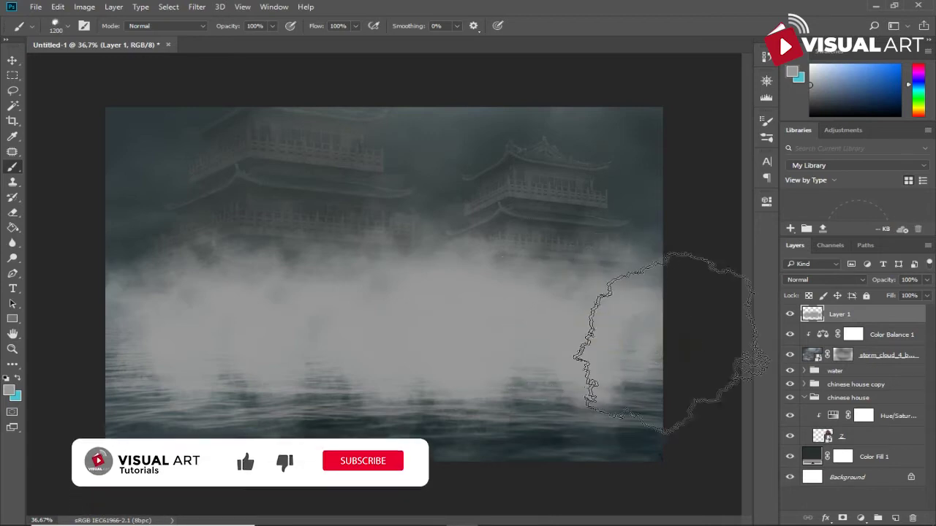
key("ctrl+t")
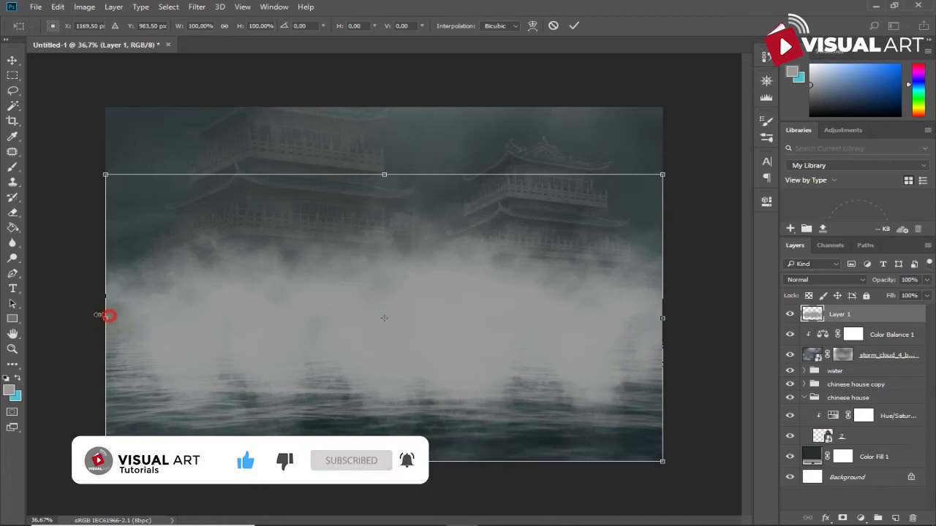
Stretch the fog layer wider to both sides and add a layer mask.
left_click_drag(105, 318, 88, 318)
left_click_drag(666, 340, 676, 328)
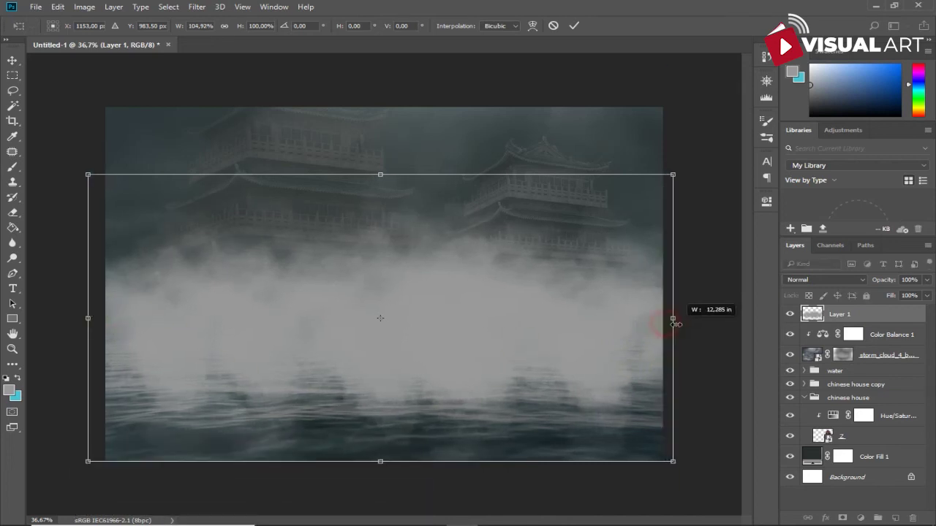
key("Return")
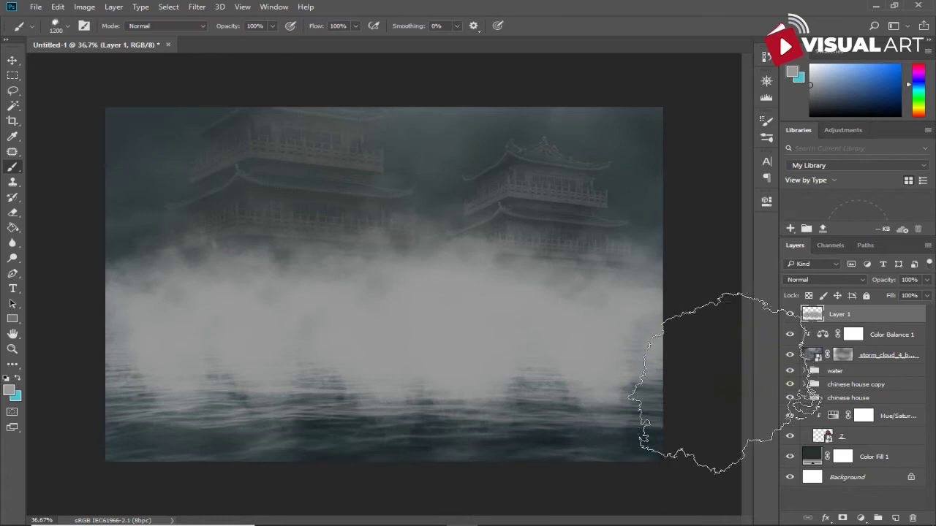
left_click(841, 518)
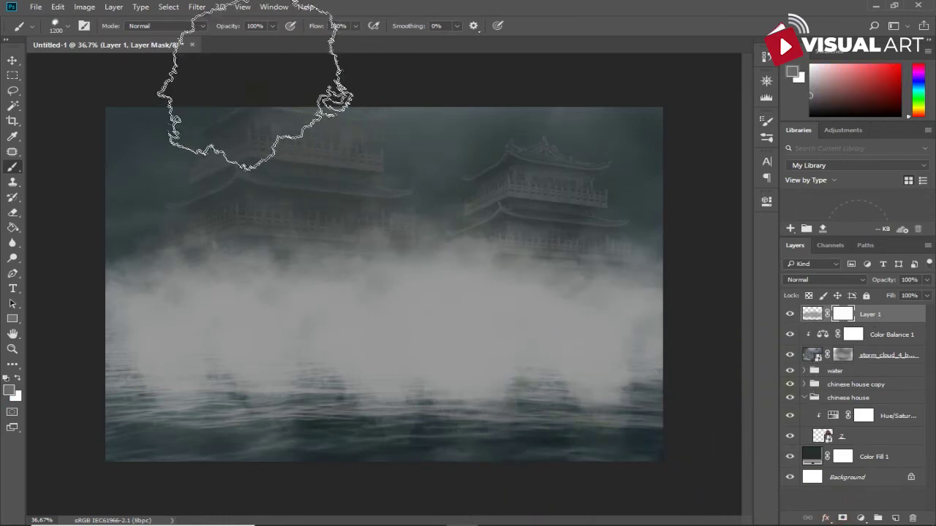
Thin the fog over the lower water by painting black on the mask at 70% and 45%.
left_click_drag(224, 29, 169, 16)
left_click(591, 449)
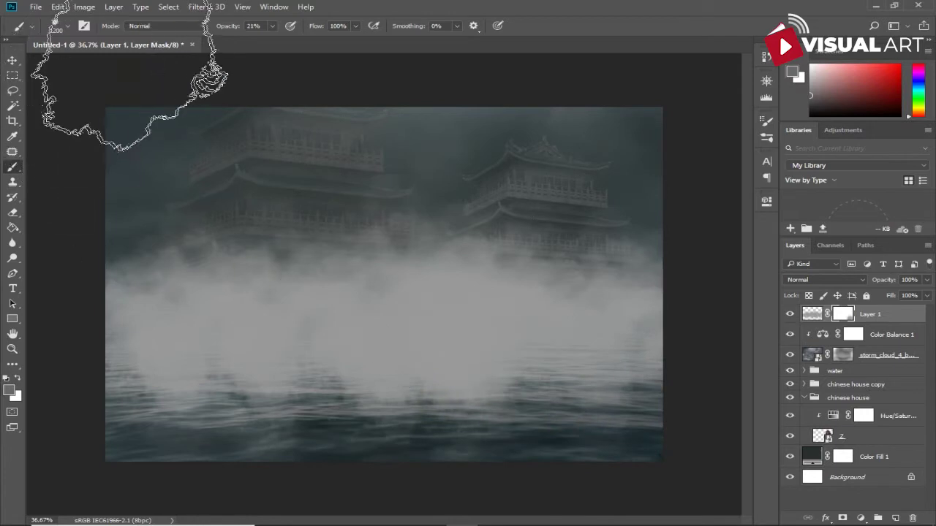
left_click_drag(226, 32, 260, 35)
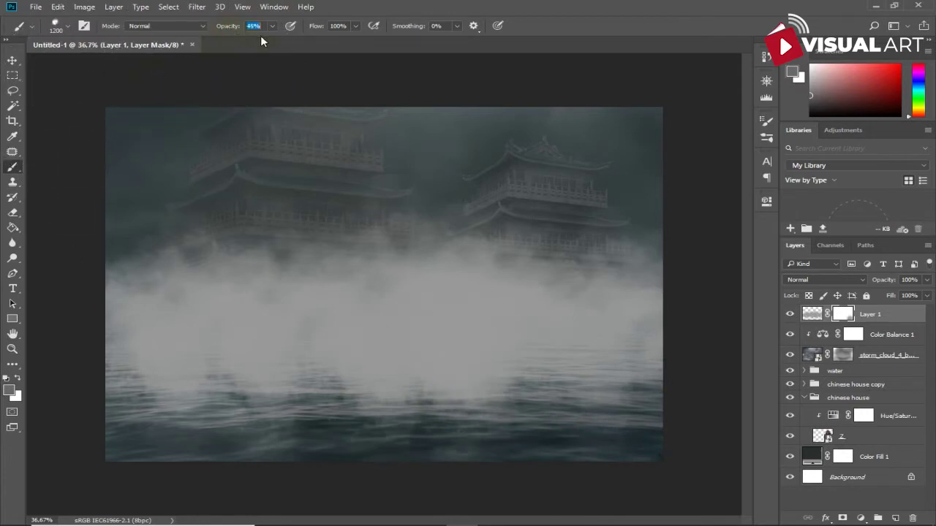
scroll(334, 279, "down", 1)
mouse_move(303, 386)
left_mouse_down()
mouse_move(435, 395)
mouse_move(218, 388)
mouse_move(316, 392)
left_mouse_up()
mouse_move(471, 386)
left_mouse_down()
mouse_move(571, 397)
mouse_move(299, 391)
mouse_move(246, 407)
mouse_move(214, 401)
left_mouse_up()
left_click_drag(314, 387, 247, 401)
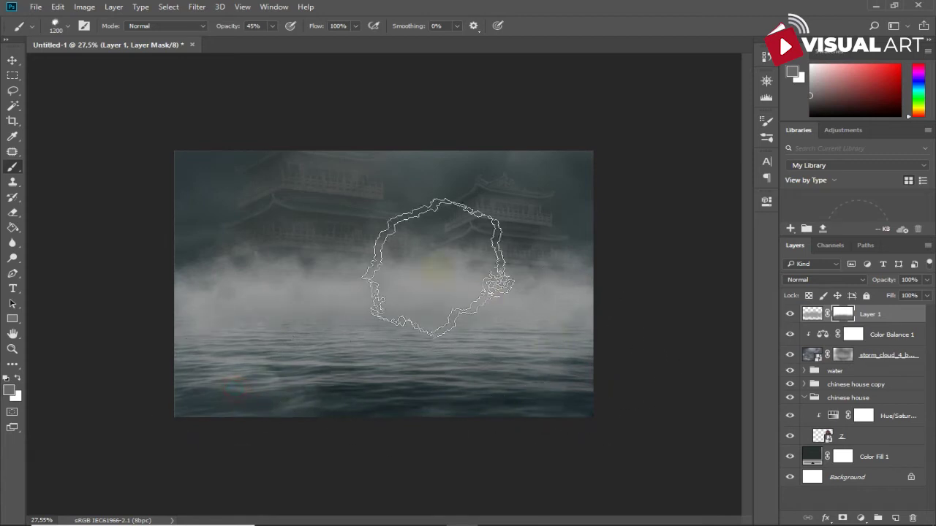
Thin the fog around the temples and centre, finishing with a 19% opacity brush.
left_click_drag(438, 235, 229, 249)
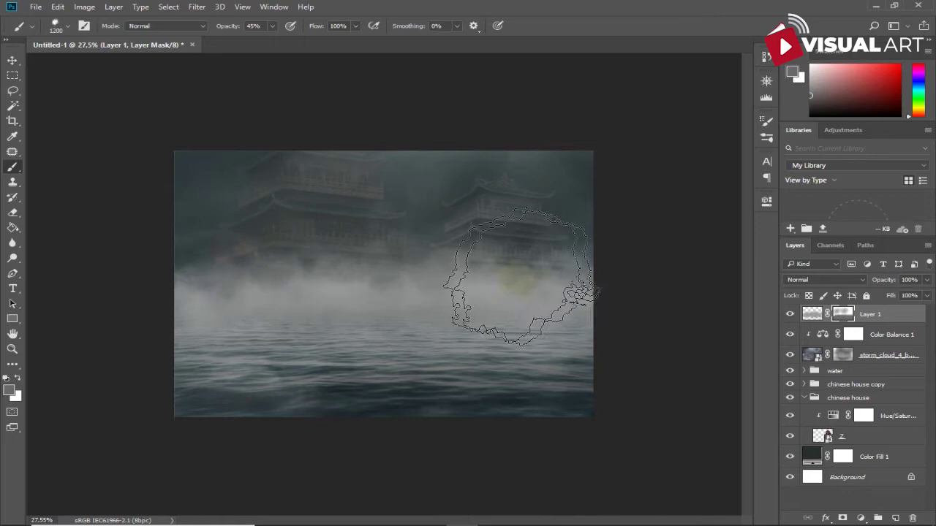
left_click_drag(507, 271, 563, 243)
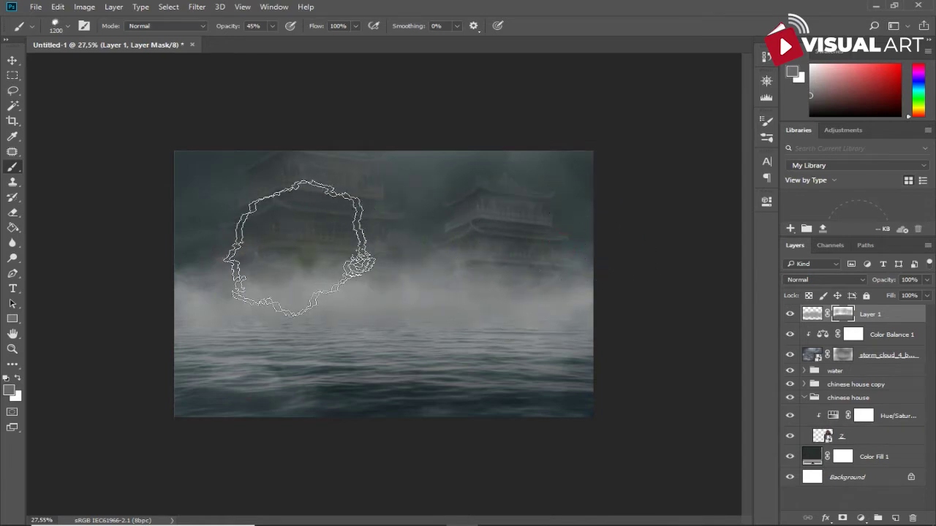
left_click_drag(167, 284, 251, 309)
left_click_drag(329, 304, 319, 292)
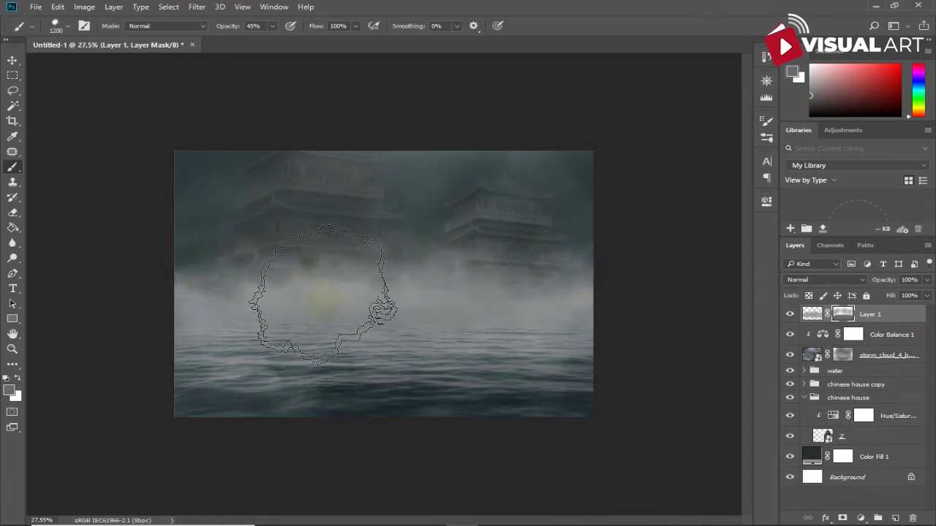
left_click_drag(226, 31, 205, 29)
mouse_move(303, 288)
left_mouse_down()
mouse_move(355, 305)
mouse_move(200, 315)
left_mouse_up()
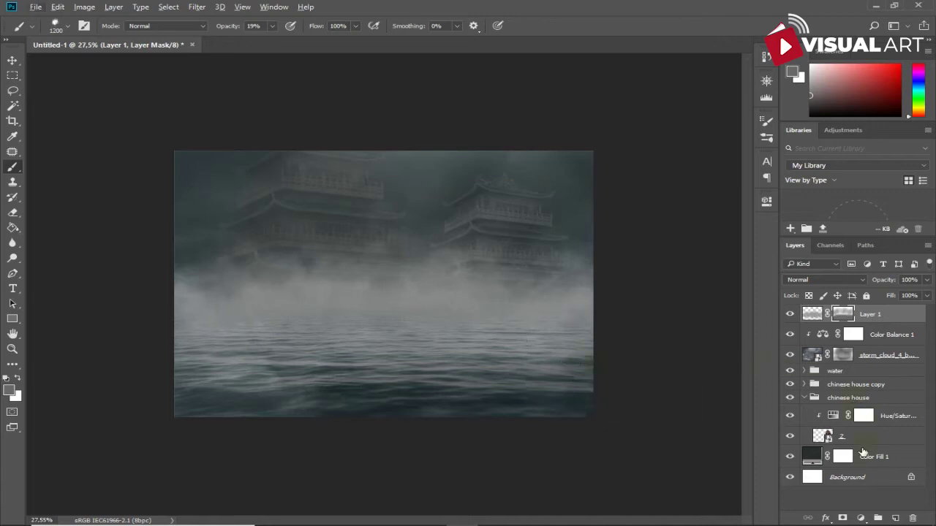
Change the Color Fill 1 background from 282f2d to the lighter grey 3c4240.
double_click(815, 459)
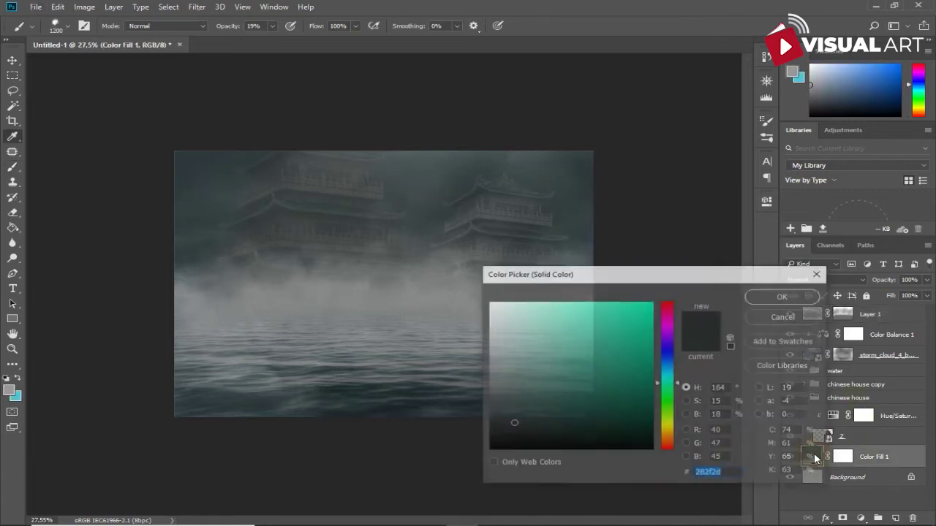
left_click(506, 417)
left_click_drag(505, 417, 503, 411)
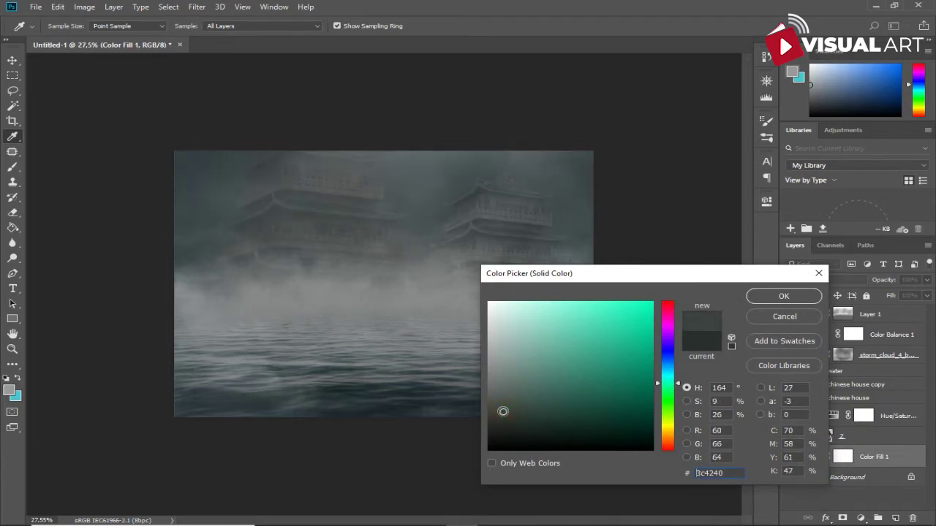
left_click(768, 297)
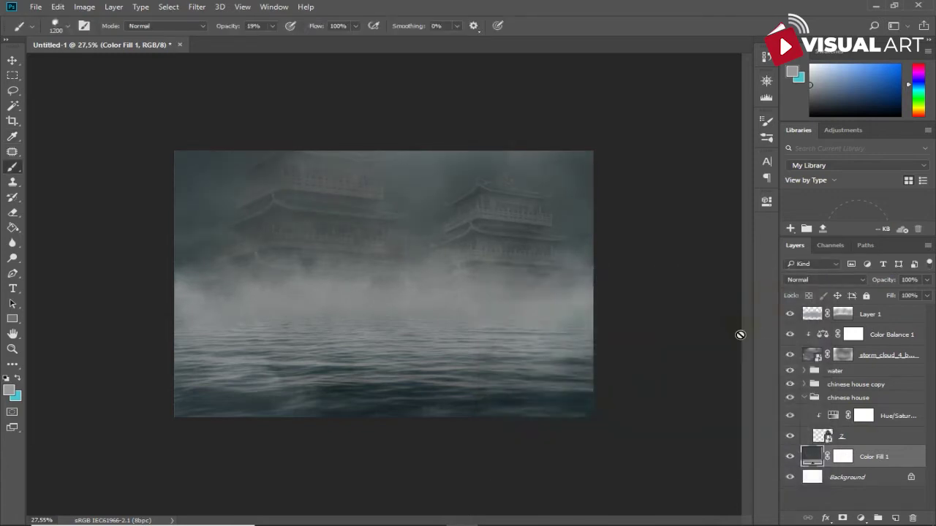
key("ctrl+plus")
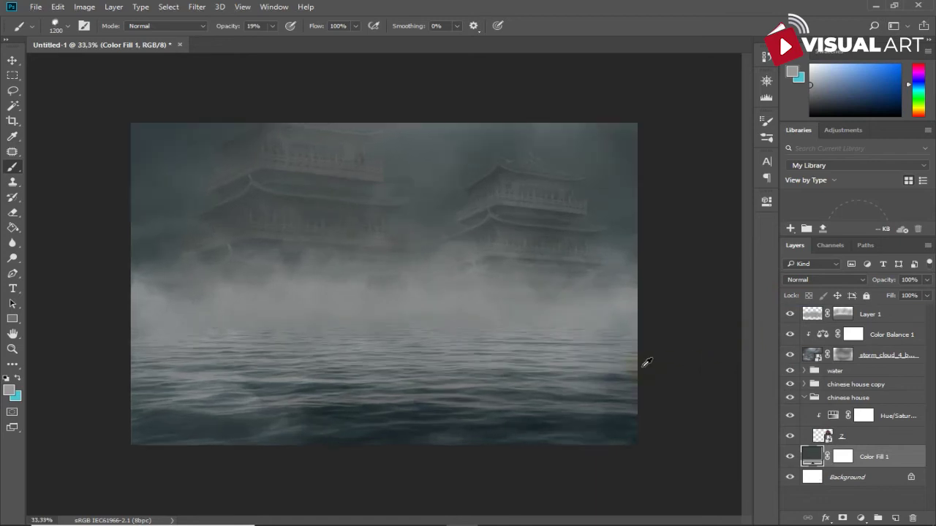
left_click(13, 61)
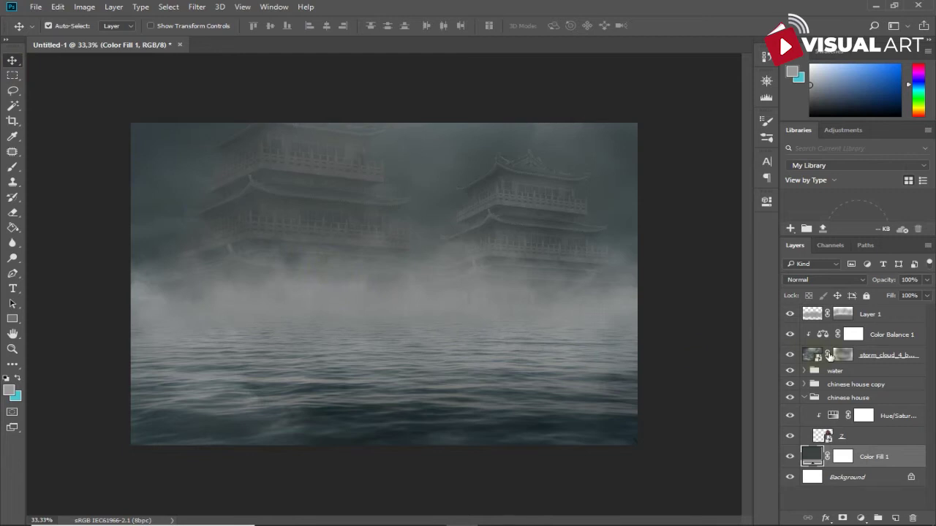
left_click(886, 316)
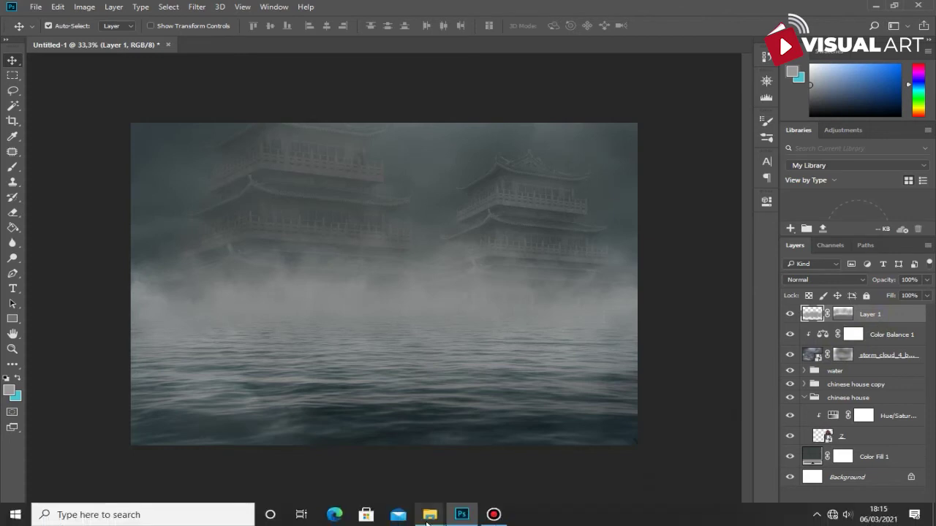
mouse_move(429, 515)
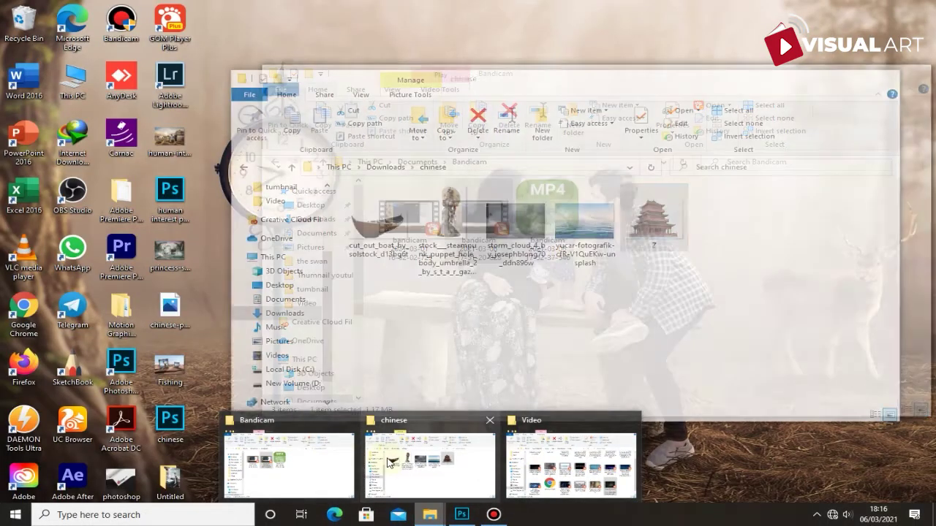
Drag the cut_out_boat image from the chinese folder into the Photoshop composite.
left_click(387, 462)
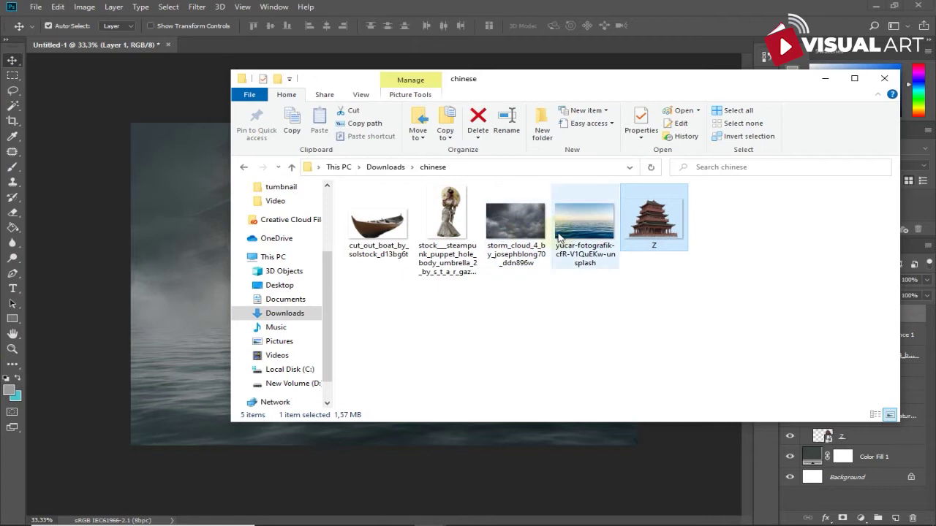
left_click(389, 229)
left_click_drag(398, 227, 194, 250)
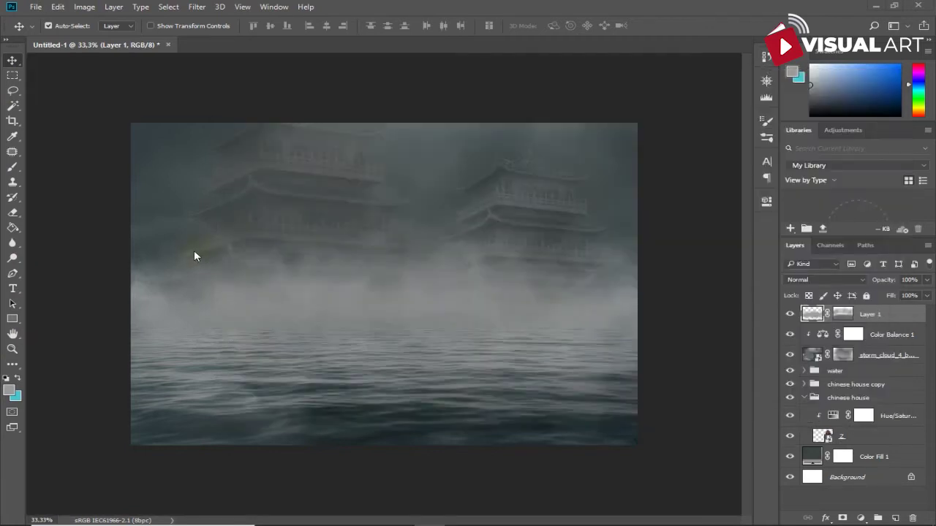
Scale the boat to about 242%, tilt it about 3°, and set it on the central water.
left_click_drag(245, 278, 386, 366)
left_click_drag(354, 310, 459, 341)
left_click_drag(533, 325, 534, 332)
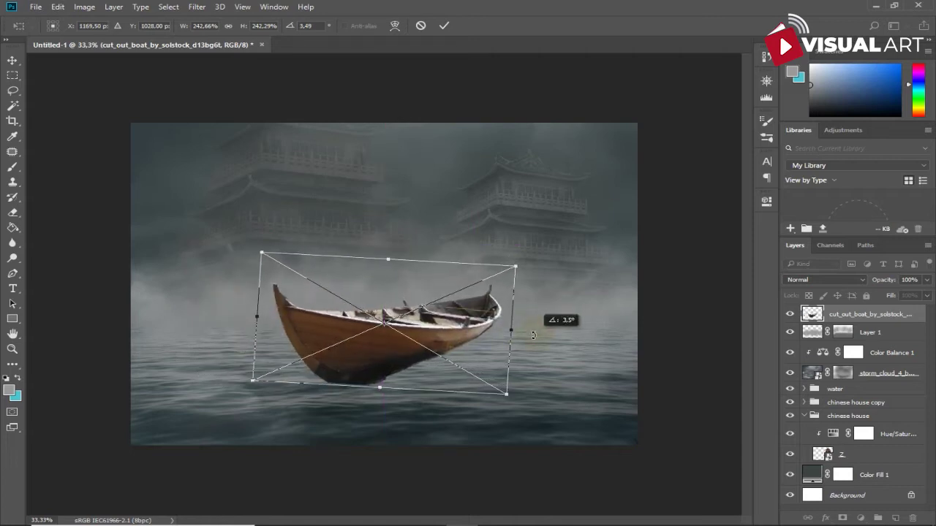
left_click_drag(408, 350, 401, 356)
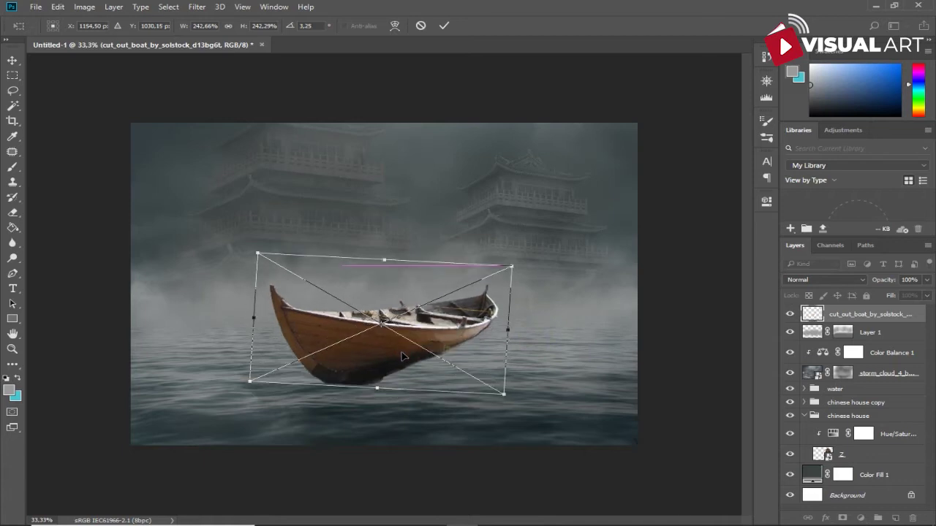
key("Return")
key("ctrl+plus")
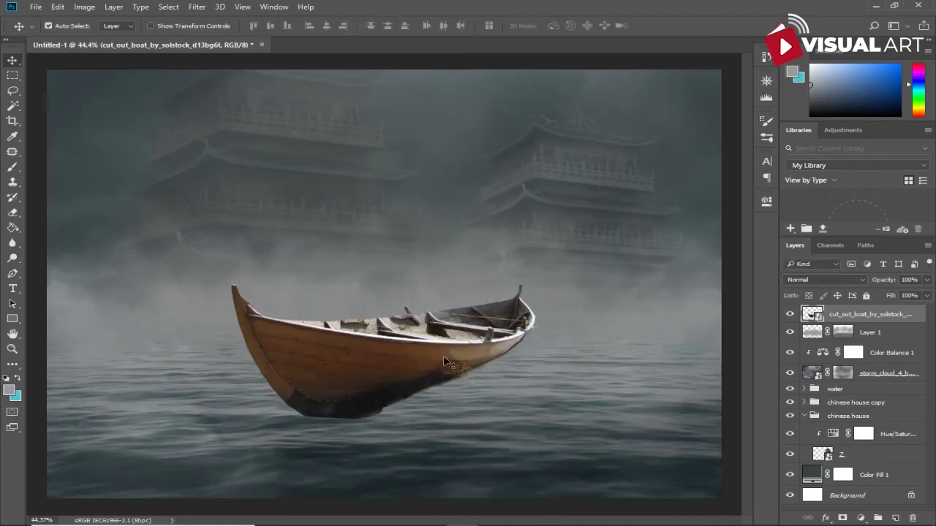
Add a mask to the boat layer and set up a 200 px soft round black brush at 100%.
left_click(843, 518)
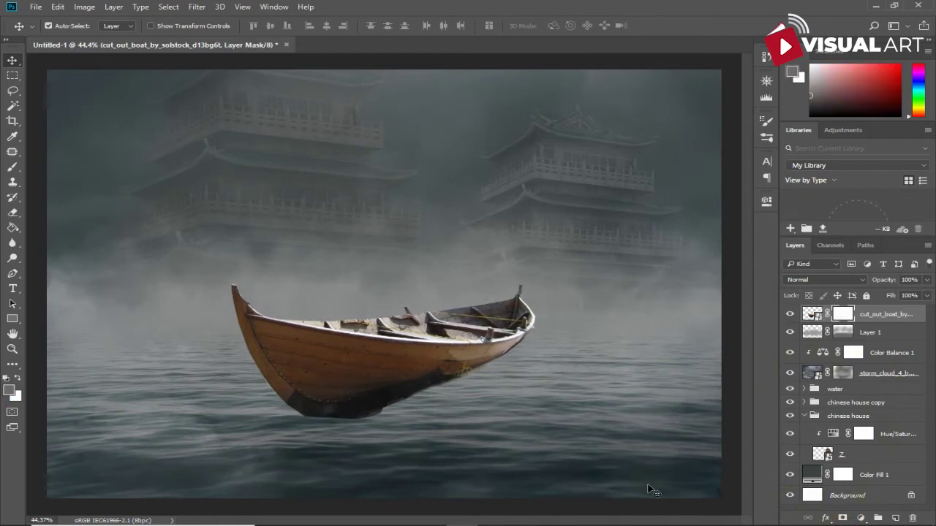
left_click(13, 167)
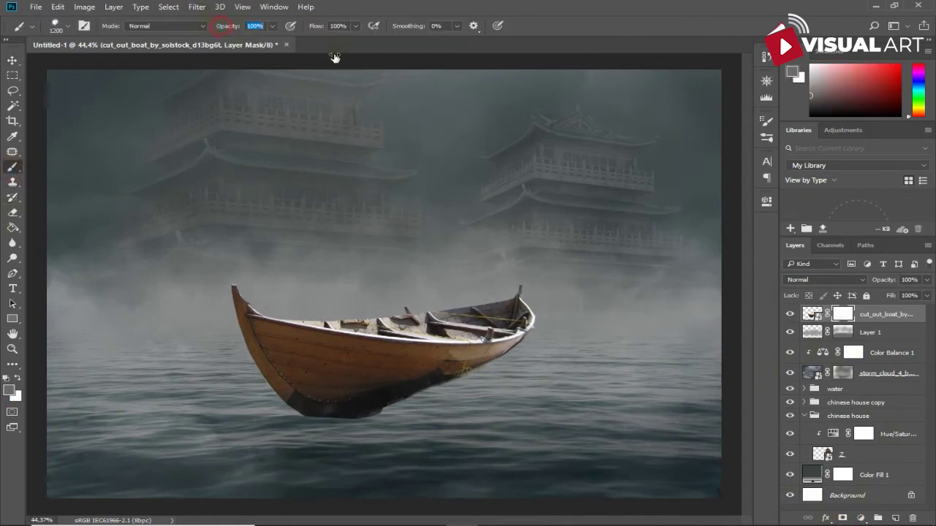
right_click(391, 265)
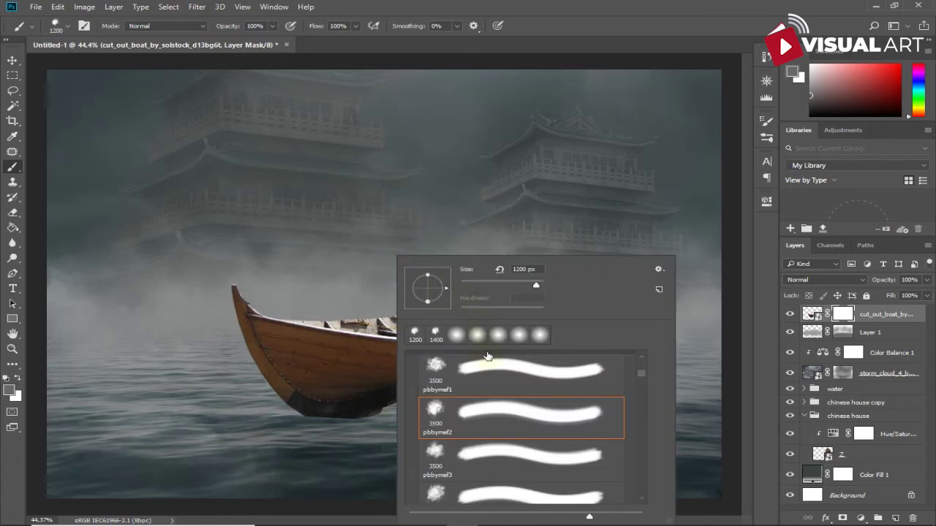
left_click(463, 338)
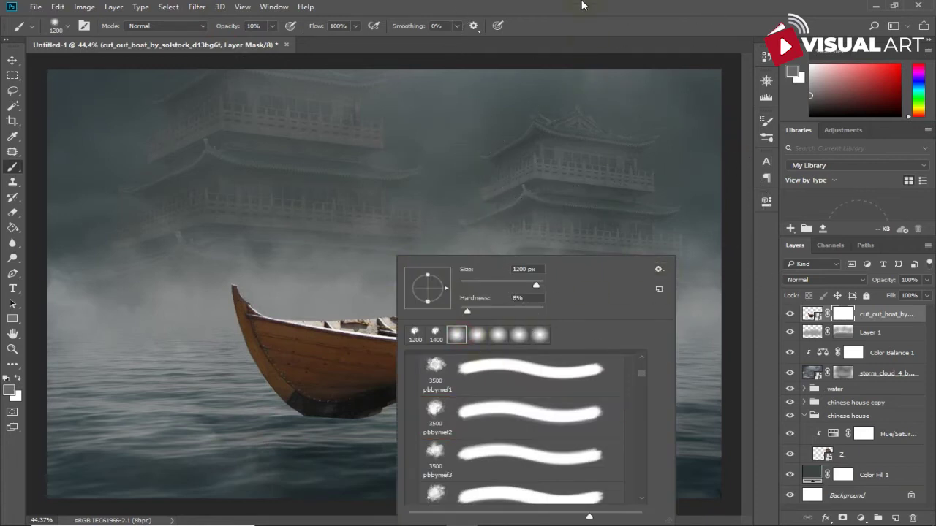
key("1")
key("bracketleft")
key("bracketleft")
key("bracketleft")
key("bracketleft")
key("bracketleft")
key("bracketleft")
key("bracketleft")
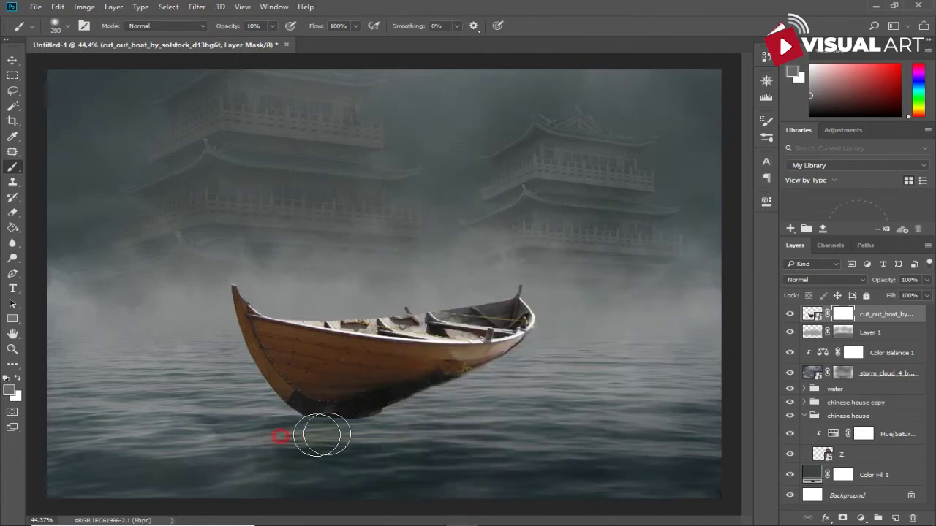
left_click(7, 381)
left_click_drag(493, 402, 491, 451)
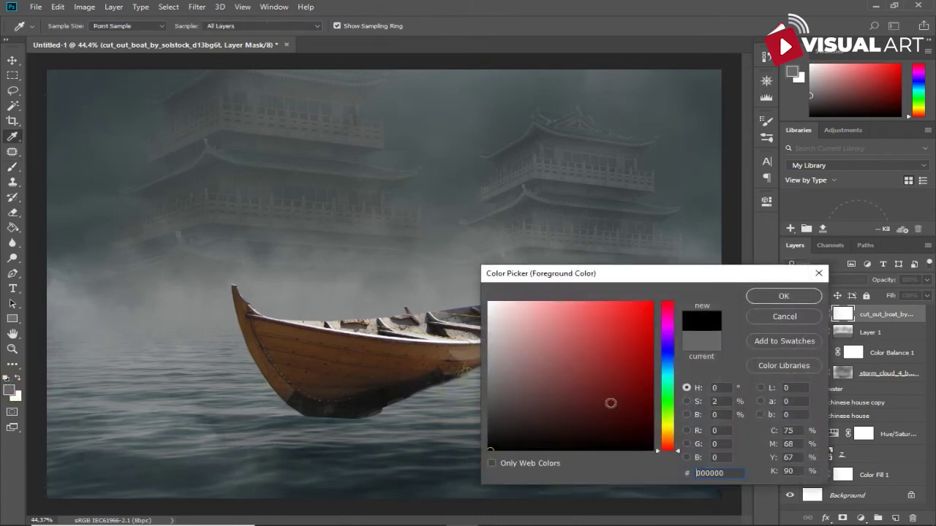
left_click(763, 299)
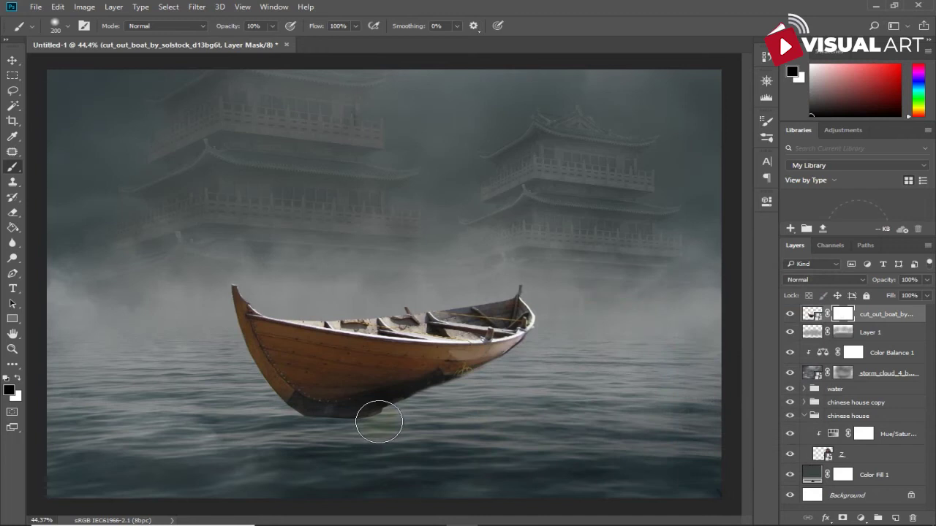
key("0")
Paint out the boat's dark underside on its layer mask.
mouse_move(334, 434)
left_mouse_down()
mouse_move(403, 429)
mouse_move(278, 410)
mouse_move(398, 412)
mouse_move(351, 420)
mouse_move(480, 386)
mouse_move(522, 388)
mouse_move(269, 412)
mouse_move(247, 403)
mouse_move(359, 428)
mouse_move(447, 422)
mouse_move(354, 415)
left_mouse_up()
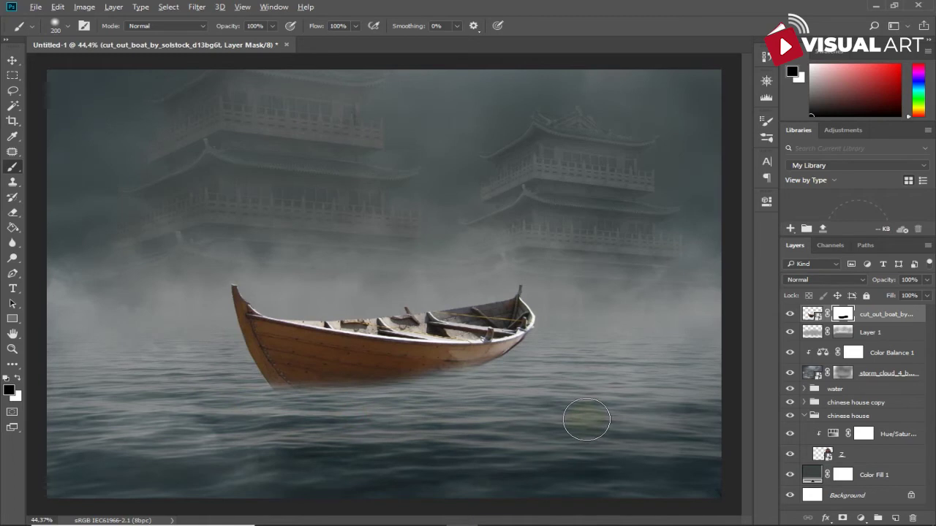
scroll(586, 419, "up", 1)
scroll(589, 417, "up", 1)
scroll(592, 414, "up", 1)
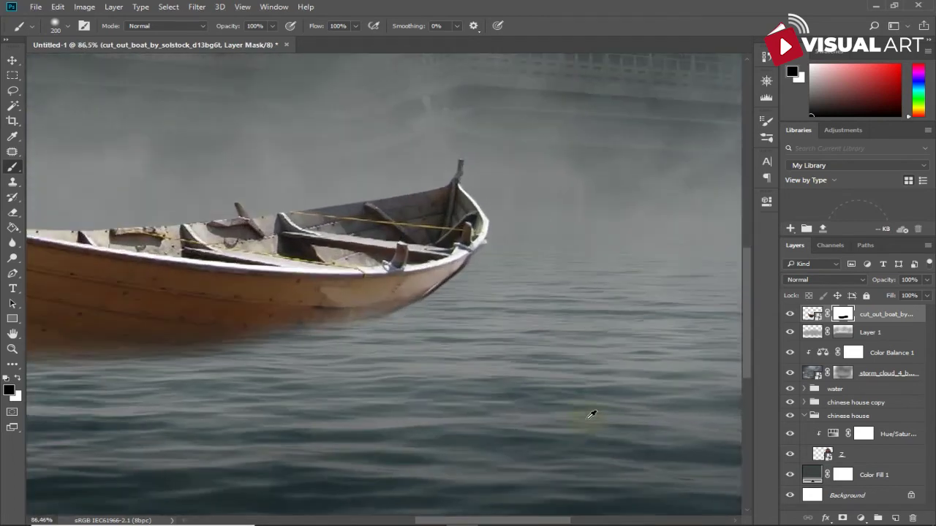
scroll(592, 414, "up", 1)
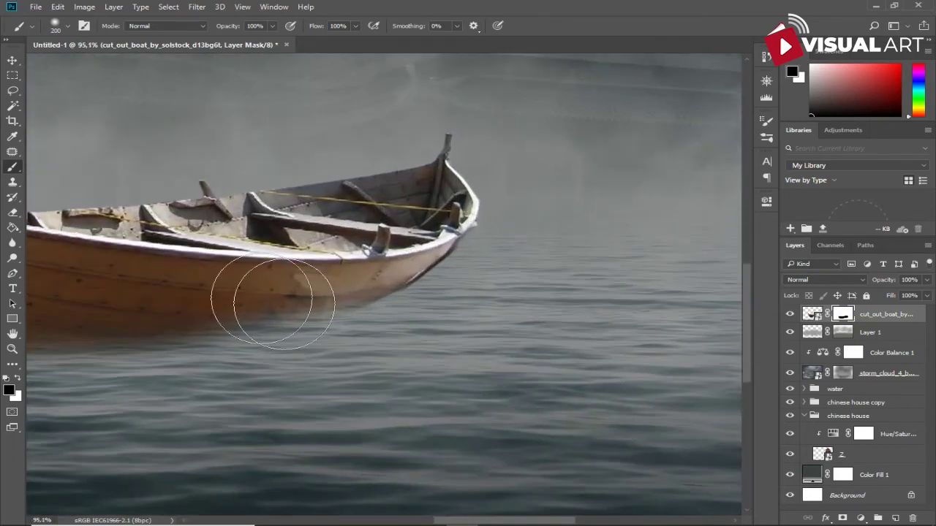
right_click(258, 104)
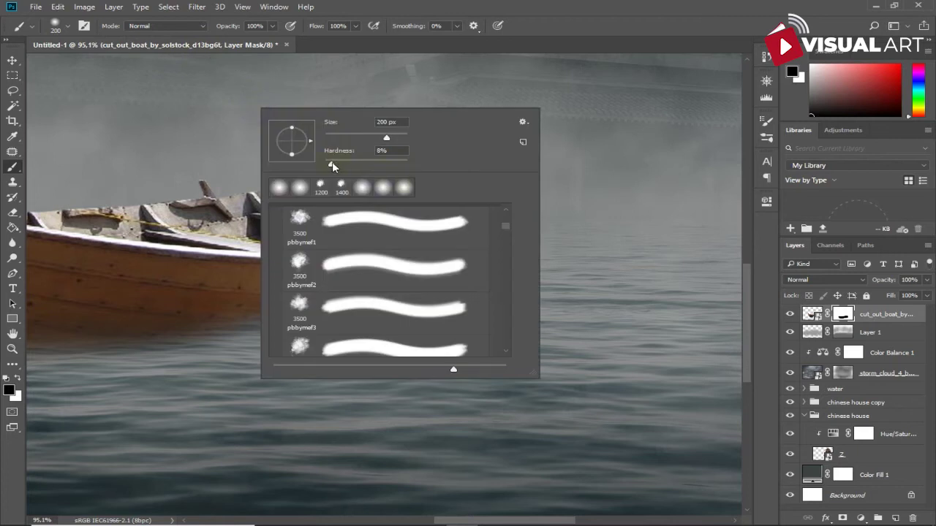
key("Return")
scroll(556, 199, "up", 4)
scroll(556, 199, "up", 1)
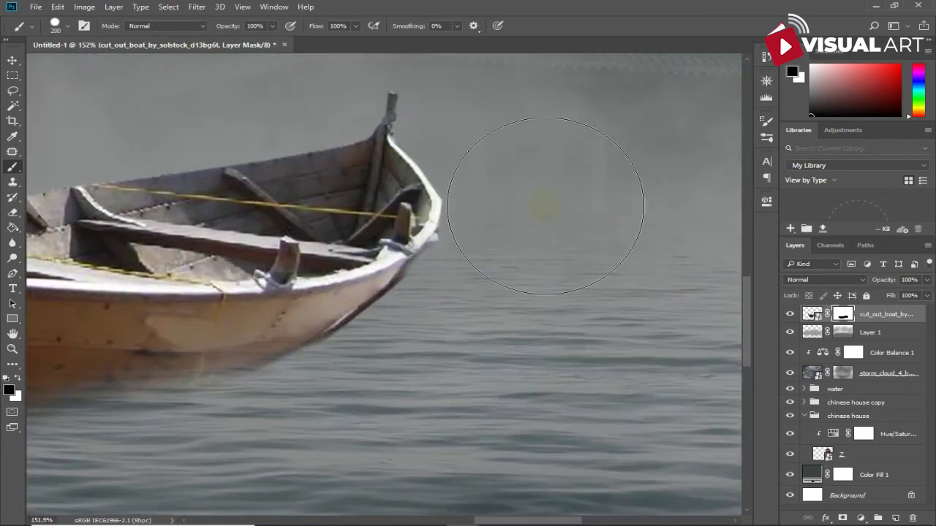
Draw a pen path around the bow fringe and convert it to a selection.
key("p")
left_click(429, 182)
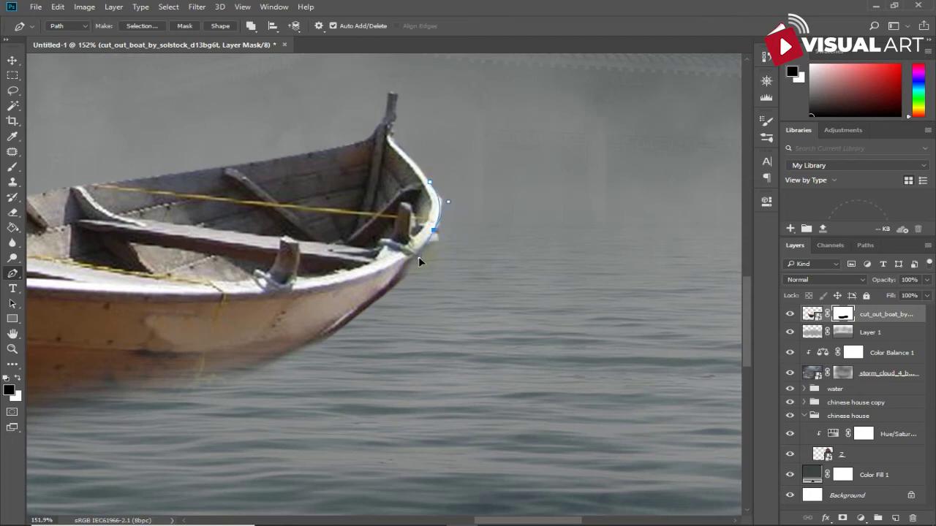
left_click(418, 259)
left_click(498, 327)
left_click(526, 234)
left_click(494, 170)
left_click(430, 182)
key("ctrl+Return")
Paint out the bow fringe inside the selection on the mask, then deselect.
key("b")
mouse_move(553, 292)
left_mouse_down()
mouse_move(470, 261)
mouse_move(522, 230)
left_mouse_up()
key("ctrl+d")
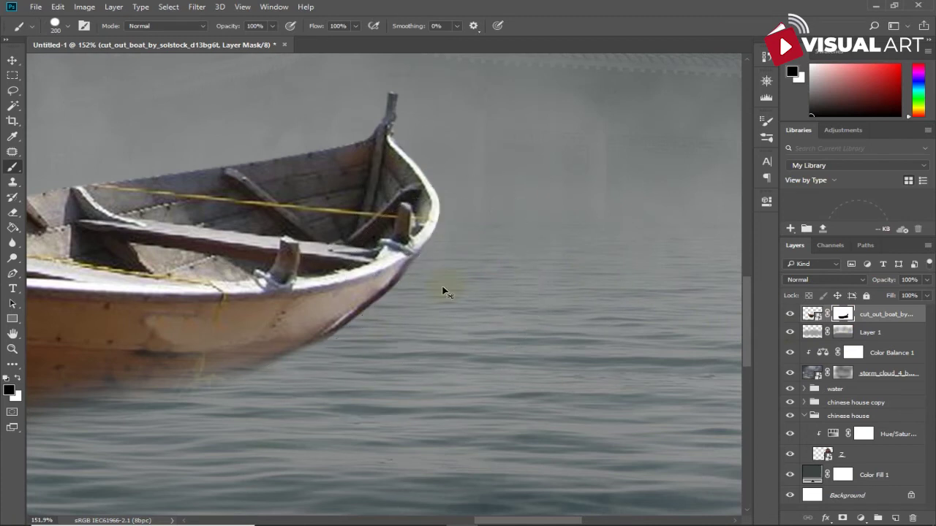
key("ctrl+d")
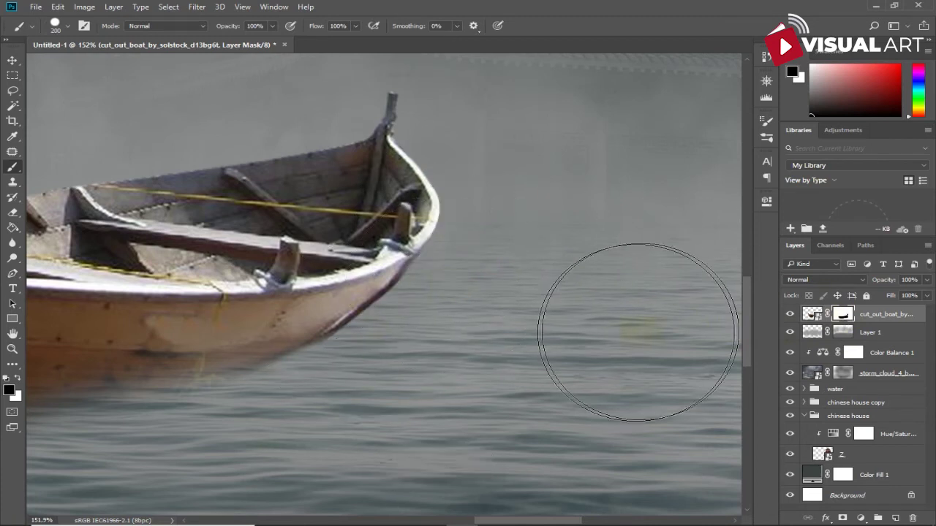
scroll(568, 318, "down", 4)
scroll(569, 318, "down", 2)
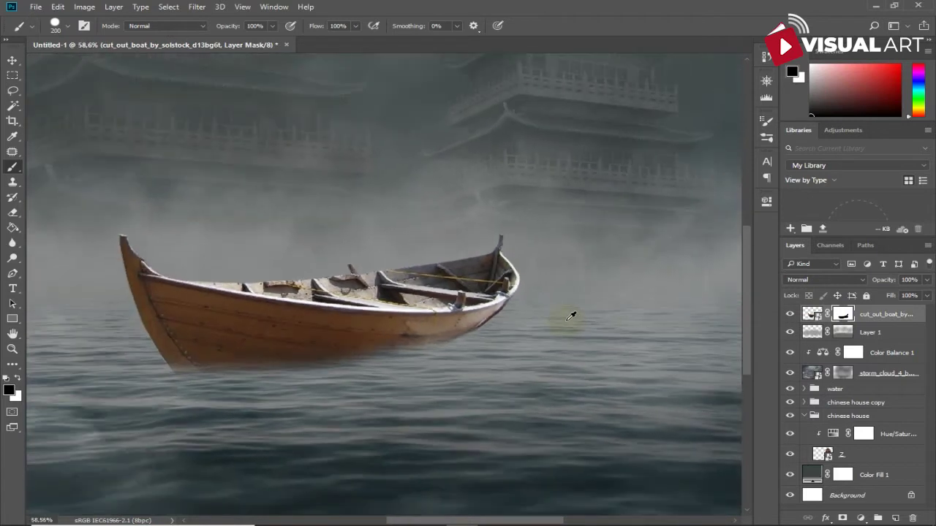
scroll(570, 314, "down", 1)
left_click(11, 60)
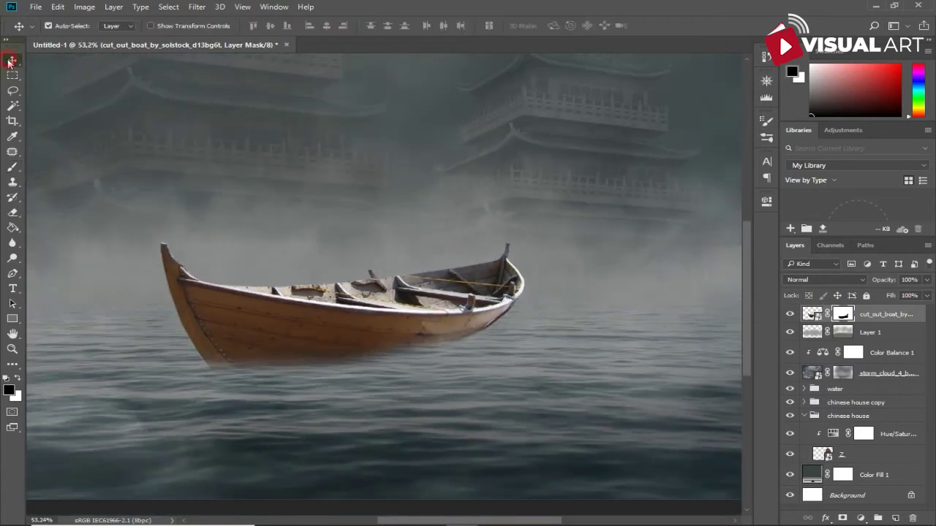
Add a Brightness/Contrast layer clipped to the boat with brightness around -91.
left_click(860, 517)
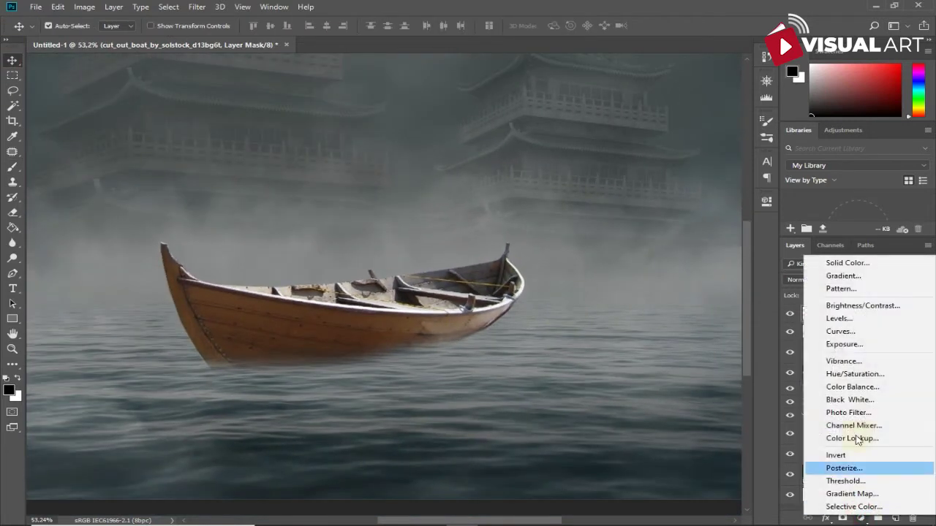
left_click(826, 303)
left_click(653, 396)
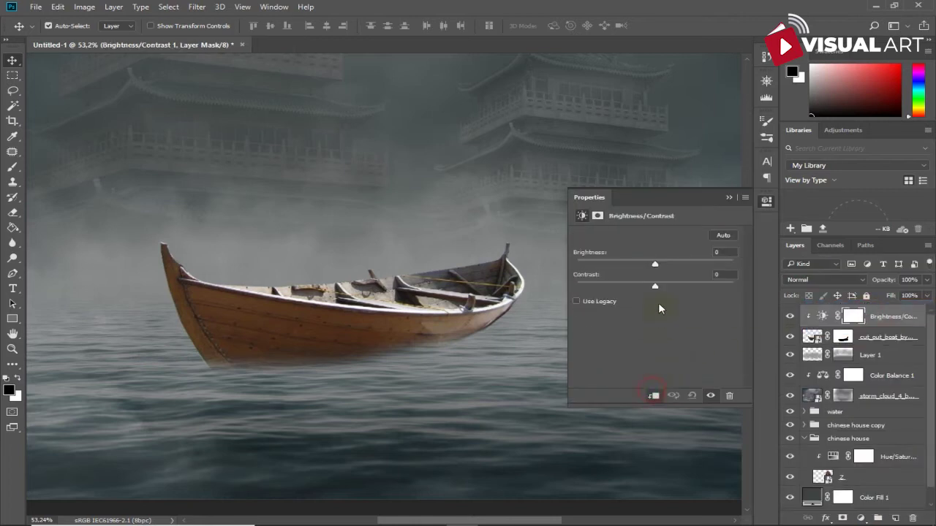
left_click_drag(646, 265, 589, 264)
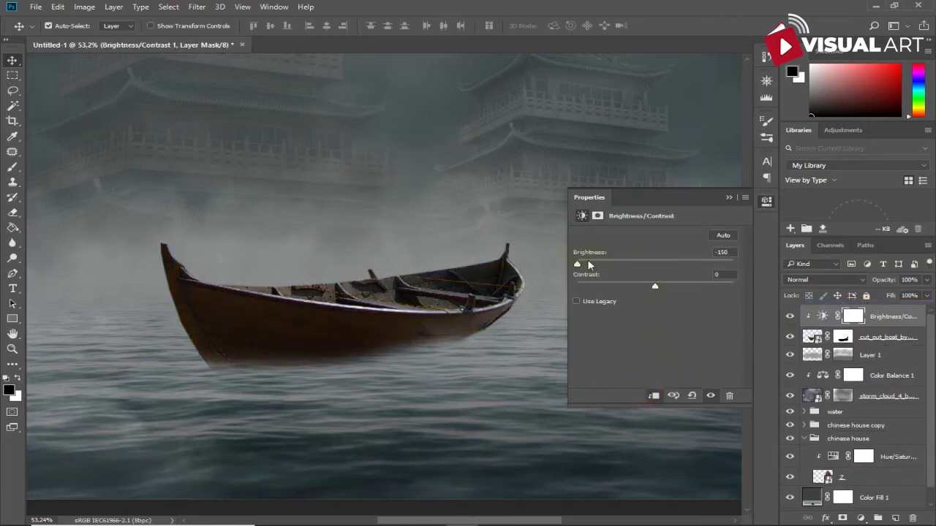
left_click_drag(602, 266, 602, 265)
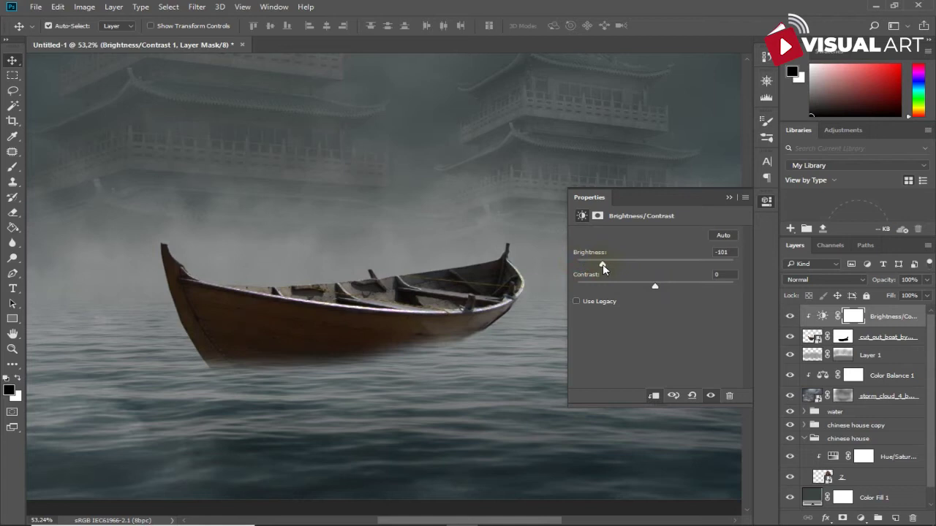
Add a Hue/Saturation layer at the top of the stack with Saturation -51 and Lightness -12.
left_click(860, 518)
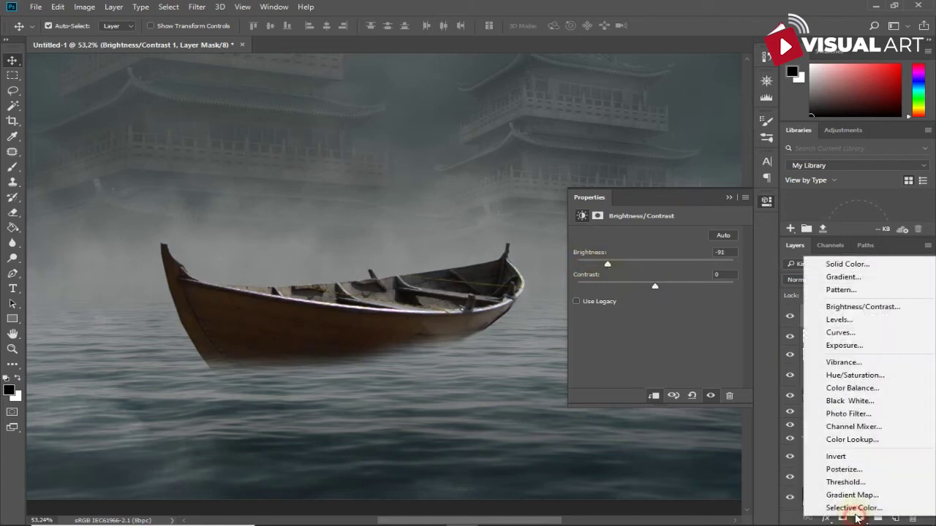
left_click(850, 376)
left_click_drag(850, 375, 848, 314)
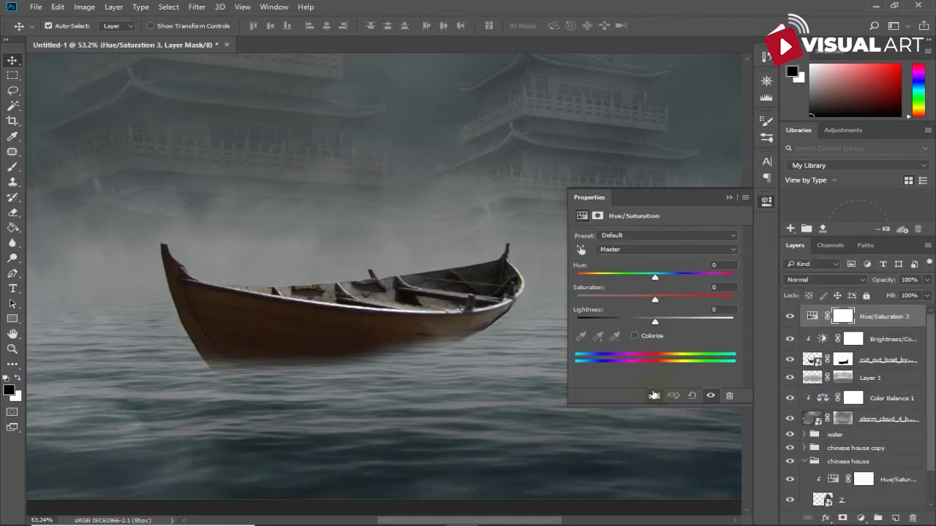
mouse_move(655, 295)
left_mouse_down()
mouse_move(629, 300)
mouse_move(644, 319)
left_mouse_up()
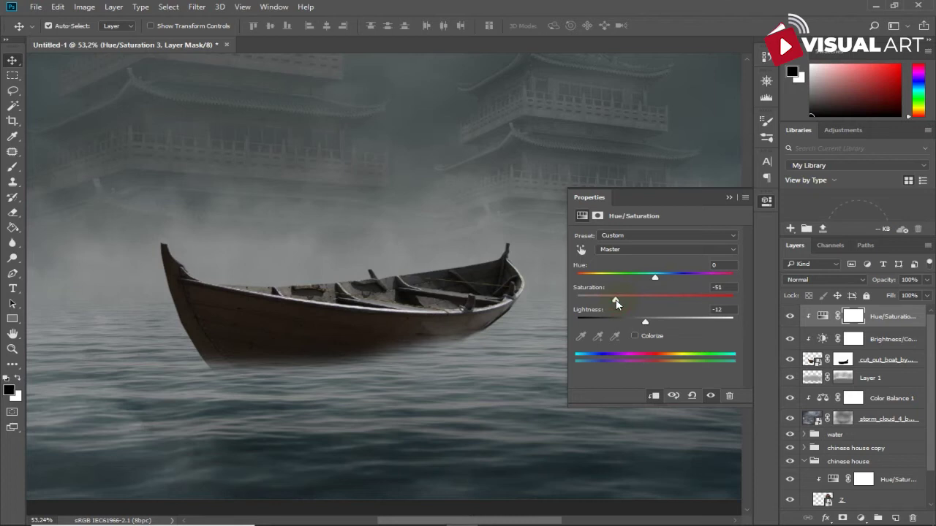
left_click(731, 198)
scroll(589, 316, "down", 2)
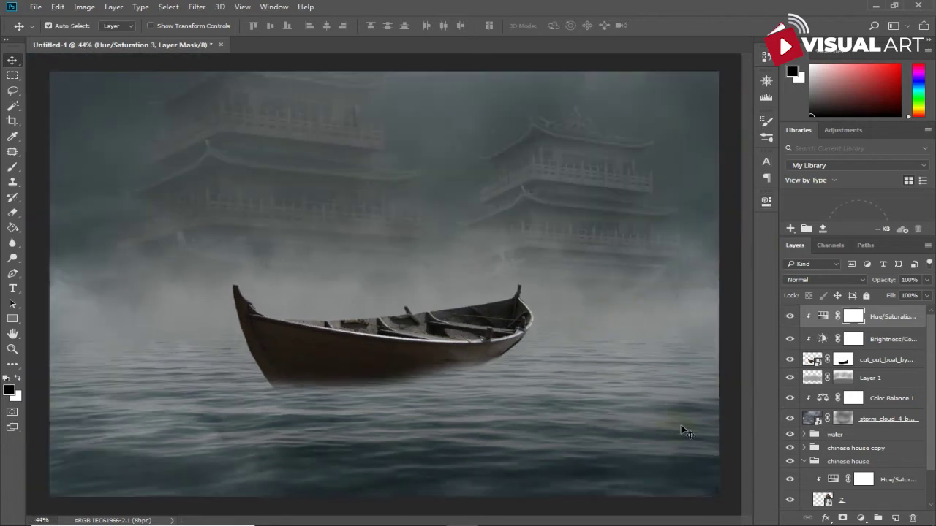
From the chinese image folder, drag the steampunk parasol woman image into the composite.
left_click(436, 516)
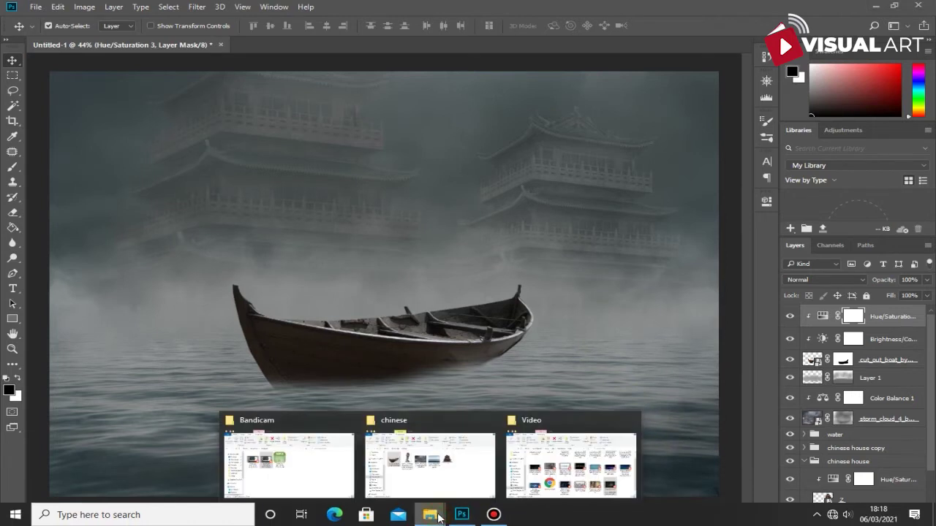
left_click(430, 464)
left_click(447, 212)
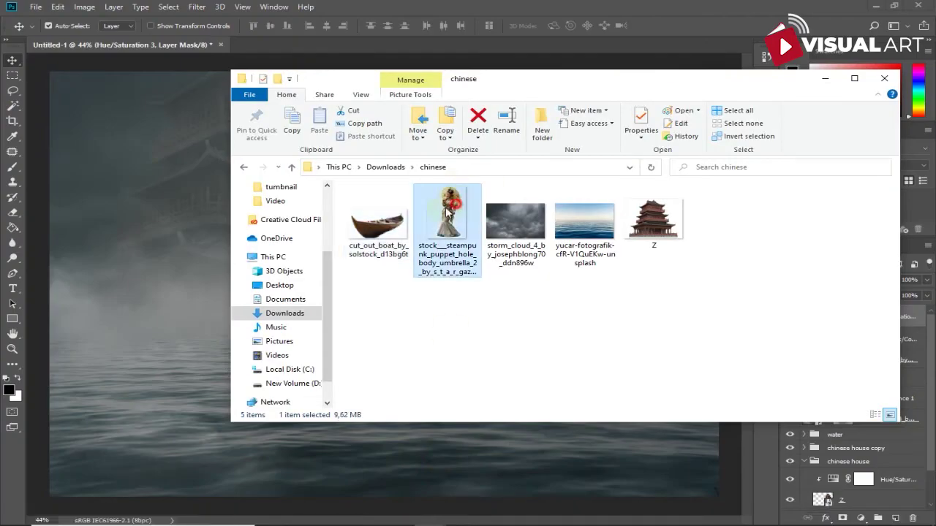
mouse_move(448, 211)
left_mouse_down()
mouse_move(154, 259)
mouse_move(399, 282)
left_mouse_up()
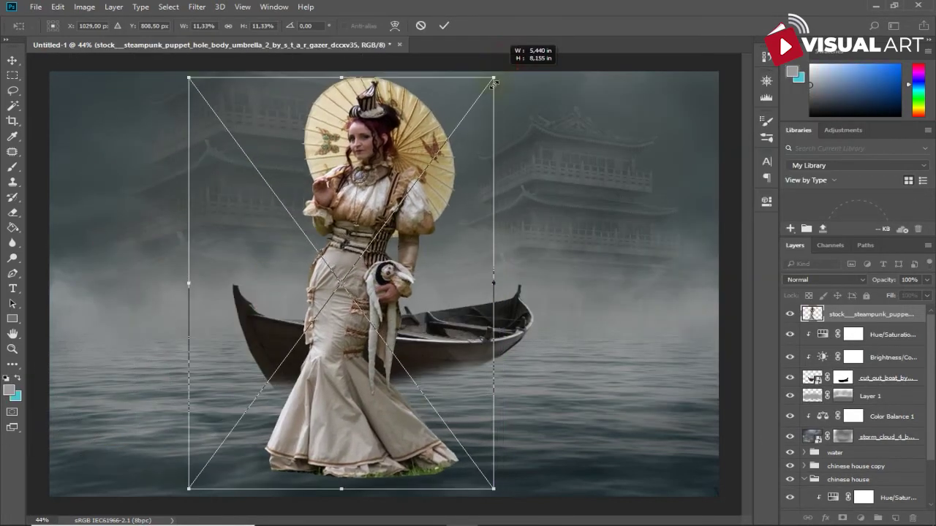
Scale the parasol woman down and move her onto the centre of the rowboat.
left_click_drag(505, 57, 390, 211)
left_click_drag(387, 259, 460, 166)
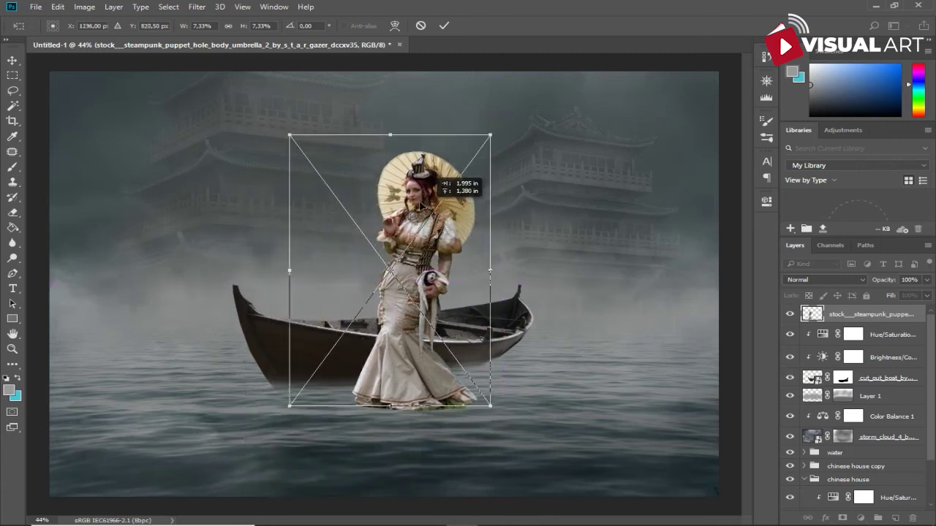
mouse_move(460, 391)
left_mouse_down()
mouse_move(445, 370)
mouse_move(455, 380)
left_mouse_up()
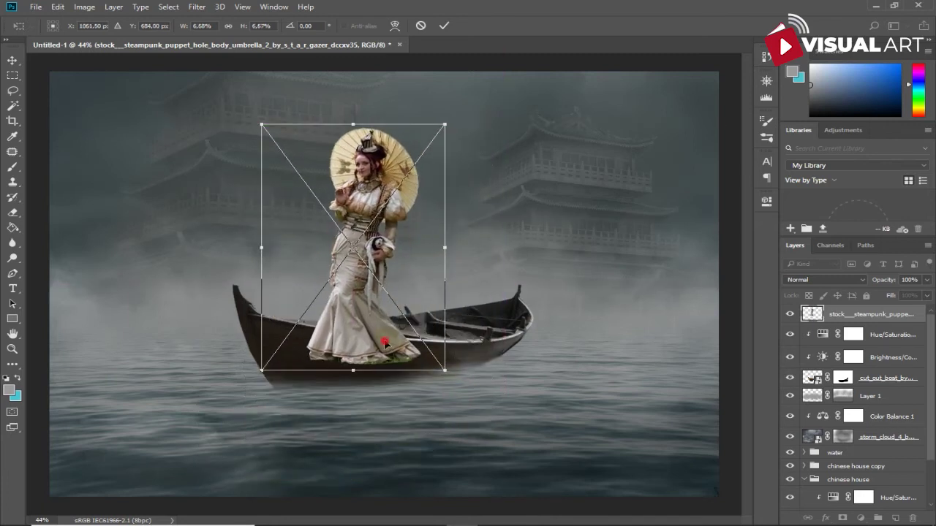
left_click_drag(386, 337, 448, 344)
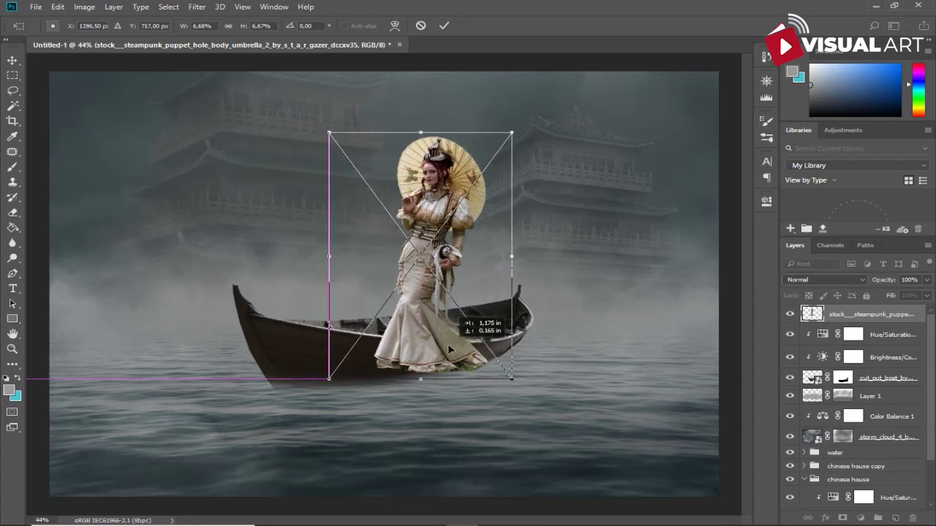
scroll(448, 343, "up", 3)
left_click_drag(415, 336, 351, 324)
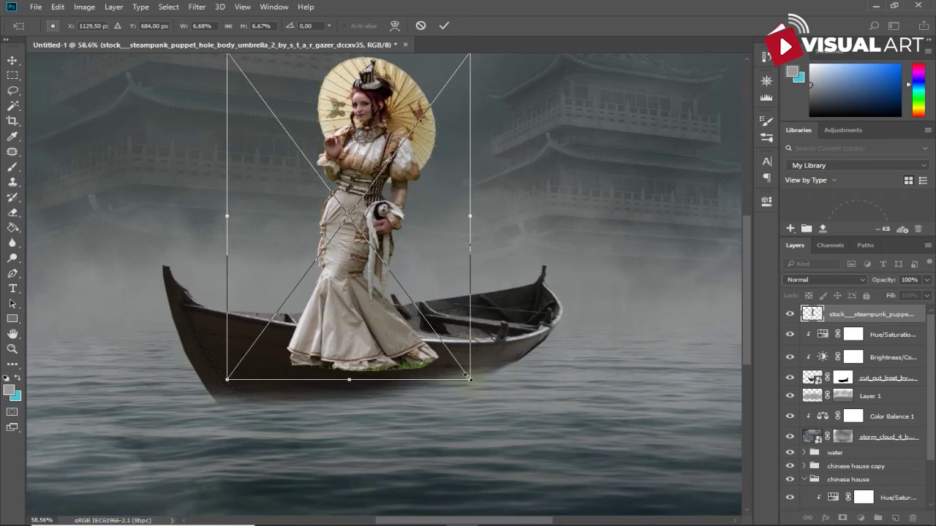
left_click_drag(471, 379, 442, 369)
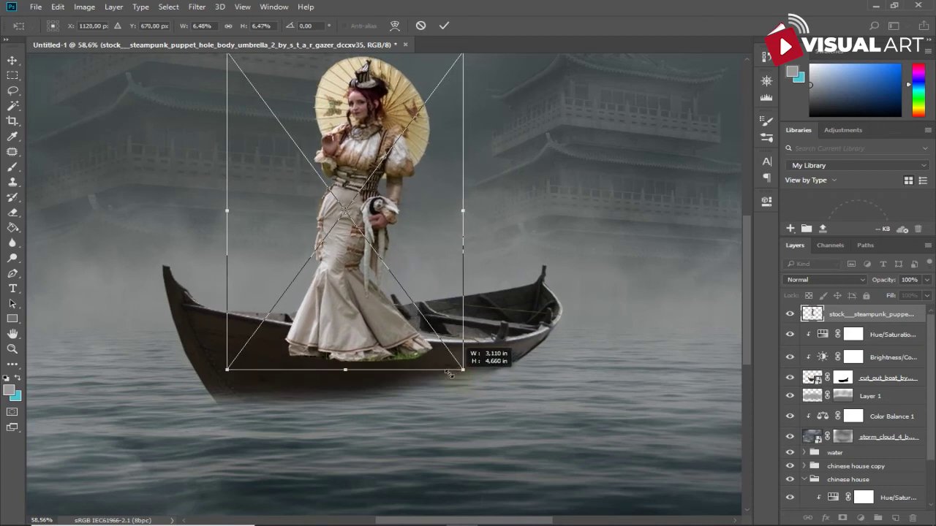
left_click_drag(383, 314, 381, 332)
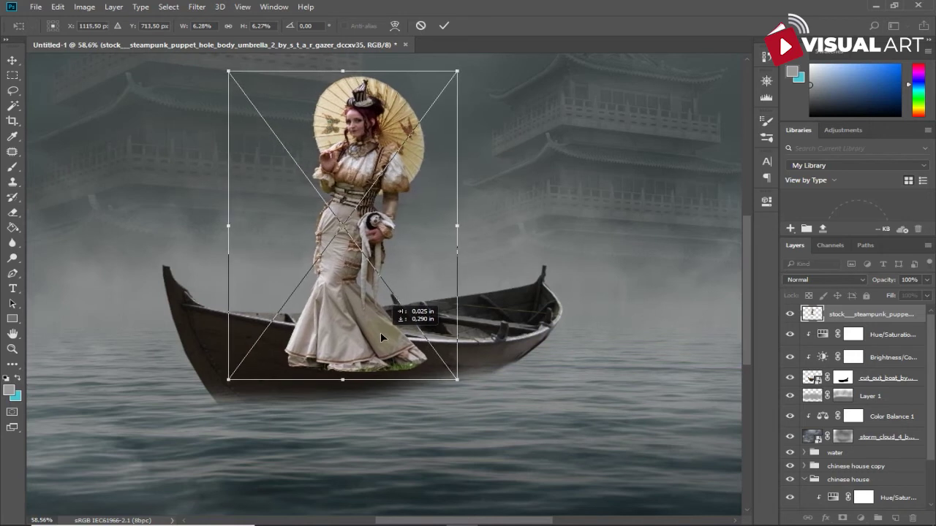
left_click_drag(381, 332, 386, 333)
Fine-tune her size and position in the boat and commit the transform at about 6.4%.
left_click_drag(455, 378, 461, 383)
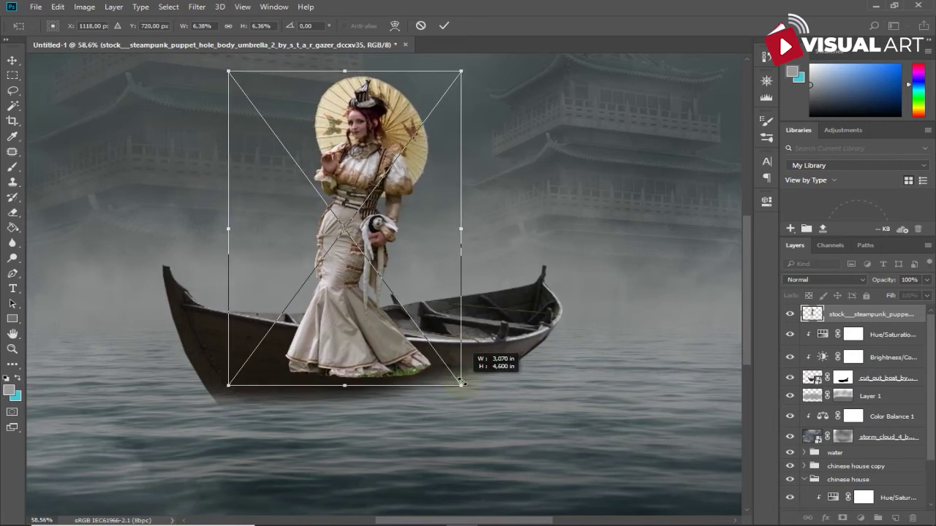
left_click_drag(397, 349, 395, 342)
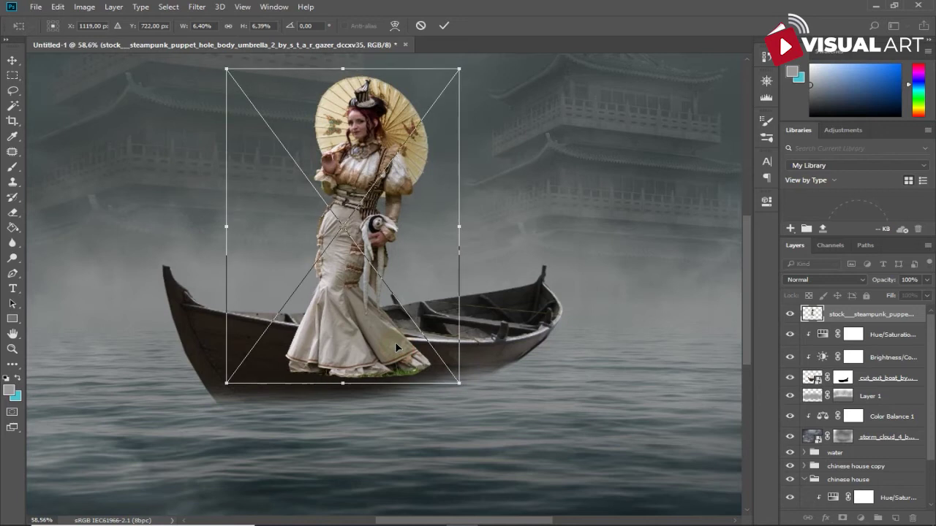
scroll(395, 342, "down", 1)
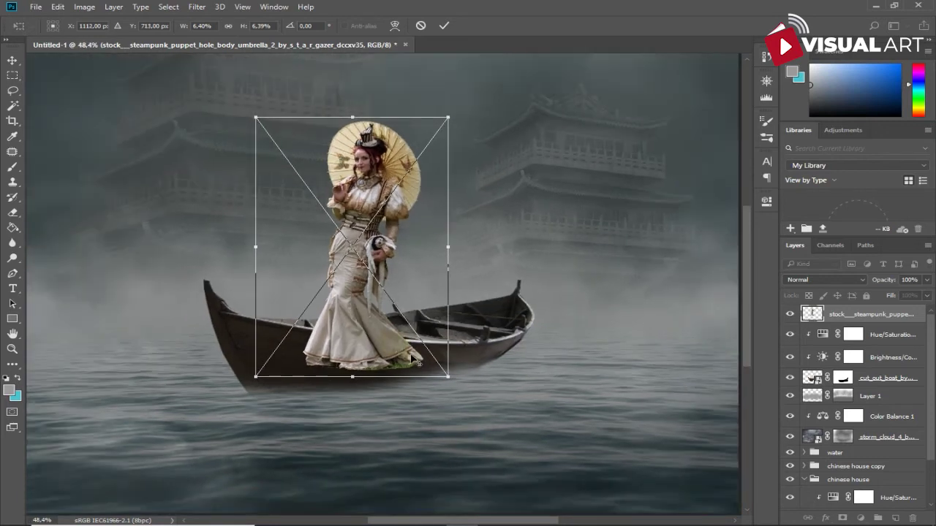
key("alt+space")
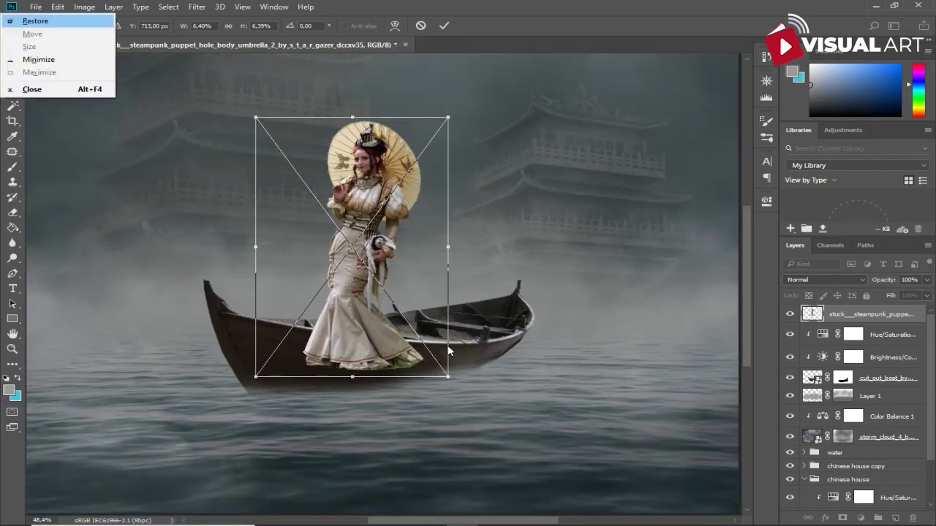
left_click(385, 321)
key("Return")
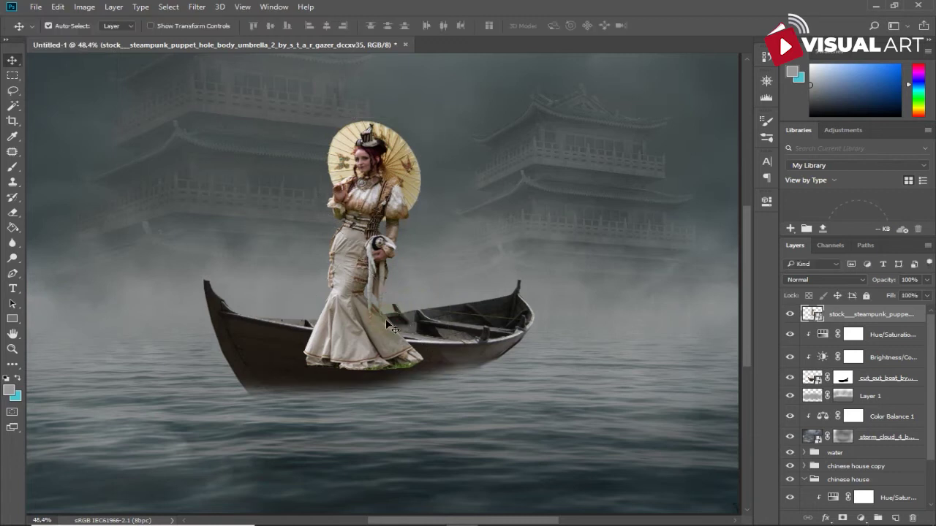
scroll(396, 332, "down", 1)
scroll(398, 332, "up", 1)
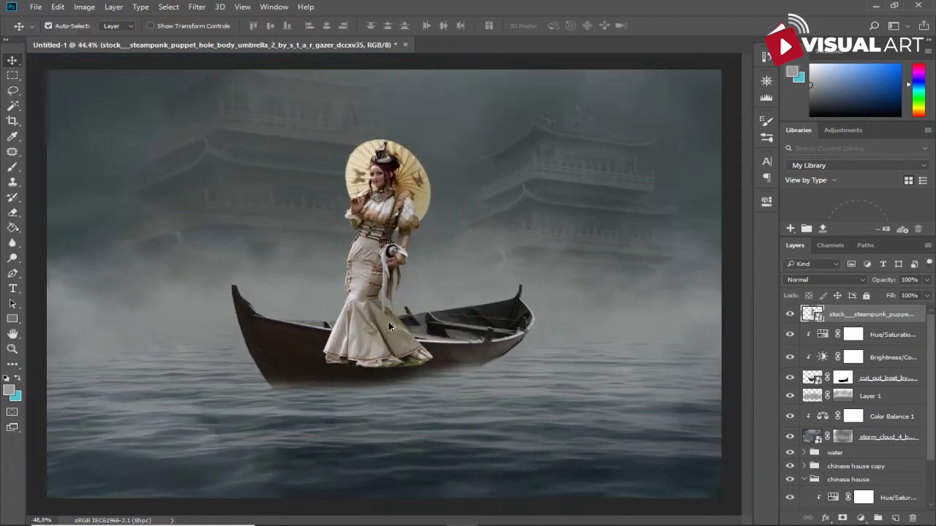
scroll(403, 334, "up", 1)
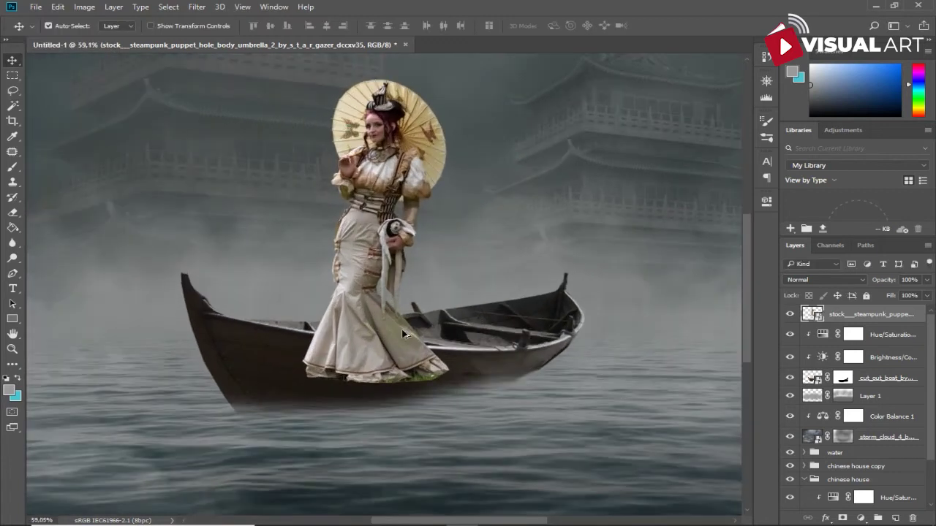
Add a blank layer mask to the woman's layer and lower its opacity to 45%.
left_click(842, 517)
scroll(448, 378, "up", 2)
left_click_drag(883, 284, 845, 281)
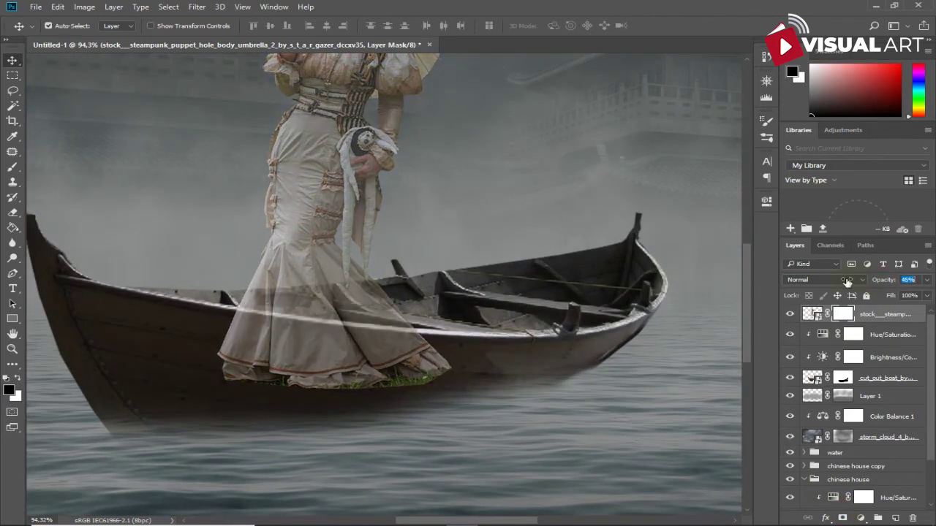
scroll(574, 358, "up", 1)
left_click_drag(217, 307, 347, 307)
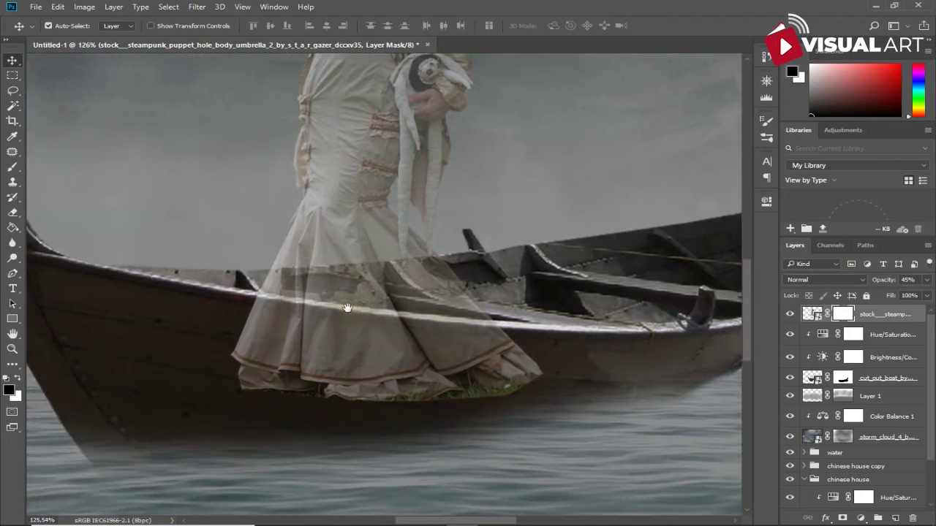
Nudge the woman slightly right within the boat with the Move tool.
key("p")
scroll(272, 300, "up", 2)
scroll(278, 302, "up", 2)
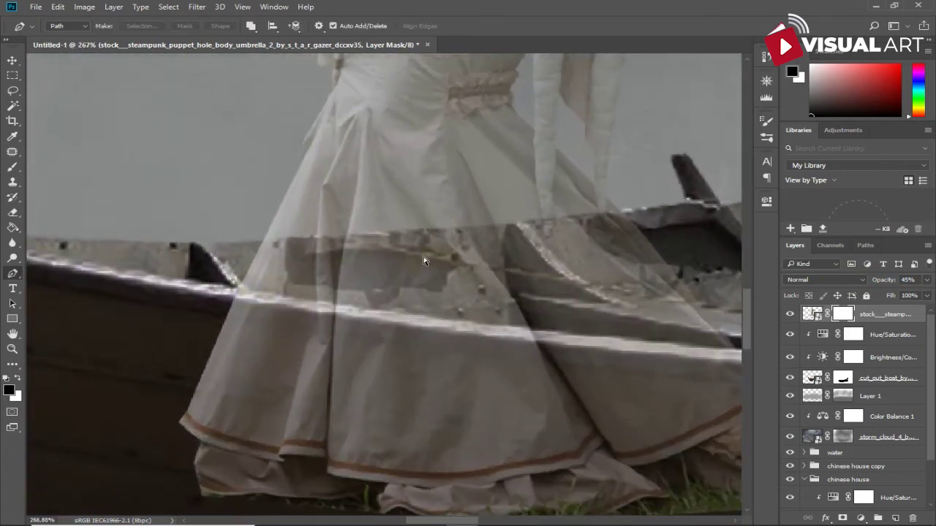
key("v")
left_click_drag(388, 177, 396, 181)
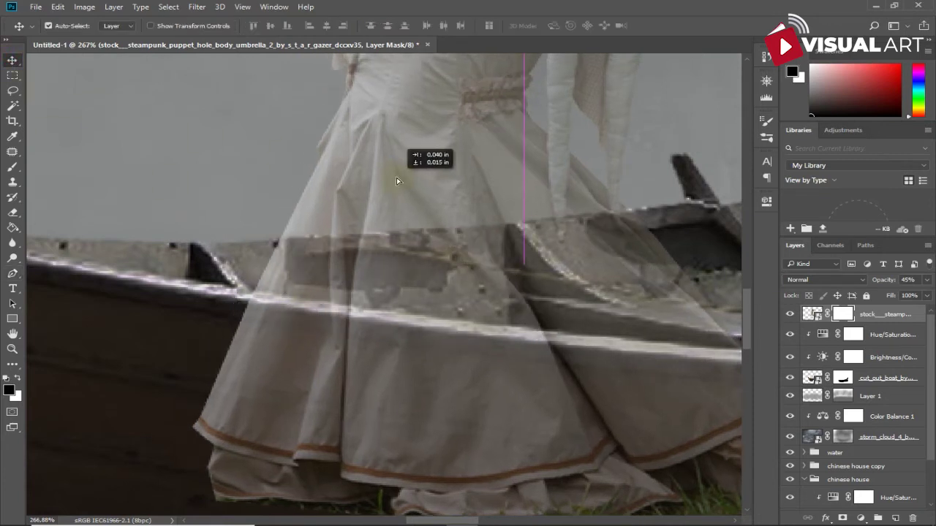
left_click_drag(397, 181, 406, 169)
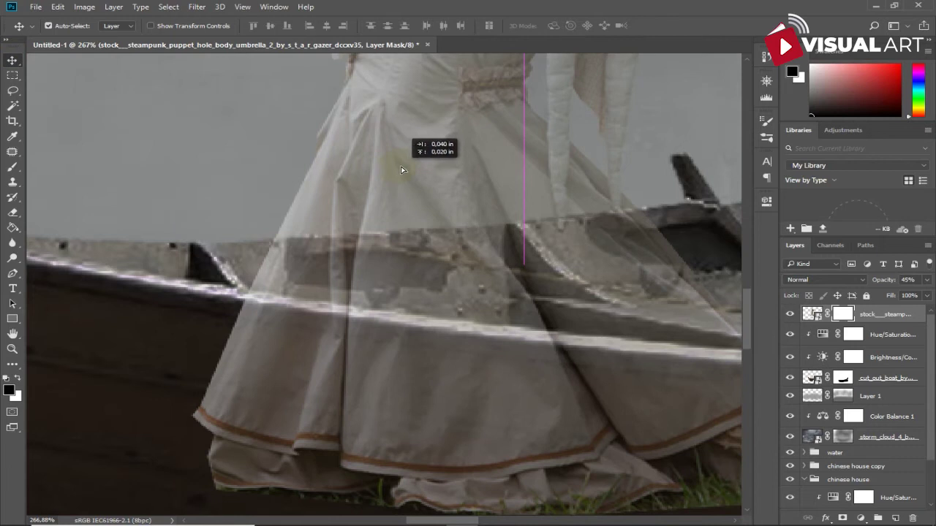
left_click_drag(443, 215, 372, 188)
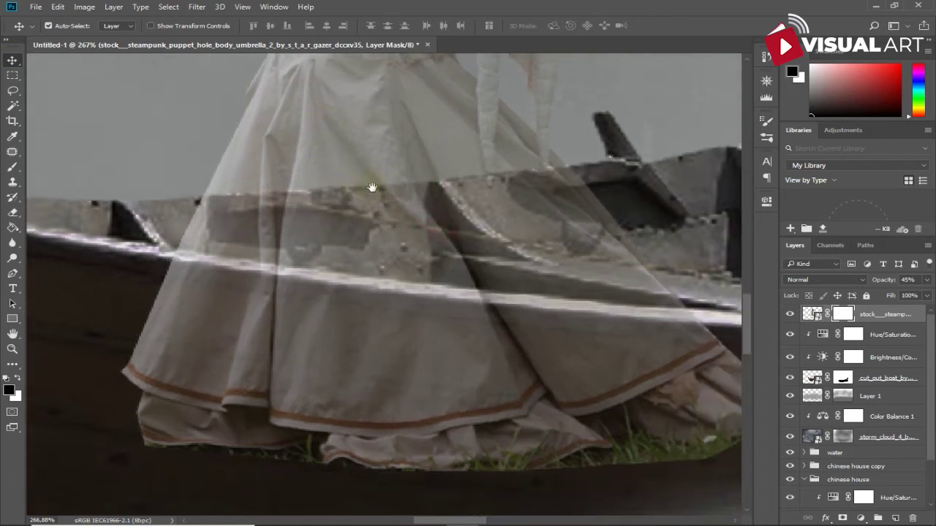
Trace a closed Pen path around the boat's hull just below the rim.
left_click(12, 273)
left_click(170, 251)
left_click(452, 289)
left_click_drag(452, 288, 487, 292)
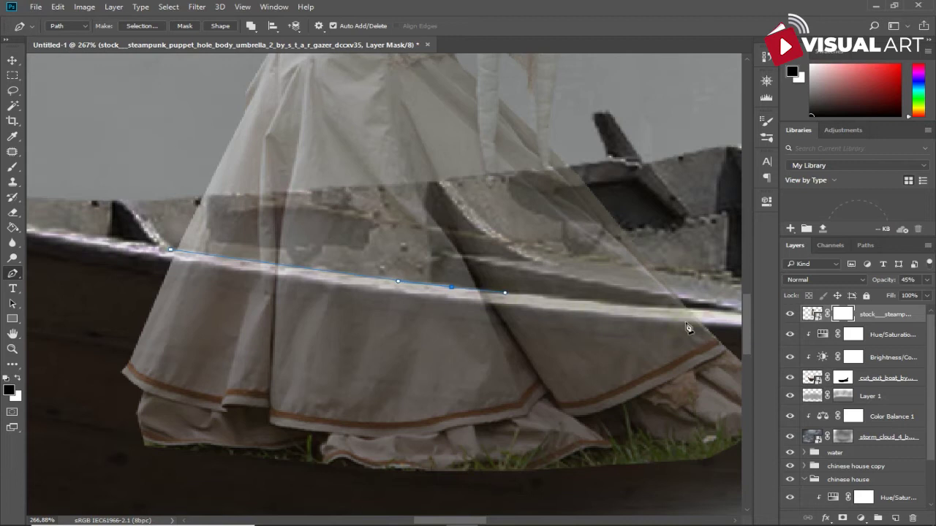
left_click_drag(707, 313, 728, 311)
scroll(728, 311, "down", 3)
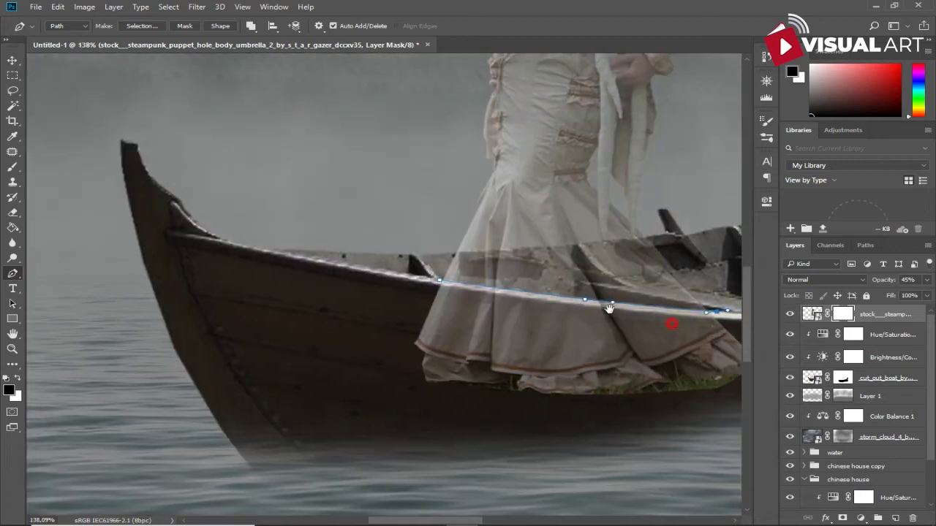
scroll(669, 326, "up", 2)
left_click(604, 362)
left_click(428, 432)
left_click(231, 373)
left_click(203, 335)
left_click(197, 300)
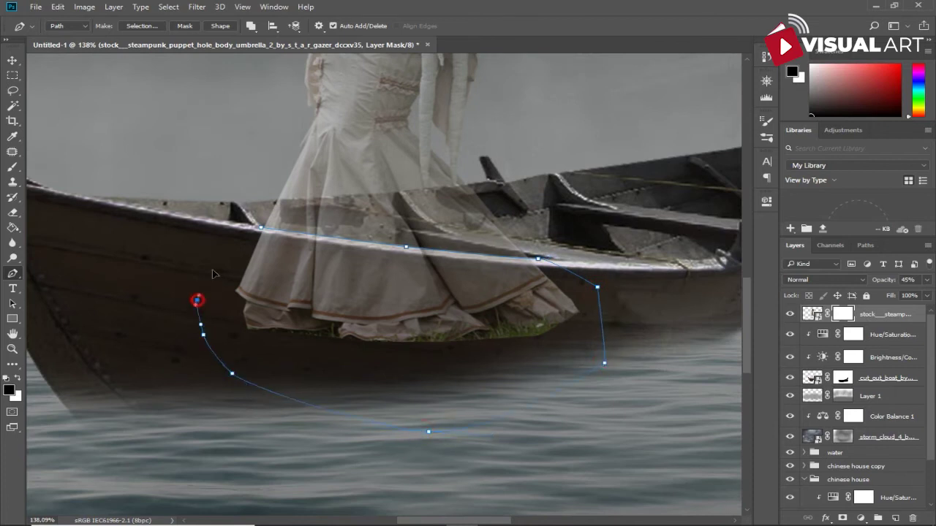
left_click(261, 227)
Turn the path into a selection, brush black on the mask over the dress hem, then deselect.
key("ctrl+Return")
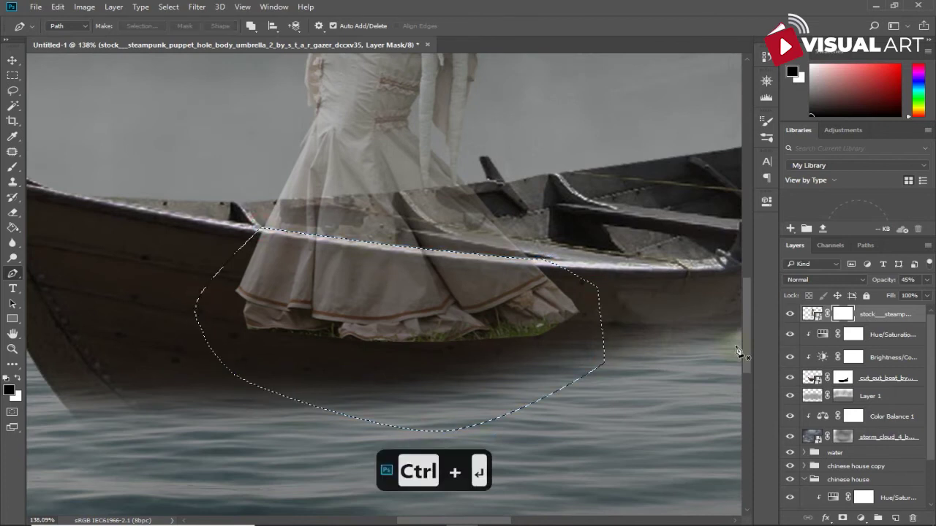
key("b")
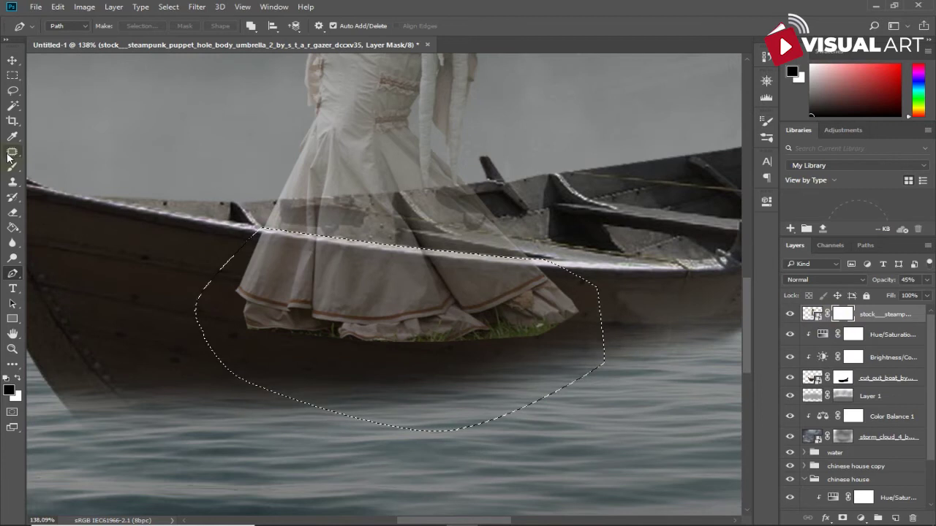
left_click_drag(252, 256, 561, 318)
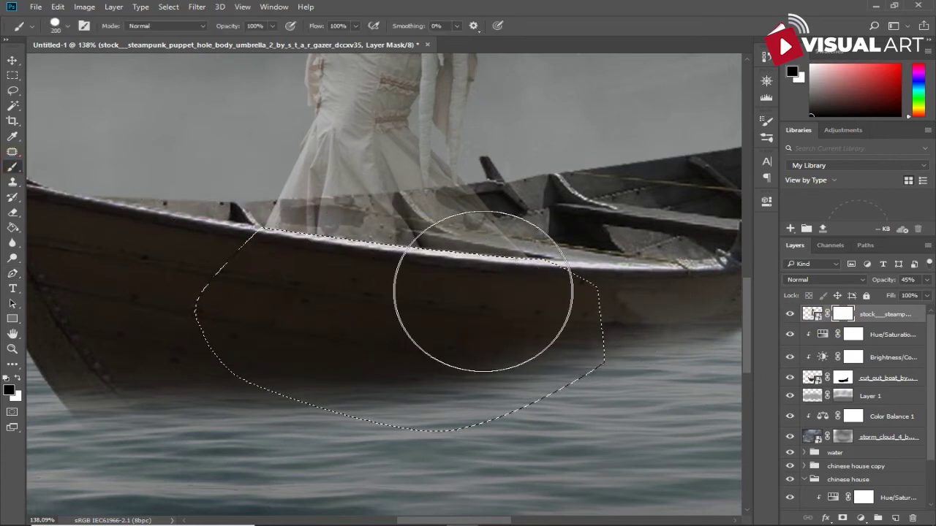
key("ctrl+d")
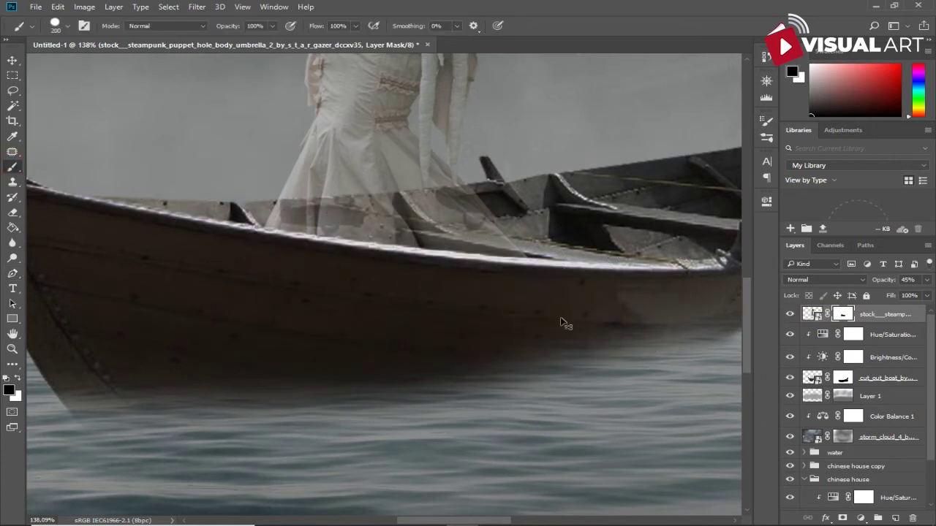
key("v")
scroll(379, 222, "down", 3)
left_click_drag(379, 222, 418, 307)
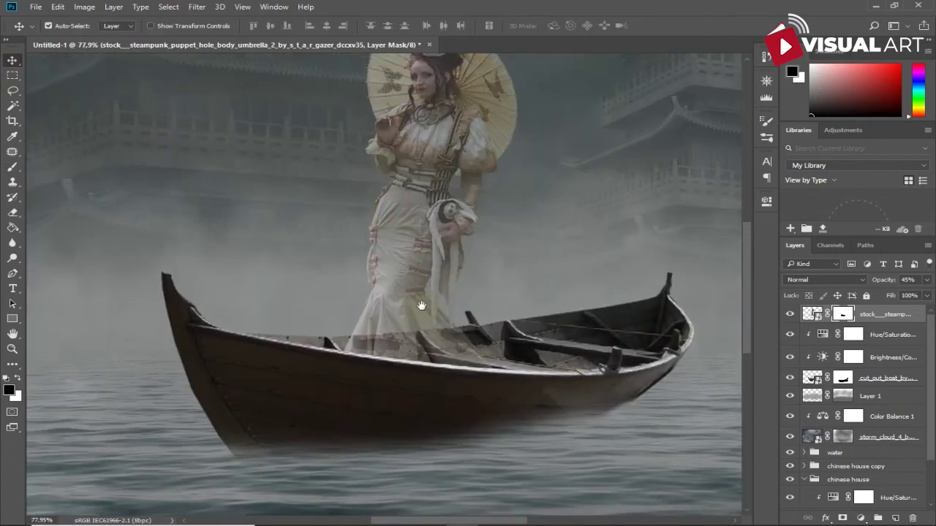
Restore the woman's layer opacity to 100% and frame the whole scene.
left_click_drag(889, 285, 923, 283)
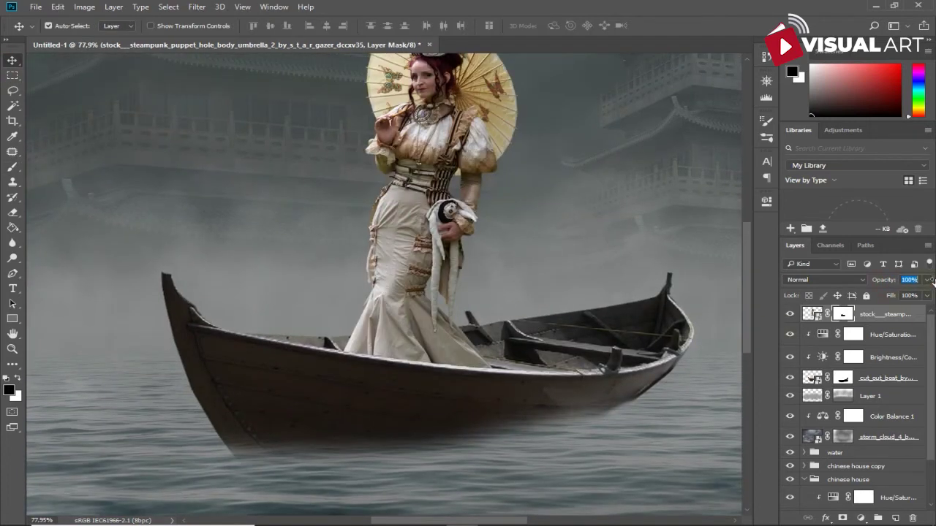
scroll(491, 373, "down", 2)
scroll(490, 372, "down", 1)
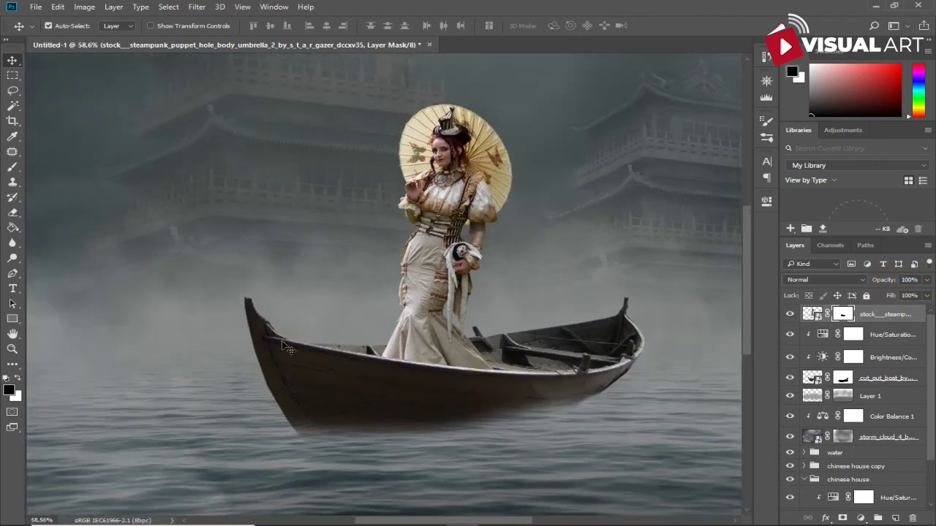
left_click_drag(366, 321, 334, 346)
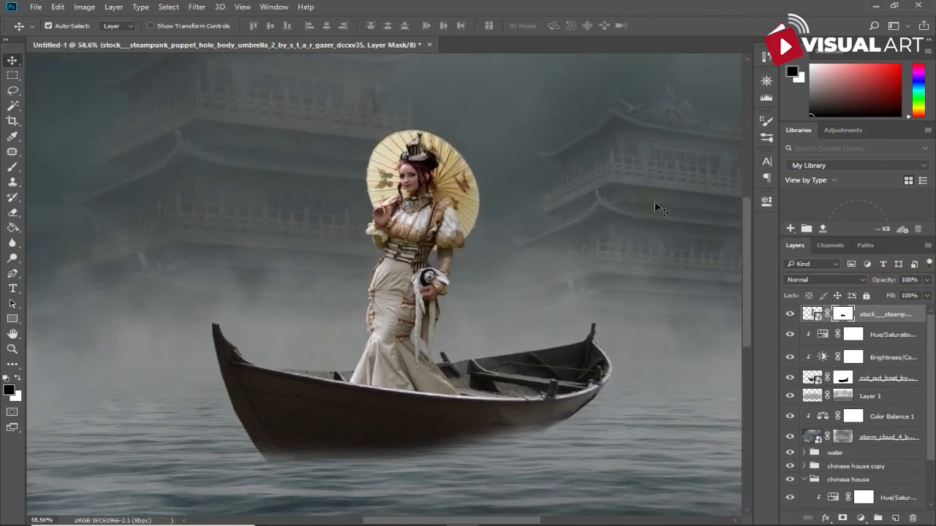
left_click(860, 518)
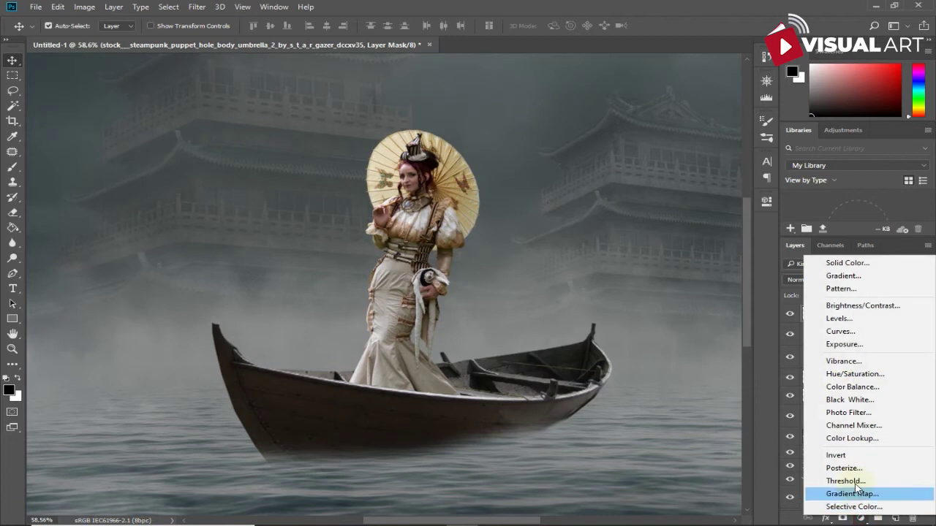
Add a Levels layer clipped to the woman with output white lowered to 231.
left_click(860, 318)
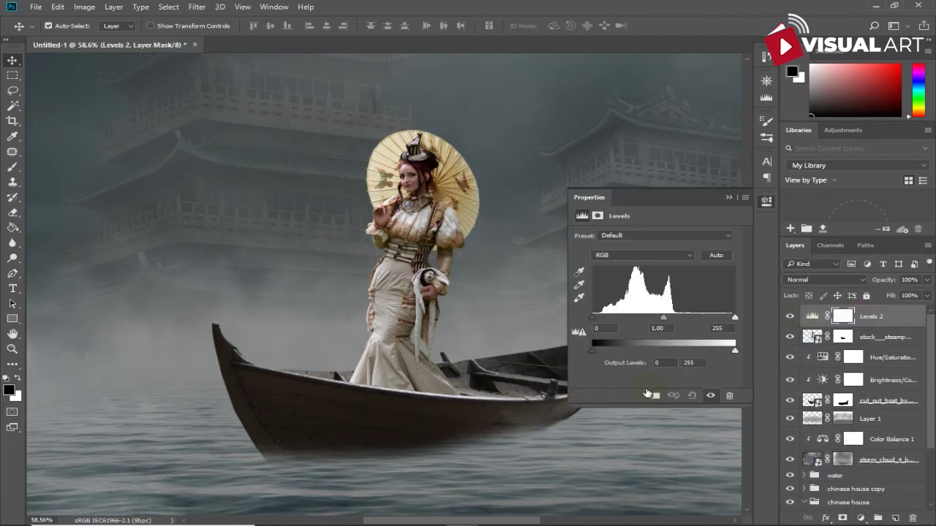
left_click_drag(735, 351, 719, 351)
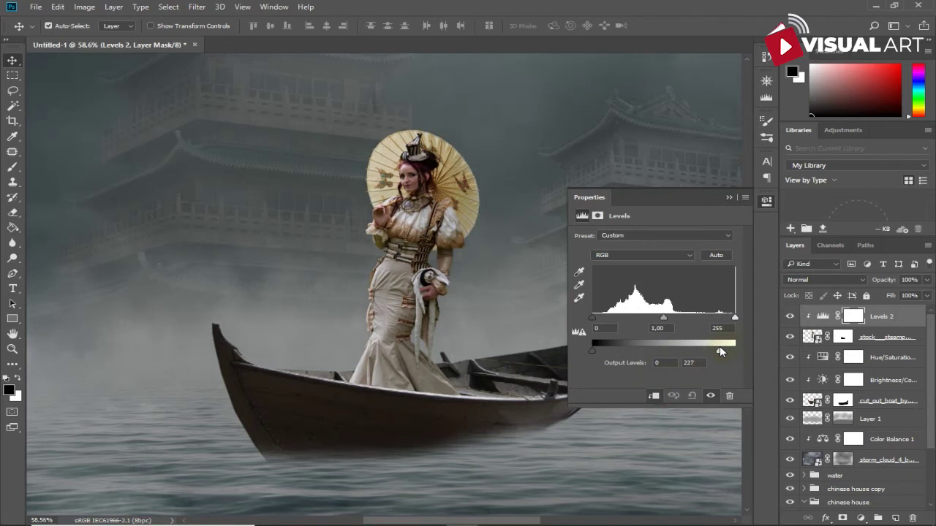
left_click(861, 514)
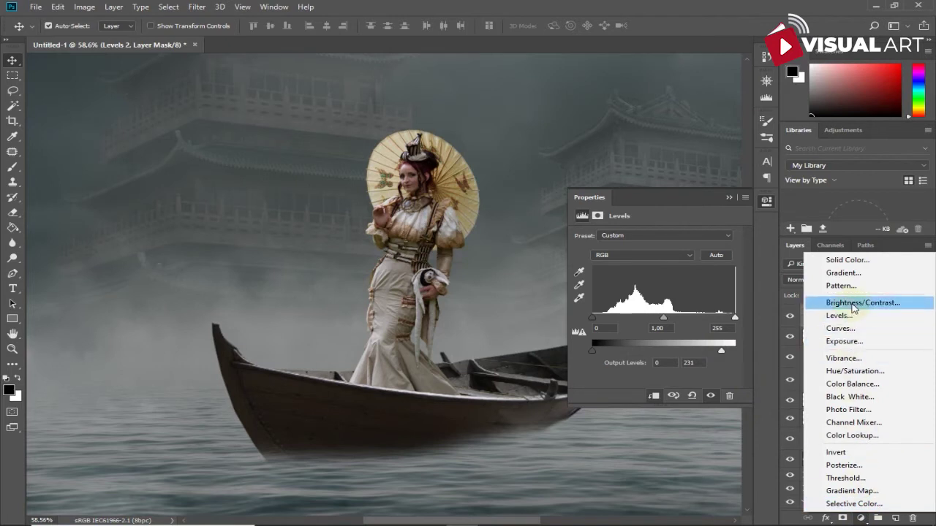
Add a Brightness/Contrast layer clipped to the woman and lower its brightness.
left_click(855, 303)
left_click(653, 395)
mouse_move(654, 269)
left_mouse_down()
mouse_move(633, 267)
mouse_move(671, 291)
left_mouse_up()
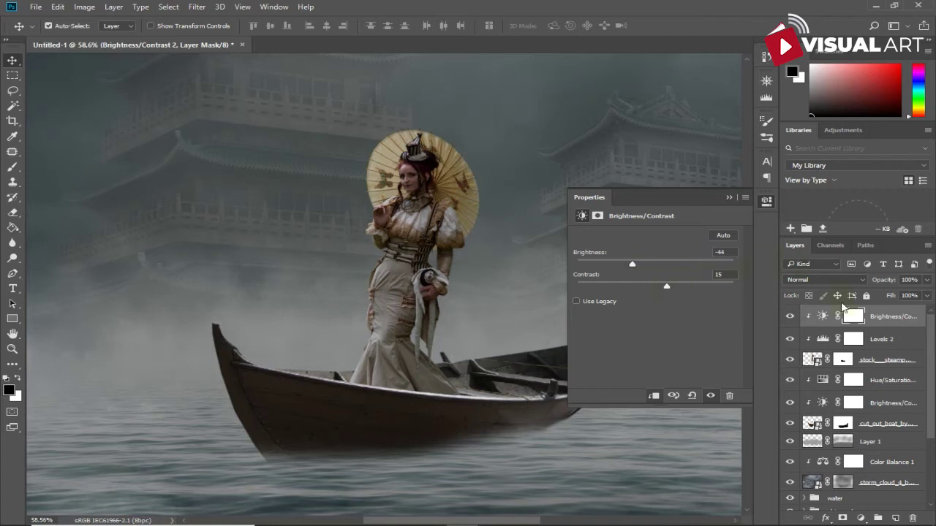
Paint its mask with a soft brush along the woman's body up to her chest.
left_click(855, 320)
left_click(13, 168)
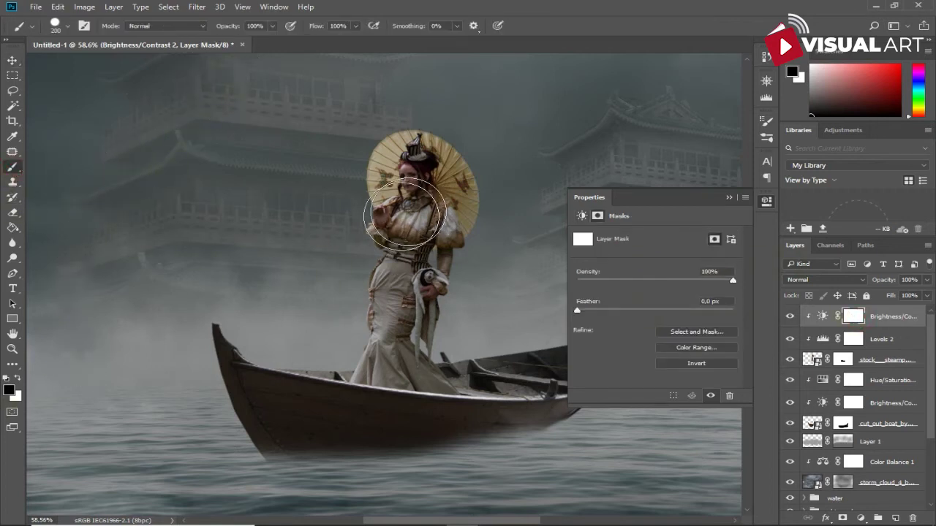
right_click(395, 183)
left_click(482, 237)
key("Return")
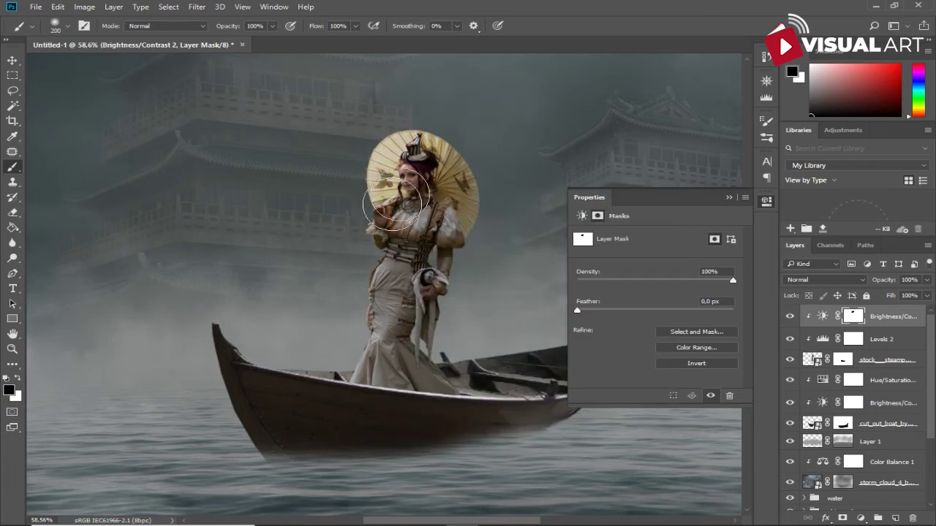
left_click_drag(396, 202, 338, 348)
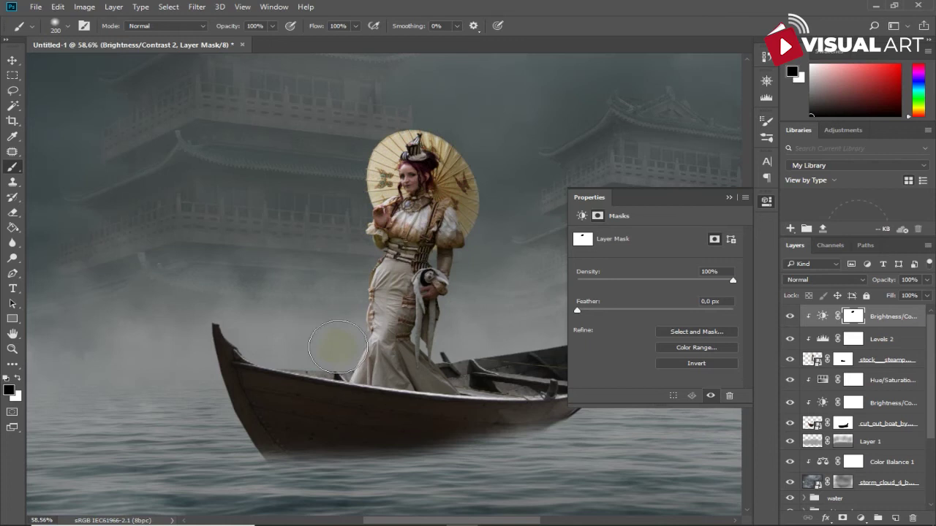
mouse_move(380, 292)
left_mouse_down()
mouse_move(404, 223)
mouse_move(464, 159)
left_mouse_up()
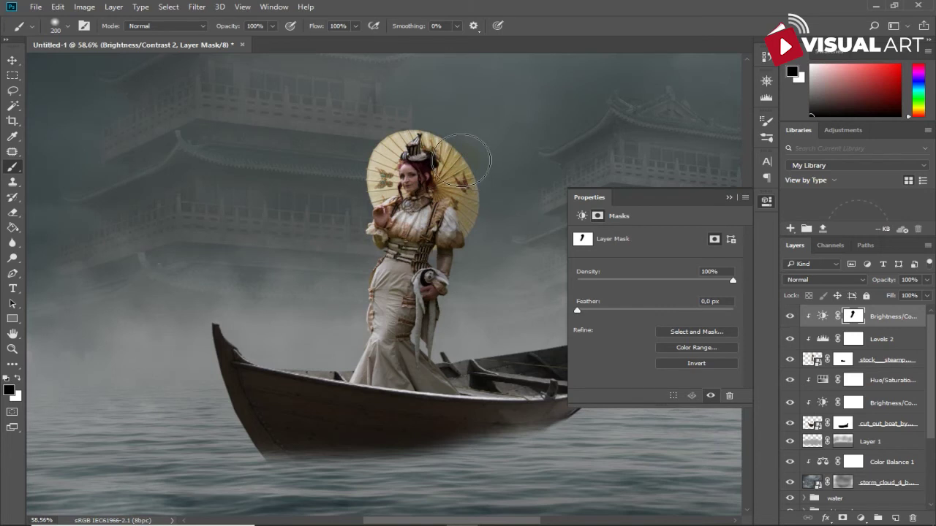
Add a Hue/Saturation layer clipped to the woman with Saturation -20.
left_click(859, 518)
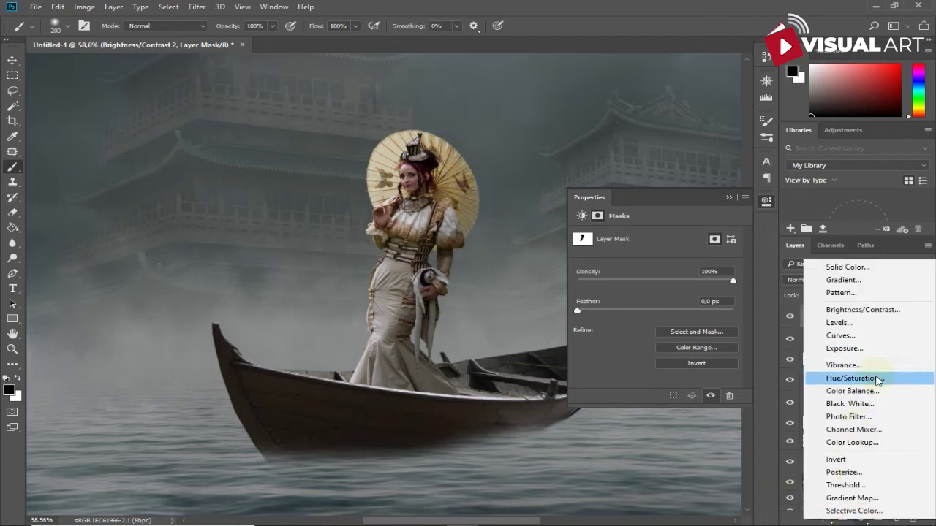
left_click(872, 378)
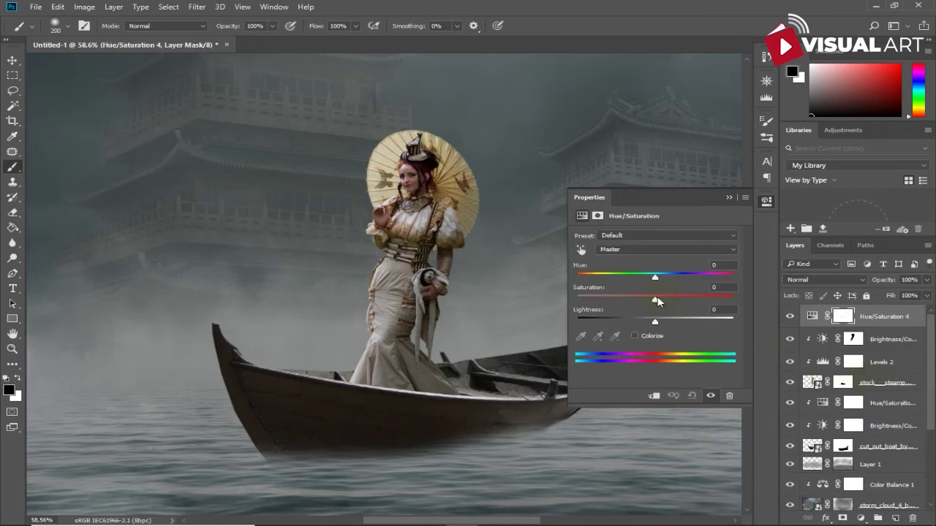
left_click(653, 395)
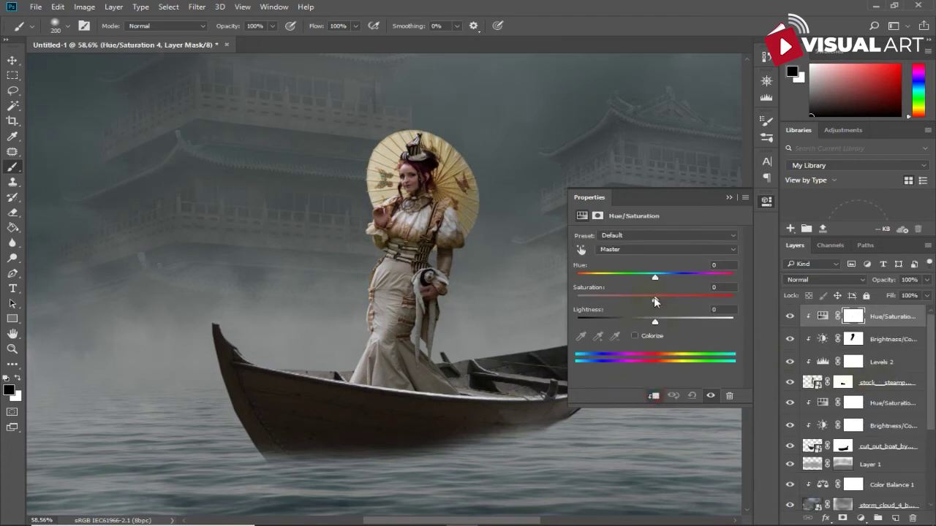
left_click_drag(641, 298, 639, 299)
Add a clipped Color Balance layer with Midtones Cyan-Red set to -10.
left_click(861, 519)
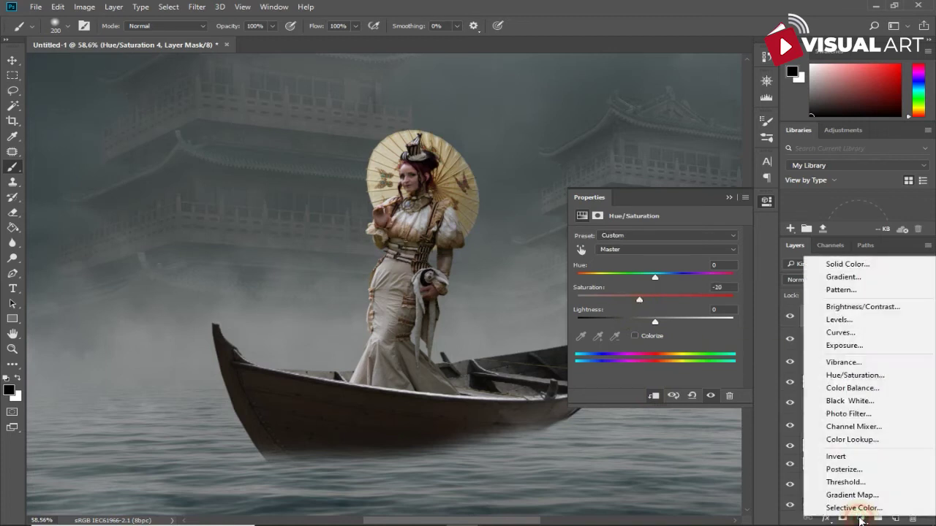
left_click(861, 389)
left_click(655, 396)
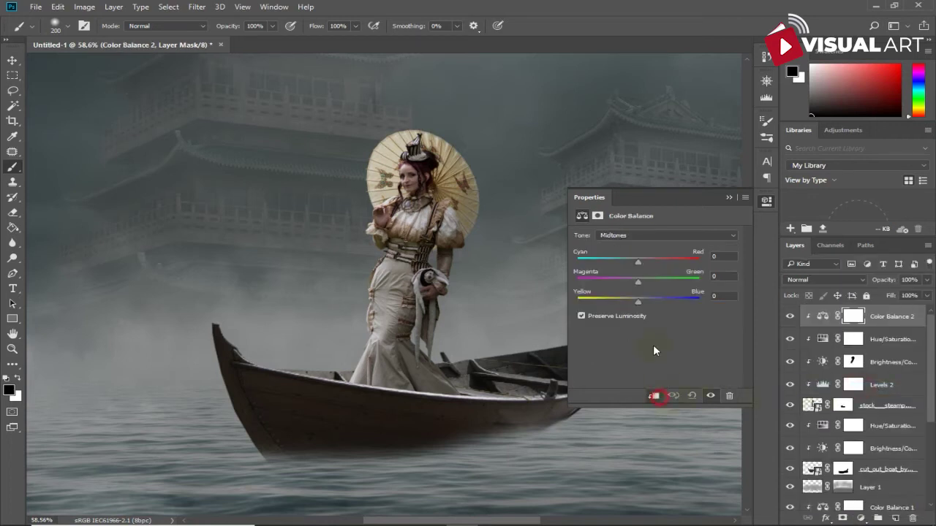
left_click_drag(638, 261, 632, 262)
left_click(861, 519)
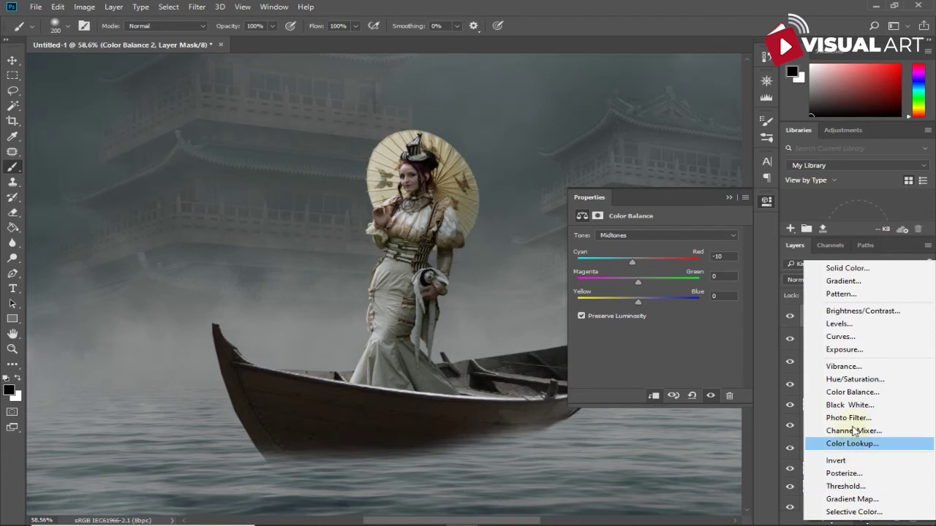
Add a Selective Color layer clipped to the woman and tweak cyan and yellow in the Reds.
left_click(854, 512)
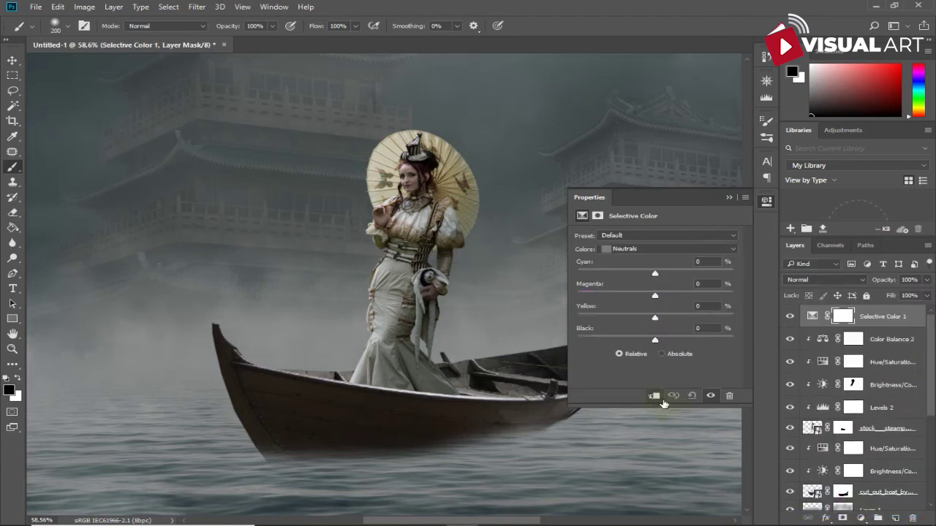
left_click(654, 395)
left_click(653, 249)
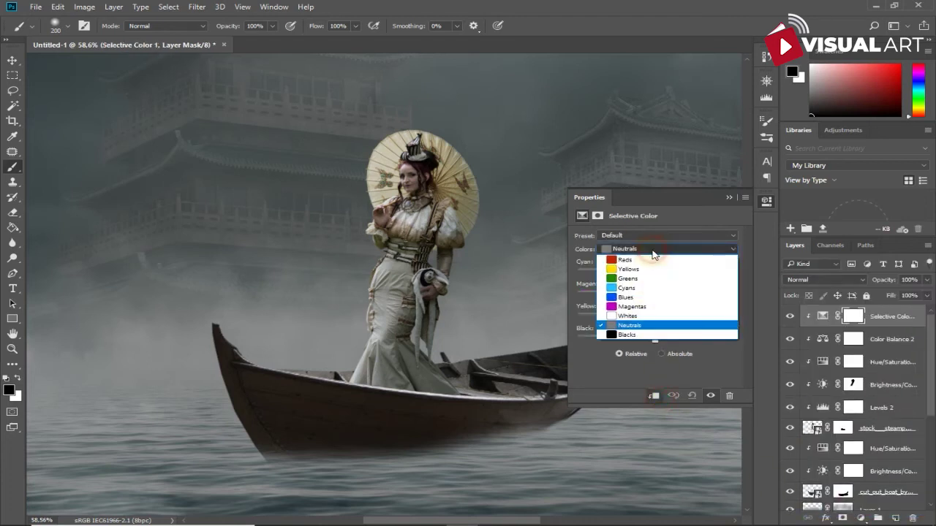
left_click(652, 256)
left_click_drag(655, 272, 648, 276)
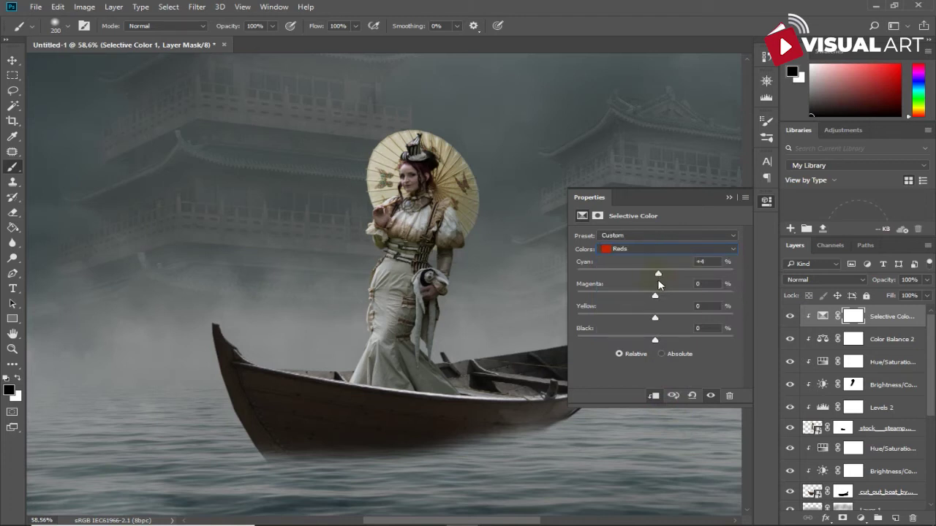
mouse_move(655, 317)
left_mouse_down()
mouse_move(675, 323)
mouse_move(642, 295)
mouse_move(659, 299)
left_mouse_up()
Set the Yellows to Cyan -20, Magenta +28, Yellow +36 and Black -6.
left_click(658, 252)
left_click(635, 269)
left_click_drag(654, 274, 640, 274)
mouse_move(654, 316)
left_mouse_down()
mouse_move(687, 320)
mouse_move(669, 295)
mouse_move(677, 298)
left_mouse_up()
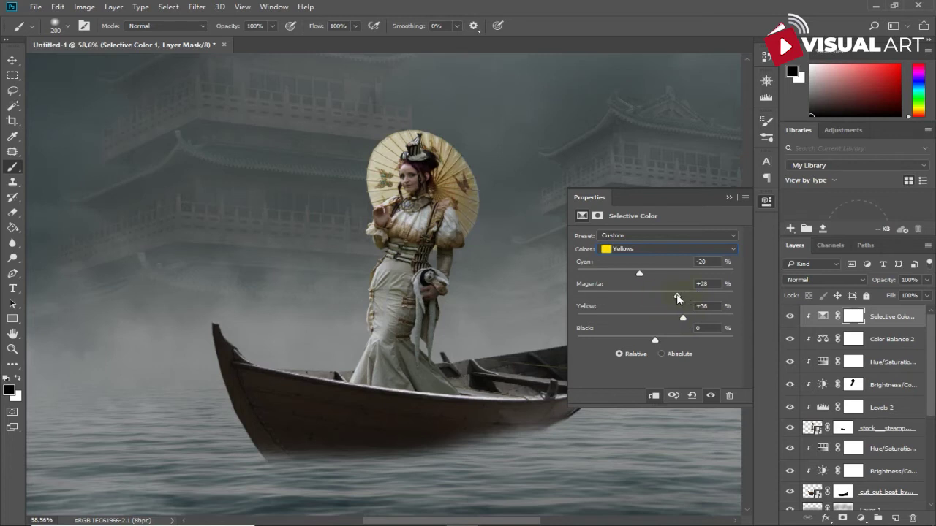
left_click_drag(655, 341, 668, 344)
left_click_drag(639, 342, 647, 341)
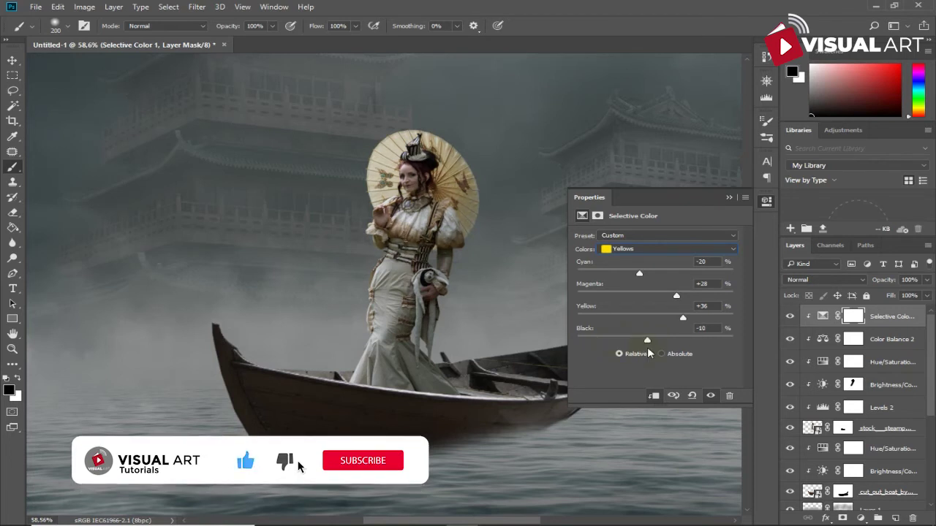
mouse_move(647, 348)
left_mouse_down()
mouse_move(624, 344)
mouse_move(666, 340)
left_mouse_up()
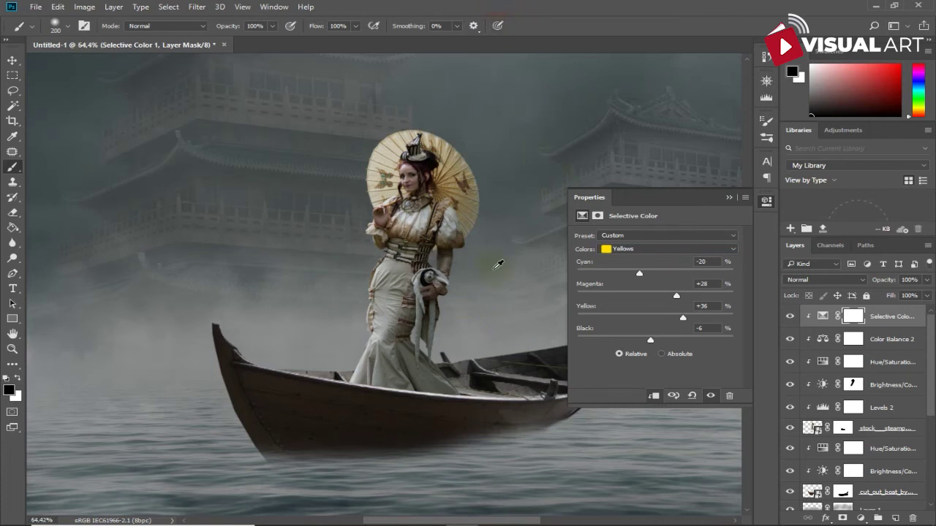
Create Layer 2 above the woman's stock layer, fill it with 50% gray, and blend it in Overlay.
scroll(498, 264, "up", 2)
scroll(498, 264, "up", 2)
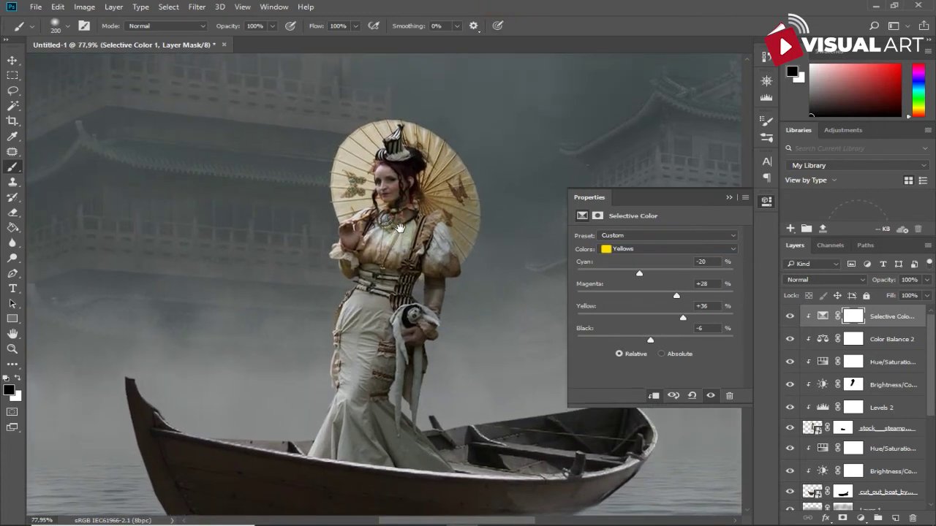
left_click(870, 429)
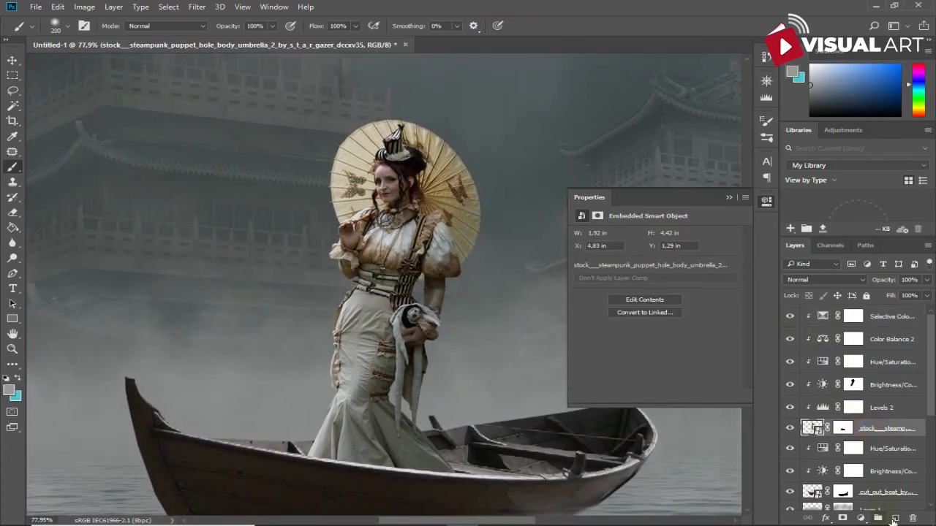
left_click(894, 518)
left_click(56, 7)
left_click(72, 186)
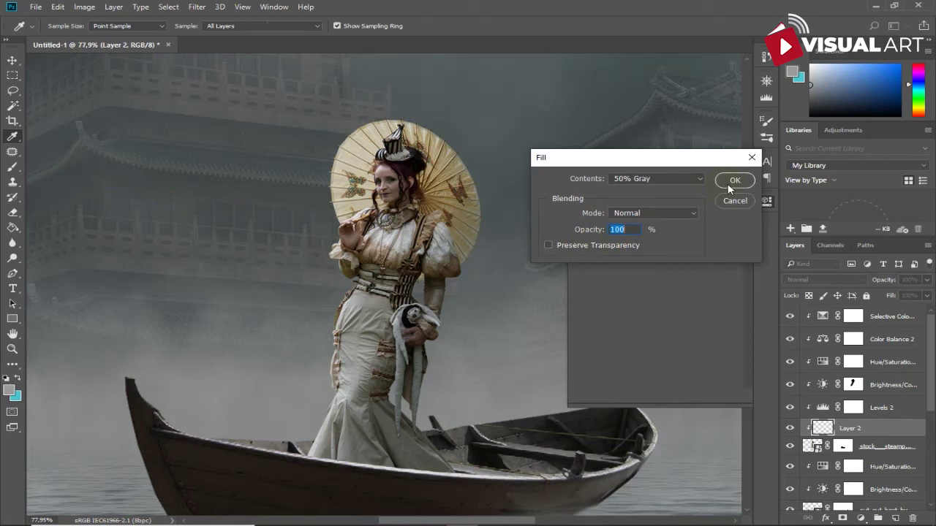
left_click(734, 181)
key("b")
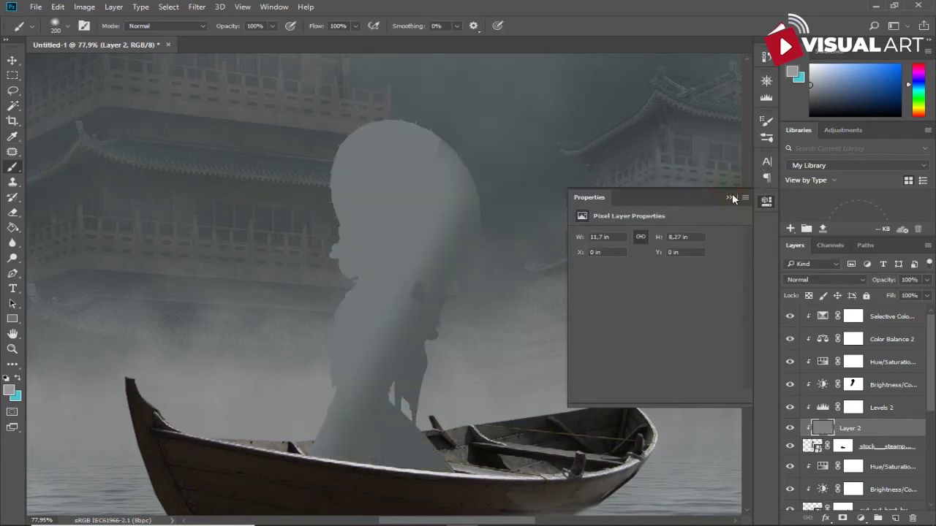
left_click(825, 280)
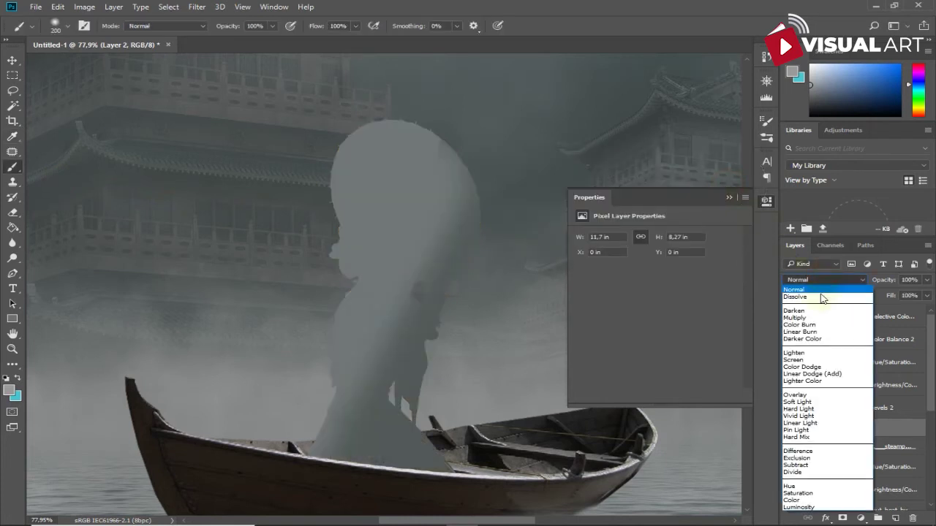
left_click(813, 395)
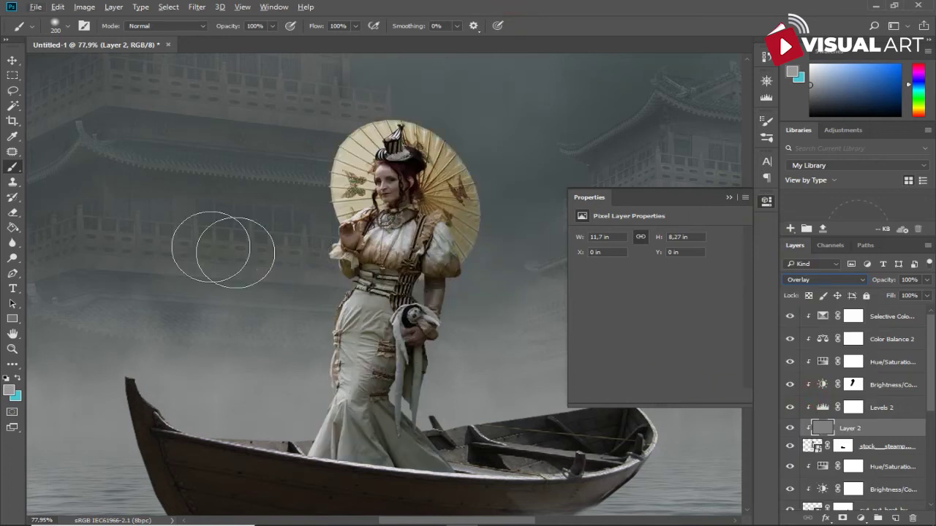
Dodge the woman's eyes with a smaller brush, undoing the second eye stroke.
left_click(12, 258)
scroll(315, 264, "up", 2)
scroll(314, 265, "up", 1)
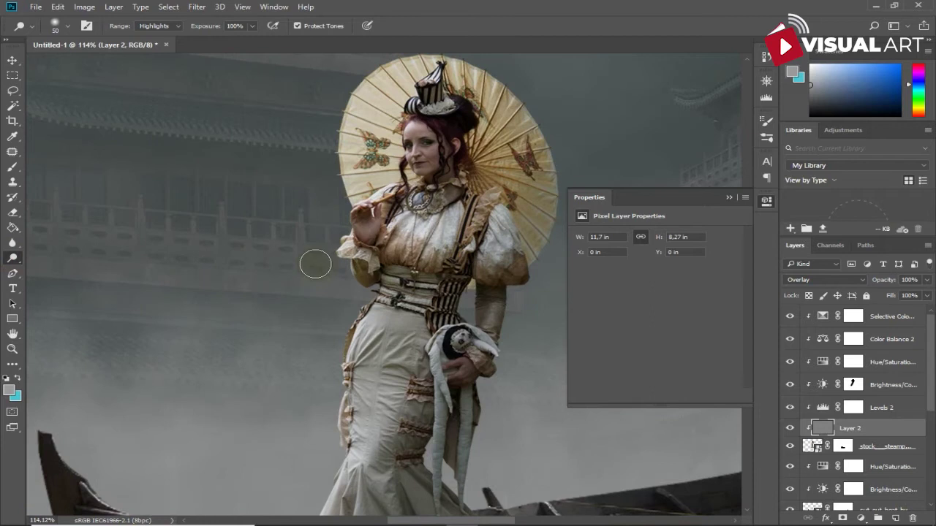
scroll(366, 131, "up", 1)
scroll(372, 165, "up", 1)
key("bracketleft")
key("bracketleft")
left_click(463, 114)
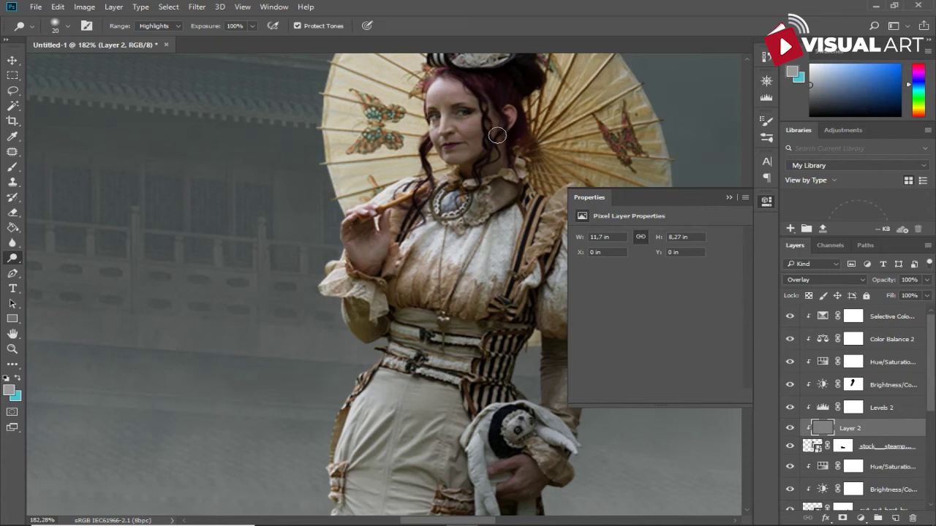
left_click(471, 115)
key("ctrl+z")
Switch to the Move tool and collapse the Properties panel.
scroll(494, 165, "down", 3)
scroll(505, 176, "down", 1)
scroll(504, 176, "down", 1)
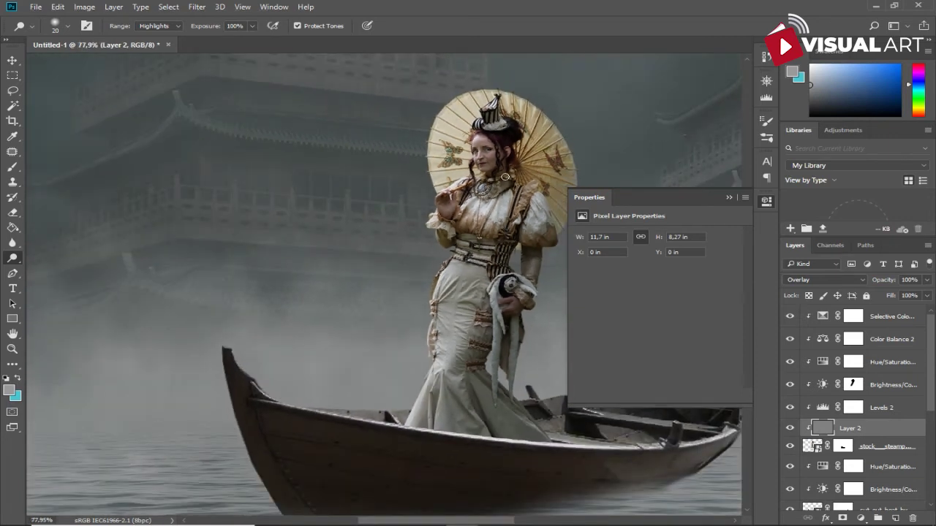
scroll(504, 177, "down", 1)
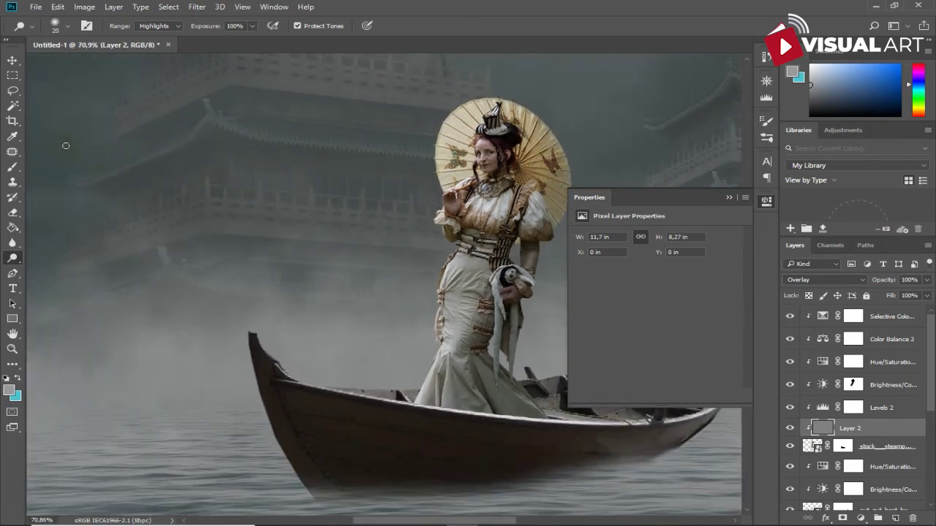
left_click(13, 59)
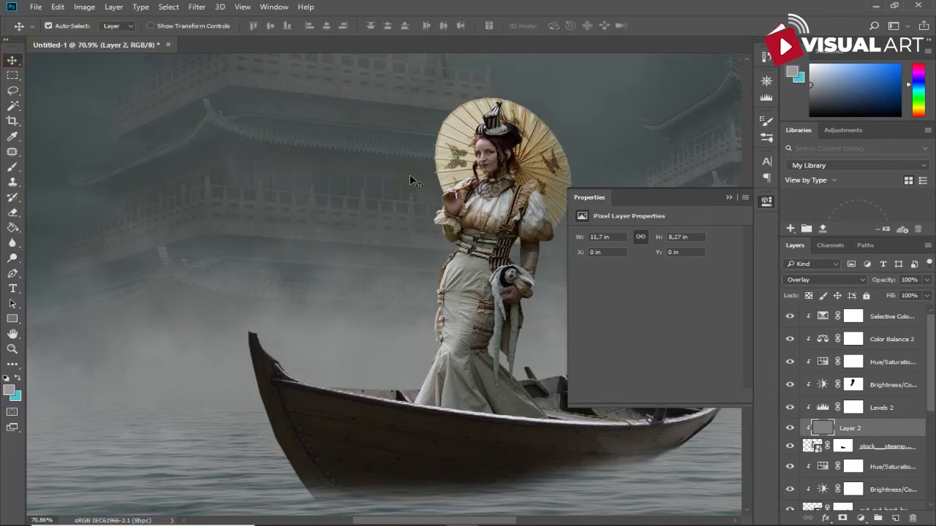
scroll(544, 248, "down", 1)
scroll(544, 263, "down", 2)
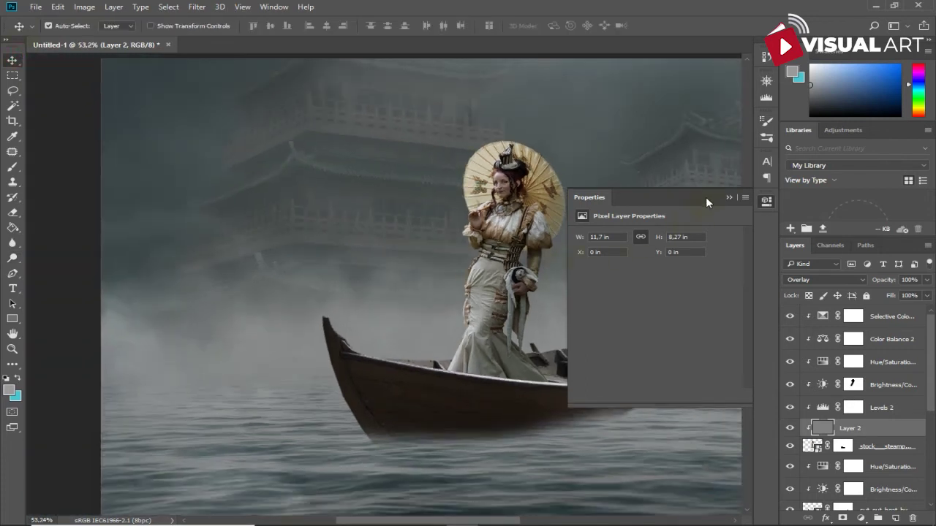
left_click(727, 197)
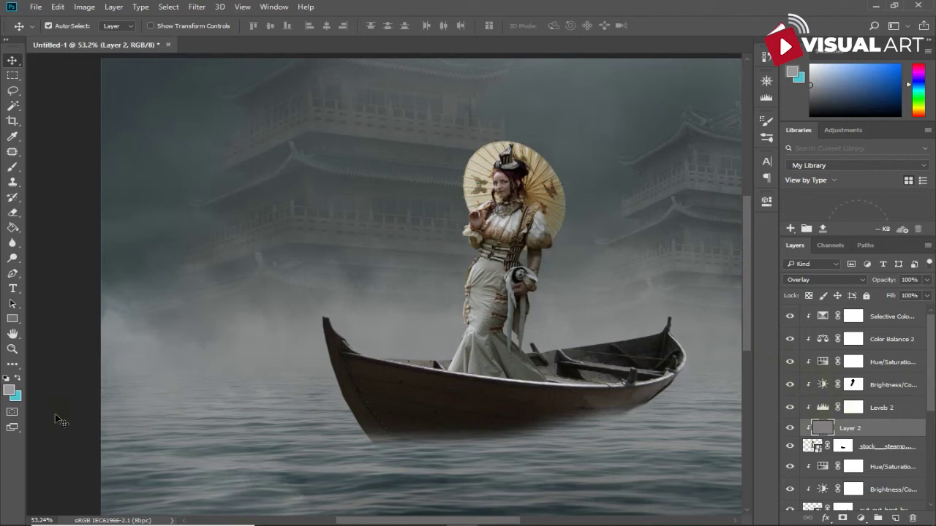
Burn the edge of the boat with a halved burn brush.
left_click(13, 258)
left_click(44, 268)
scroll(695, 345, "up", 3)
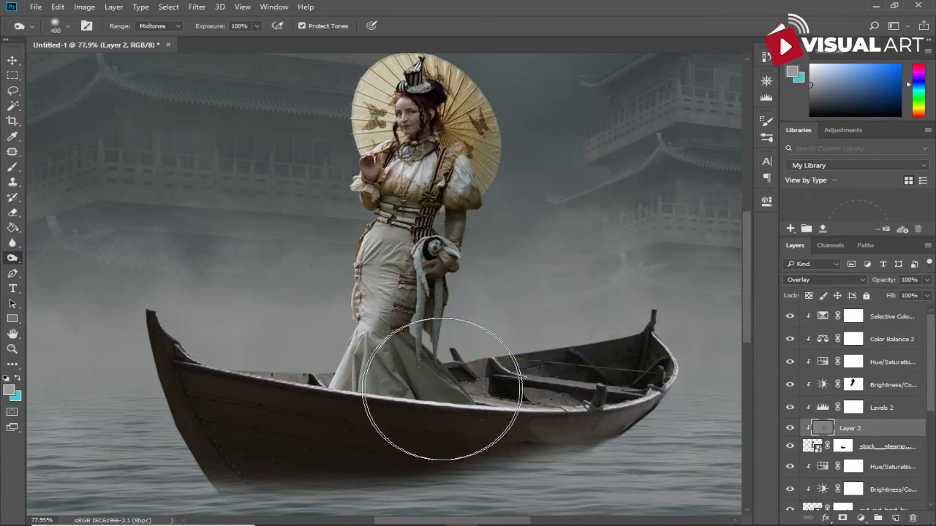
key("bracketleft")
key("bracketleft")
left_click(378, 407)
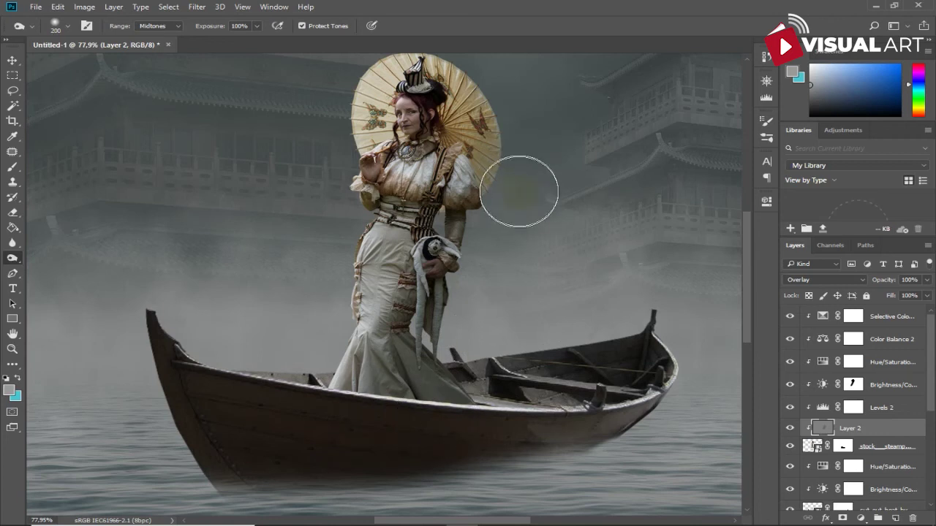
scroll(577, 324, "down", 2)
scroll(577, 324, "down", 2)
scroll(576, 324, "down", 2)
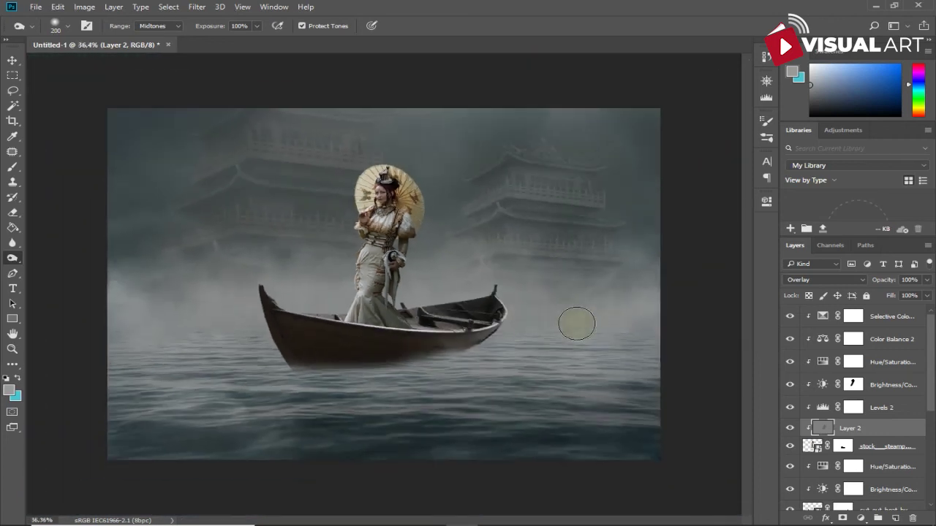
Group all of the woman's layers and name the group 'model'.
left_click(13, 60)
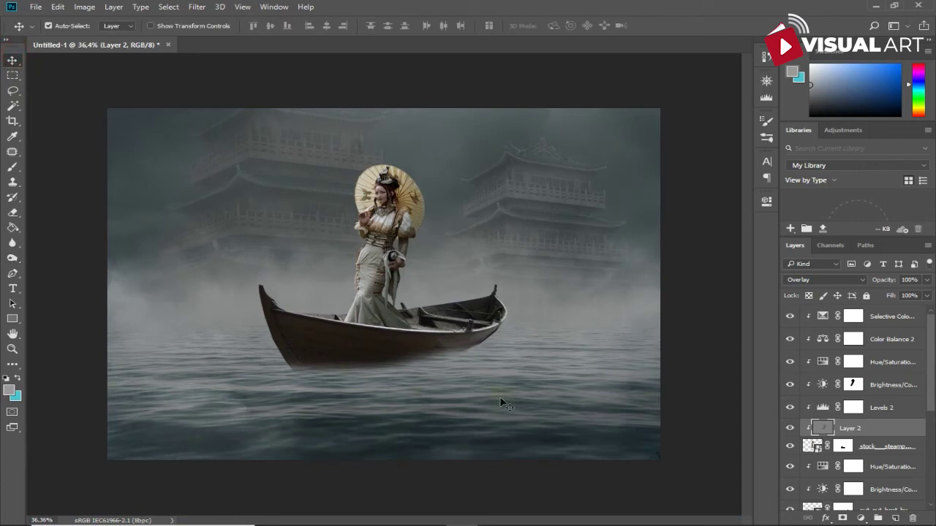
left_click(891, 447)
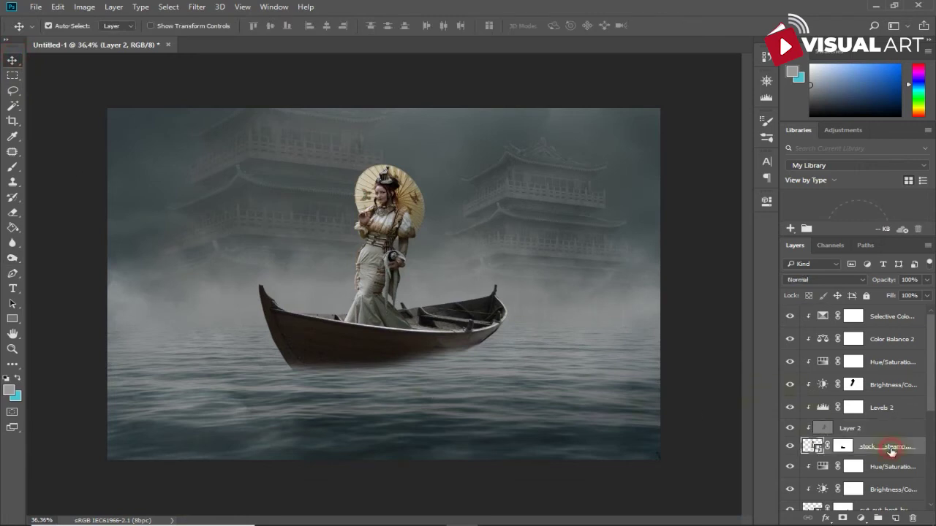
left_click(892, 316, "shift")
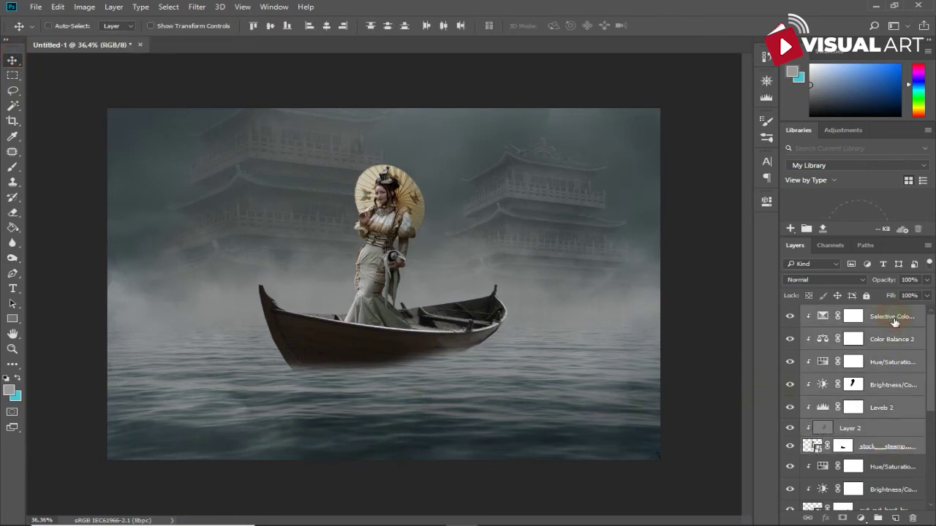
key("ctrl+g")
double_click(840, 312)
type("model")
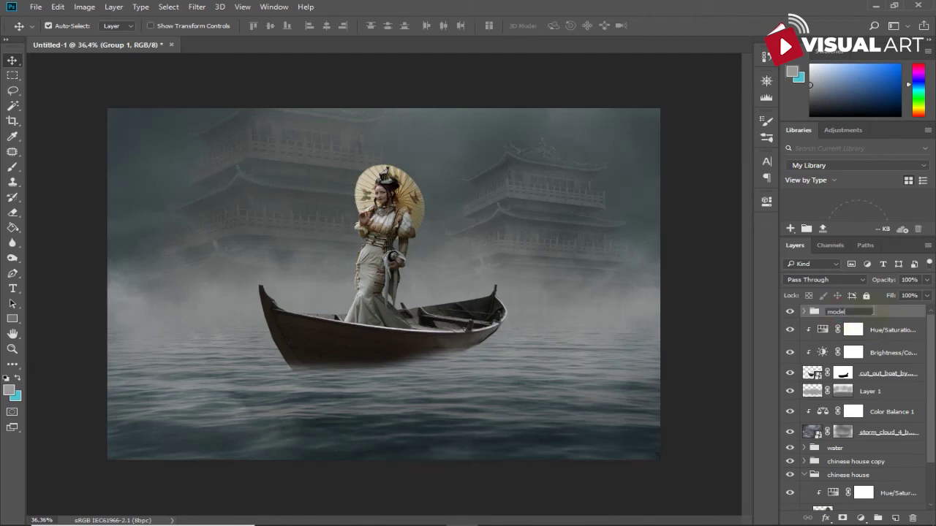
key("Return")
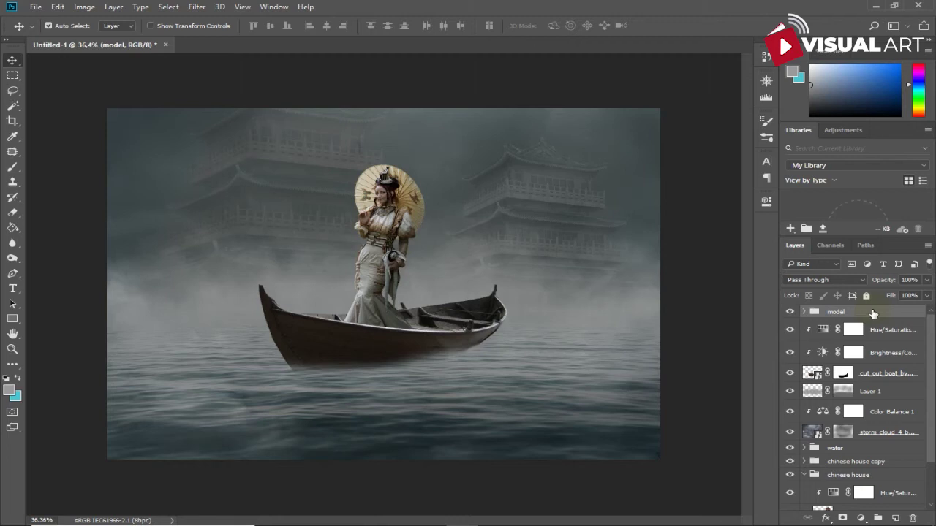
Group the boat's layers, including its Hue/Saturation adjustment, into a group named 'boat'.
left_click(876, 330)
left_click(879, 378, "shift")
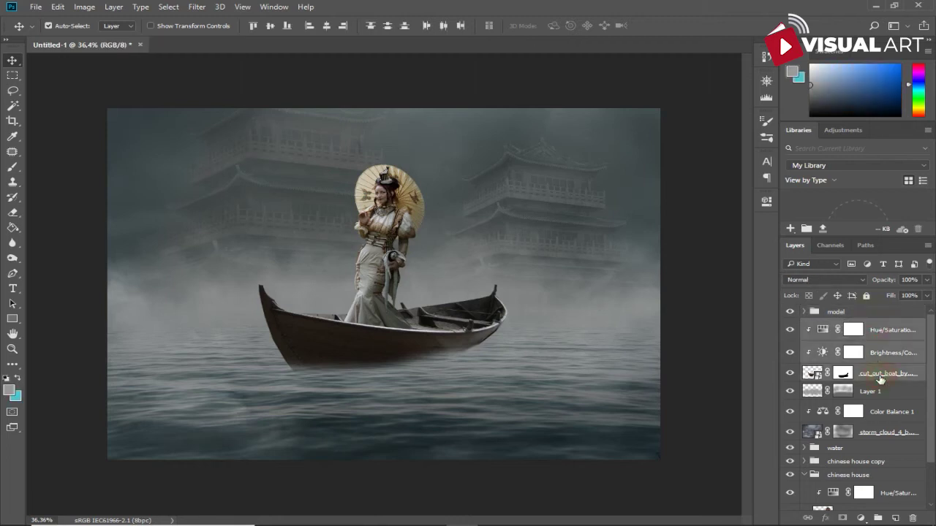
key("ctrl+g")
double_click(841, 325)
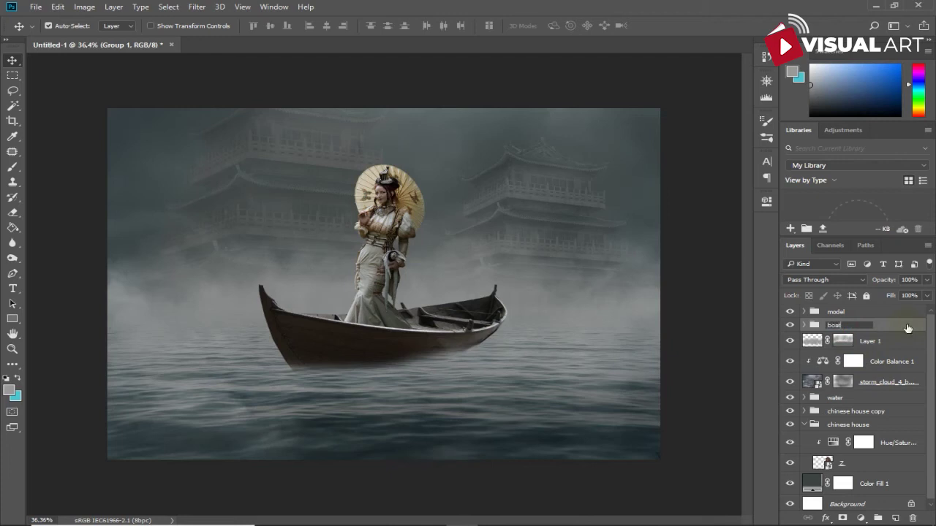
key("Return")
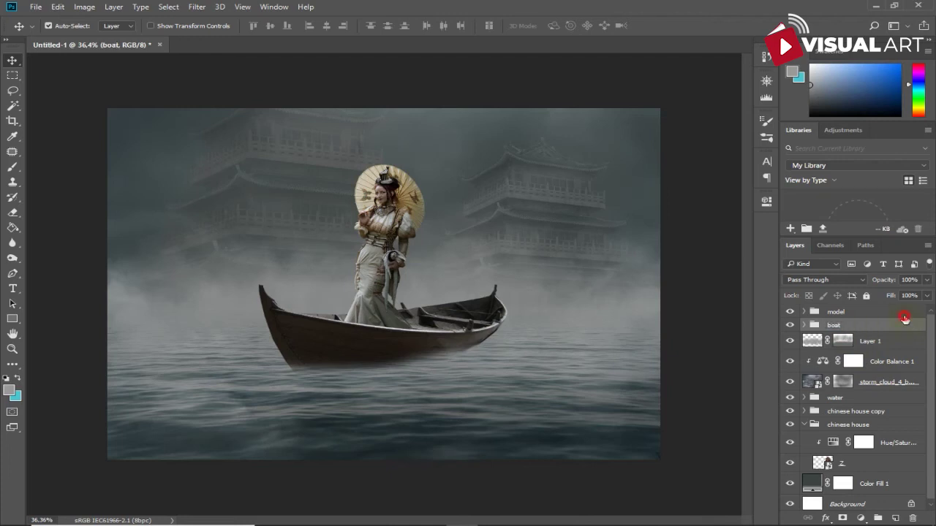
Move the model and boat groups slightly lower together.
left_click(905, 314, "ctrl")
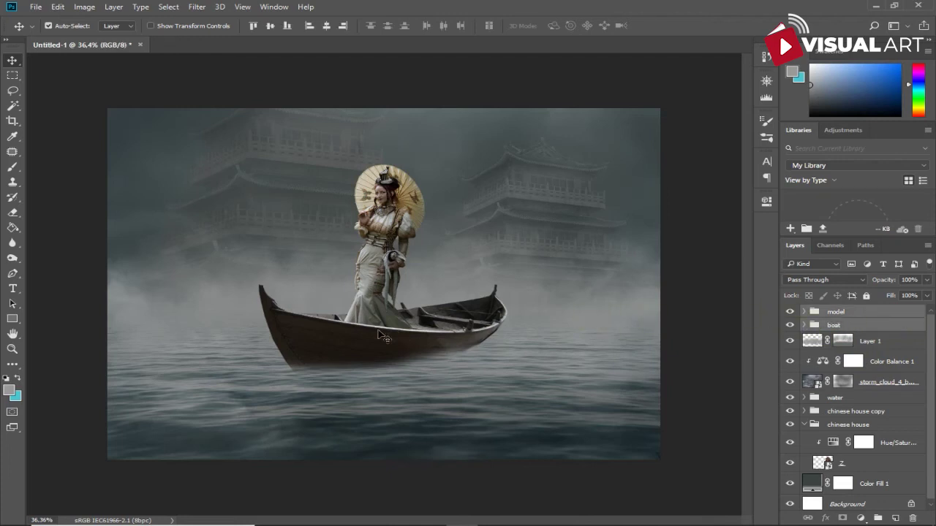
left_click_drag(382, 336, 383, 344)
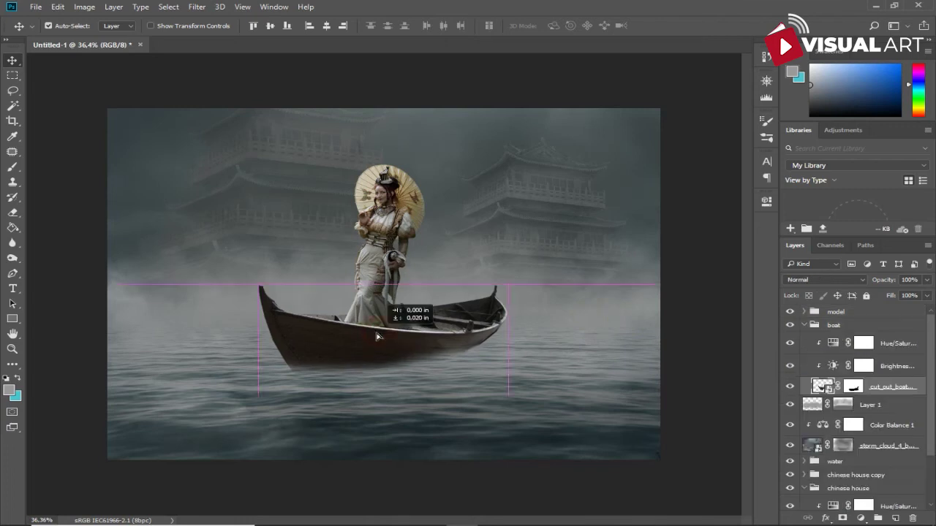
key("ctrl+z")
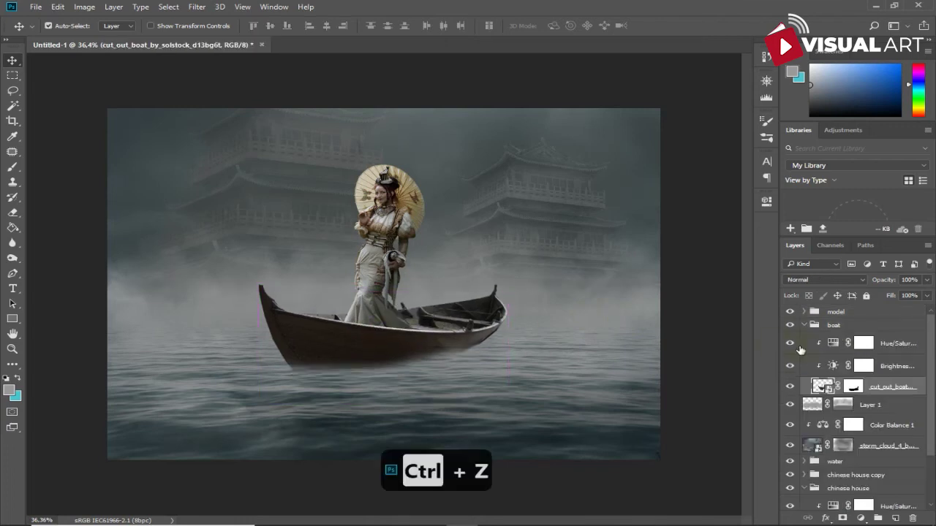
left_click(807, 326)
left_click(850, 312, "ctrl")
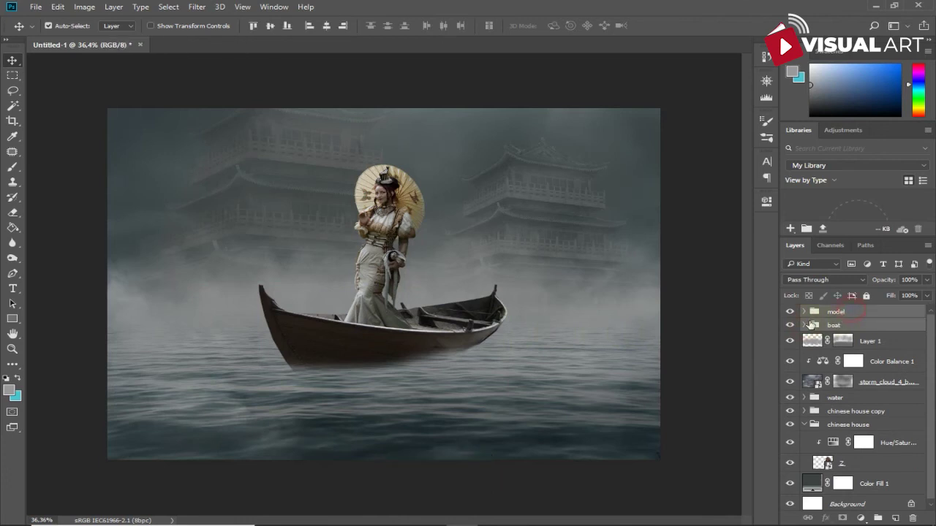
left_click_drag(377, 327, 378, 332)
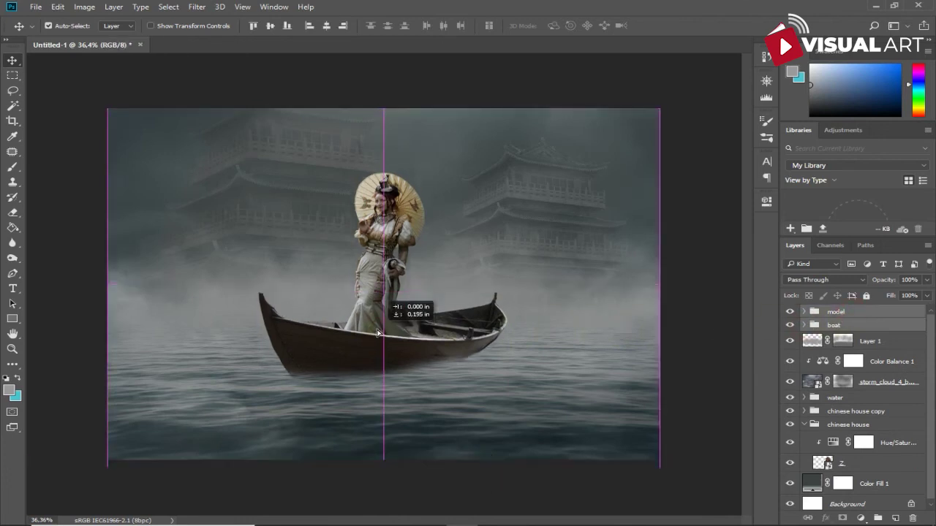
left_click_drag(378, 333, 378, 333)
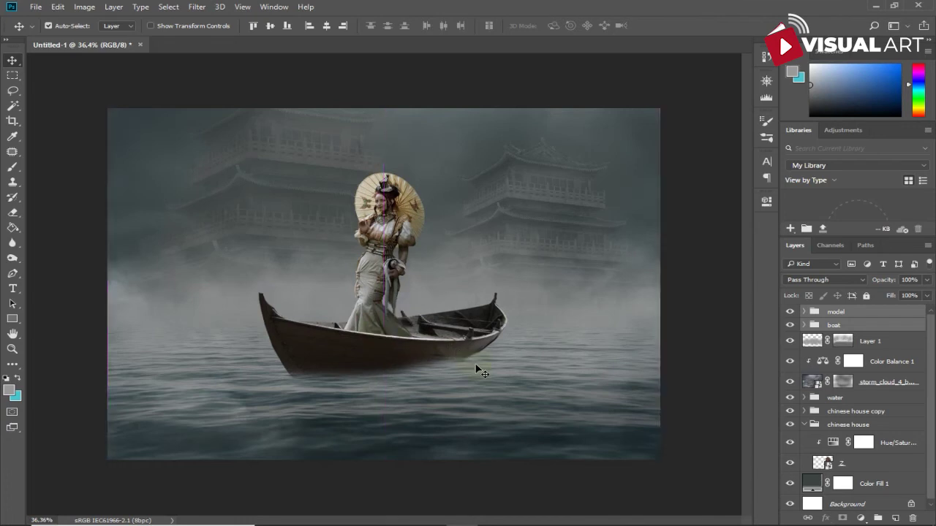
Add an empty layer above the model group and set the foreground colour to dark grey #2e3232.
left_click(896, 315)
left_click(895, 518)
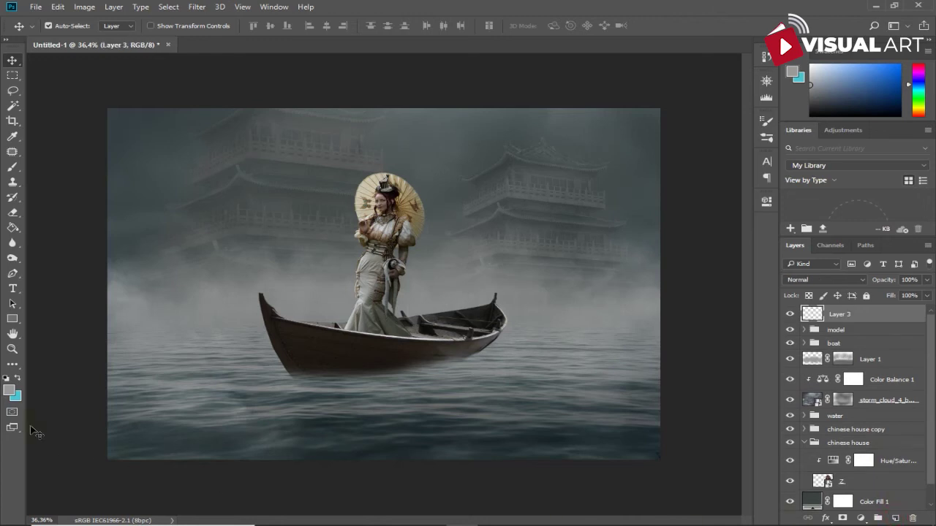
left_click(10, 392)
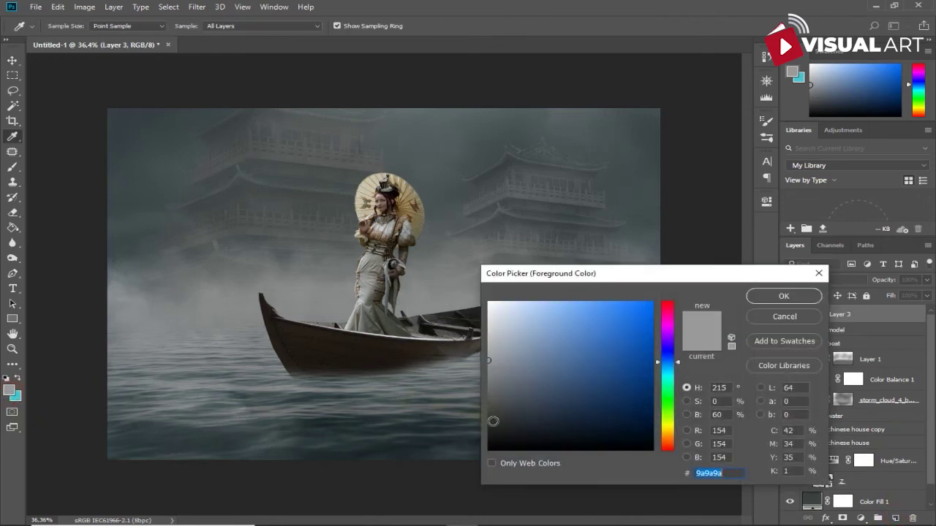
left_click(493, 421)
left_click(399, 411)
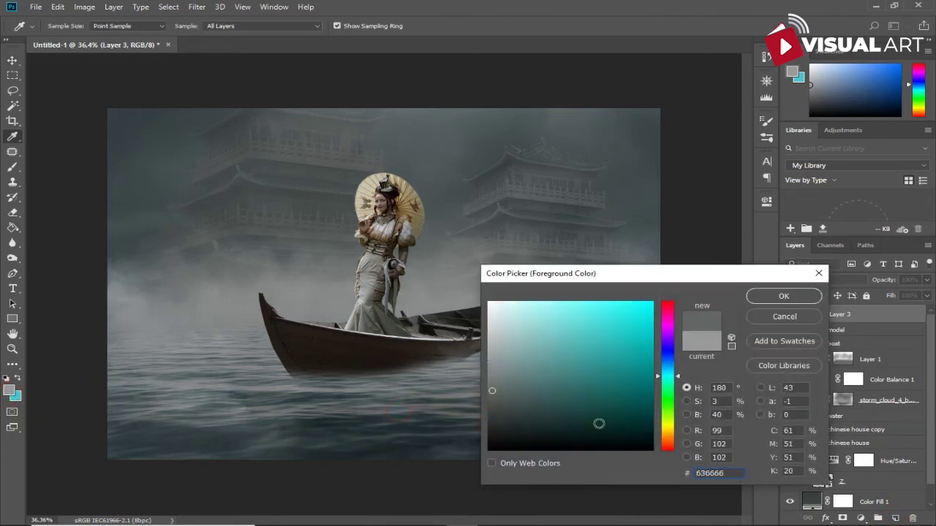
left_click(495, 427)
left_click_drag(495, 427, 501, 421)
left_click(781, 297)
key("v")
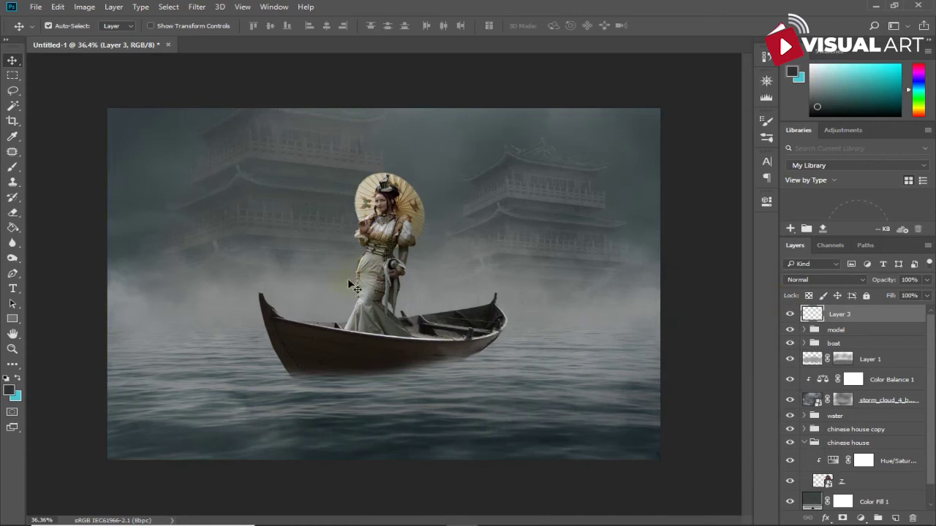
Choose the pbbymef1 fog brush and shrink it to 1900 px.
left_click(12, 167)
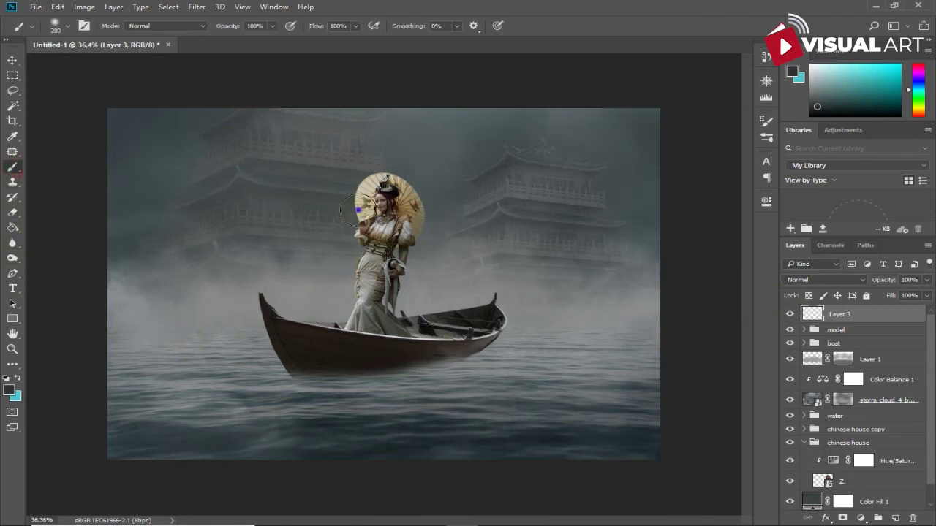
right_click(362, 216)
left_click(434, 320)
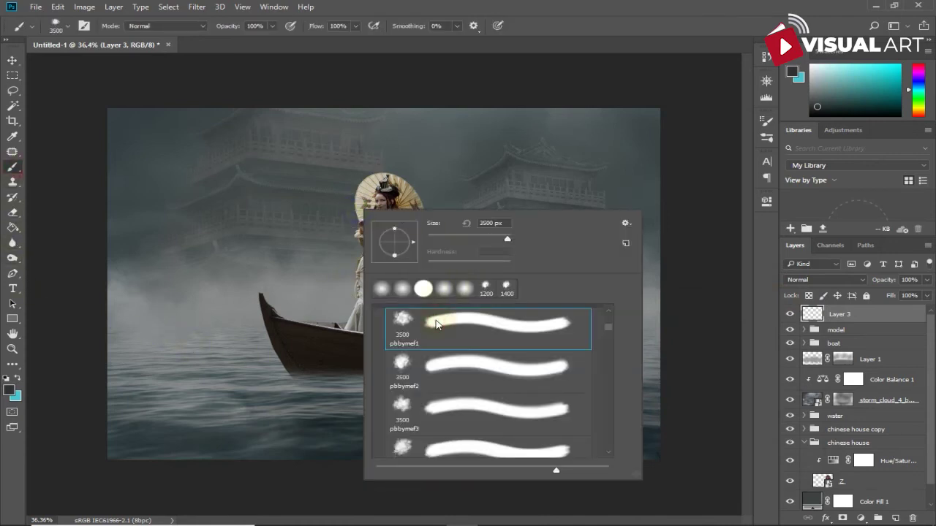
key("Return")
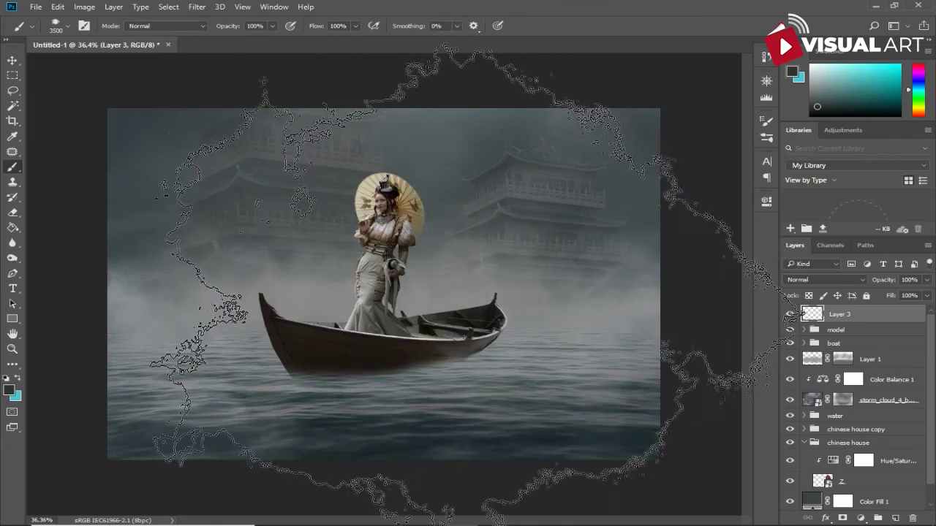
key("bracketleft")
key("bracketleft")
key("bracketleft")
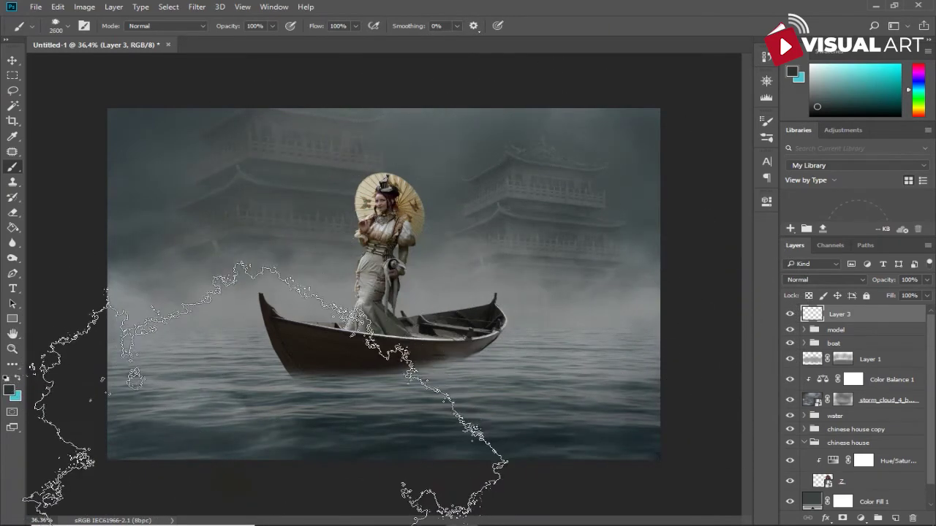
key("bracketleft")
key("bracketleft")
key("bracketleft")
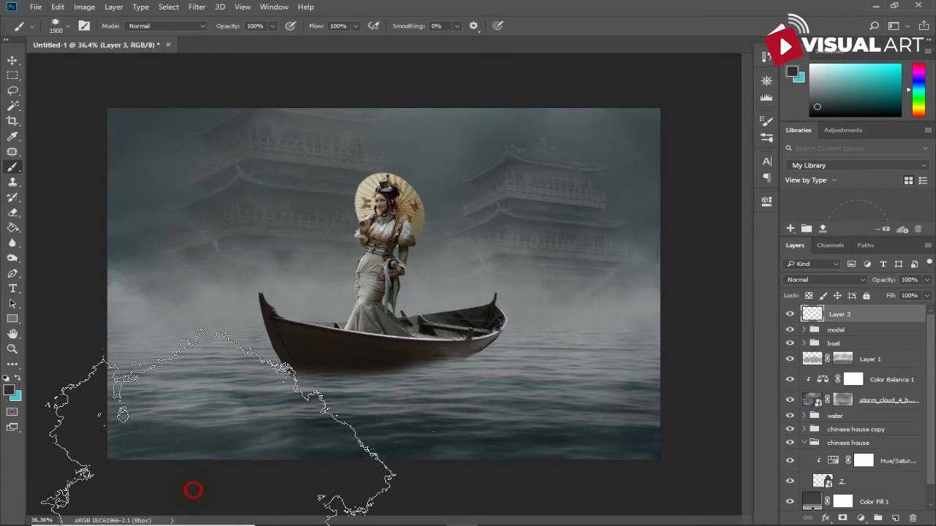
Paint fog on the lower-left water and below the boat, then set layer opacity to 78%.
left_click(193, 489)
key("bracketleft")
key("bracketleft")
left_click(390, 432)
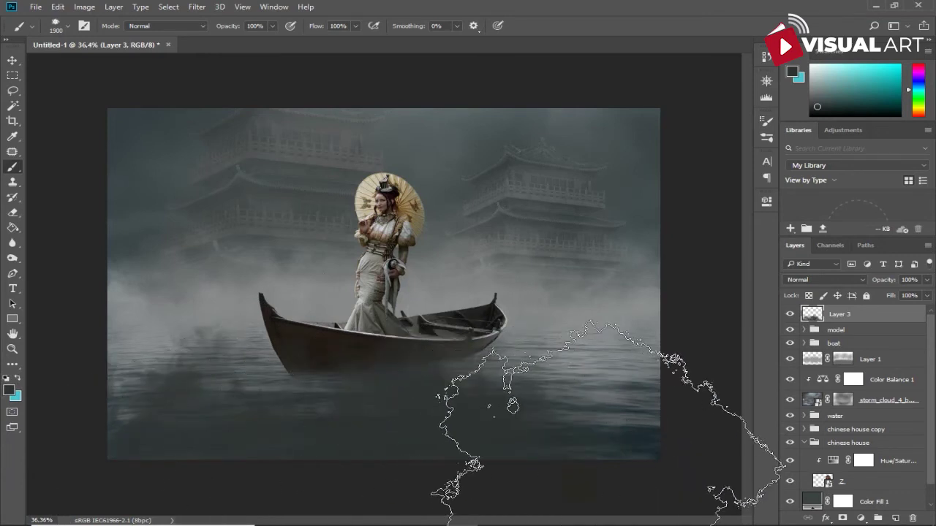
key("bracketleft")
key("bracketleft")
key("bracketleft")
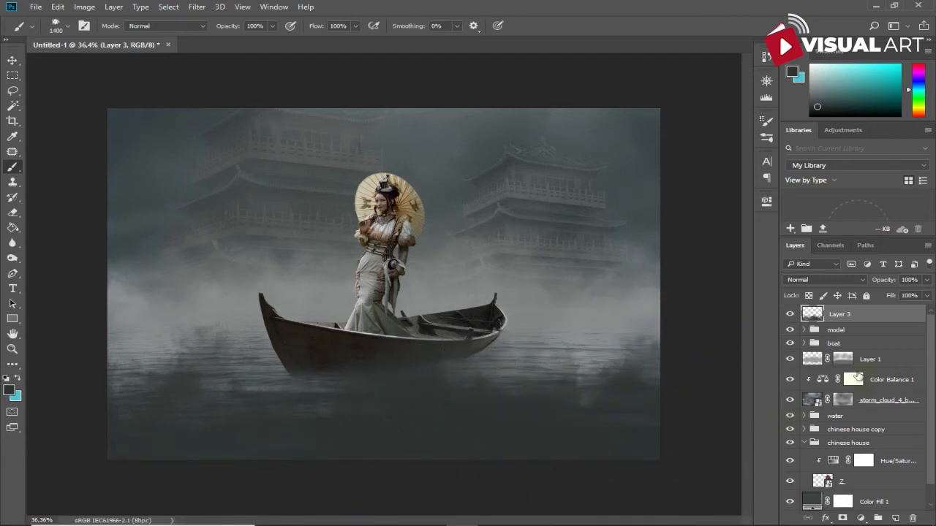
left_click_drag(888, 281, 878, 282)
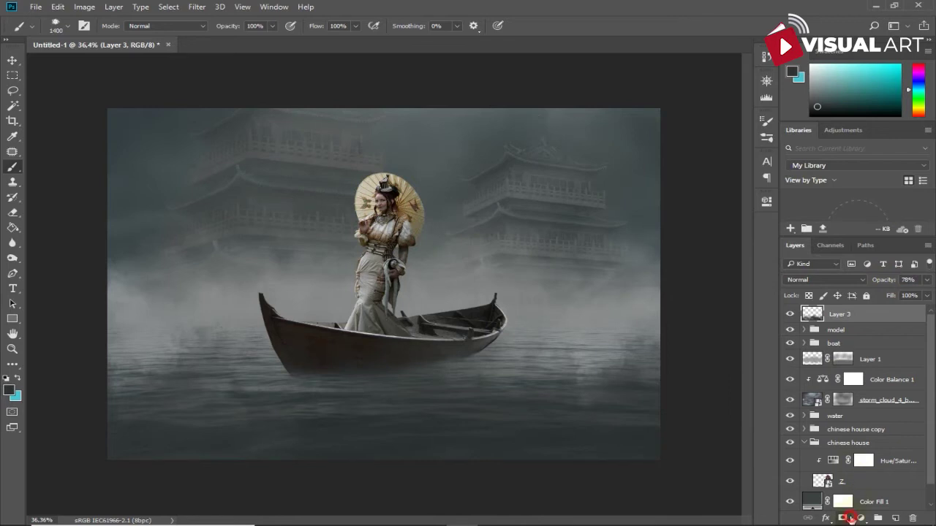
Mask Layer 3 and brush the mask at 54% opacity to thin the fog around the boat.
left_click(848, 518)
left_click_drag(229, 26, 206, 29)
mouse_move(88, 300)
left_mouse_down()
mouse_move(253, 316)
mouse_move(425, 372)
mouse_move(575, 363)
left_mouse_up()
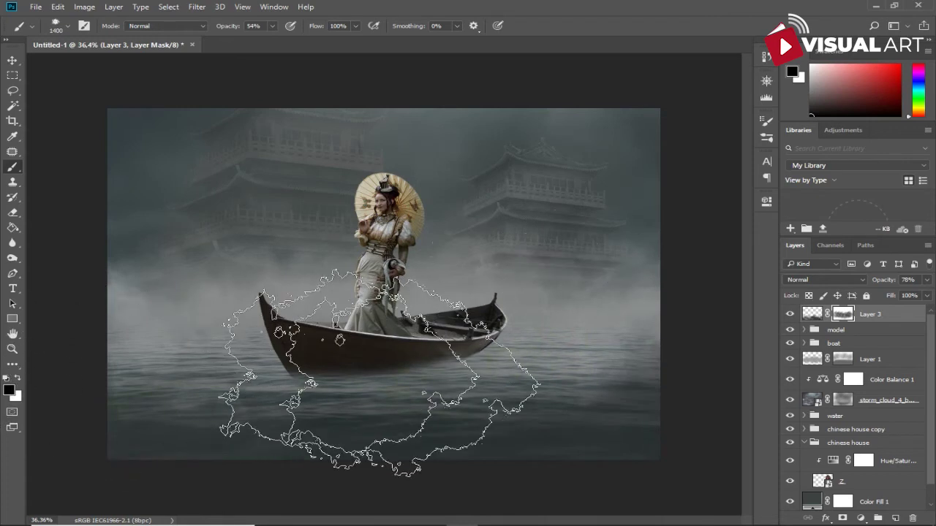
scroll(882, 448, "down", 1)
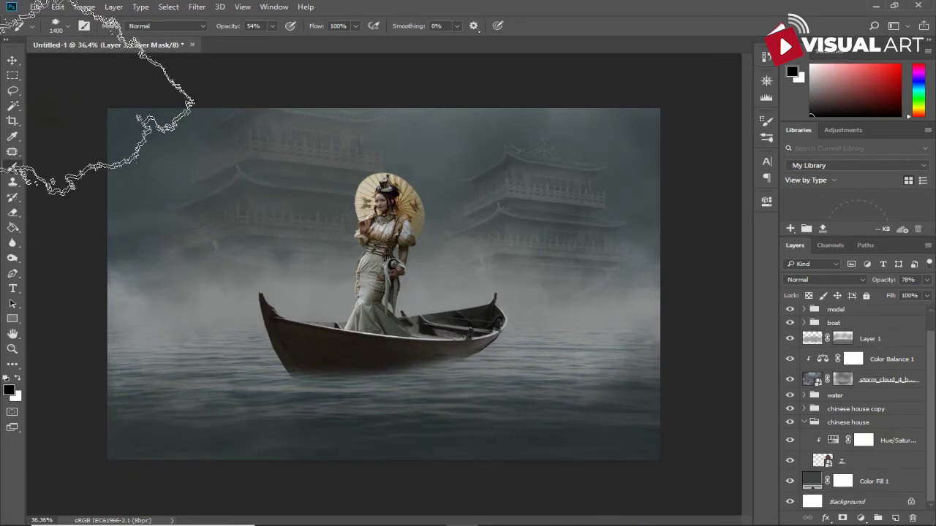
left_click(13, 60)
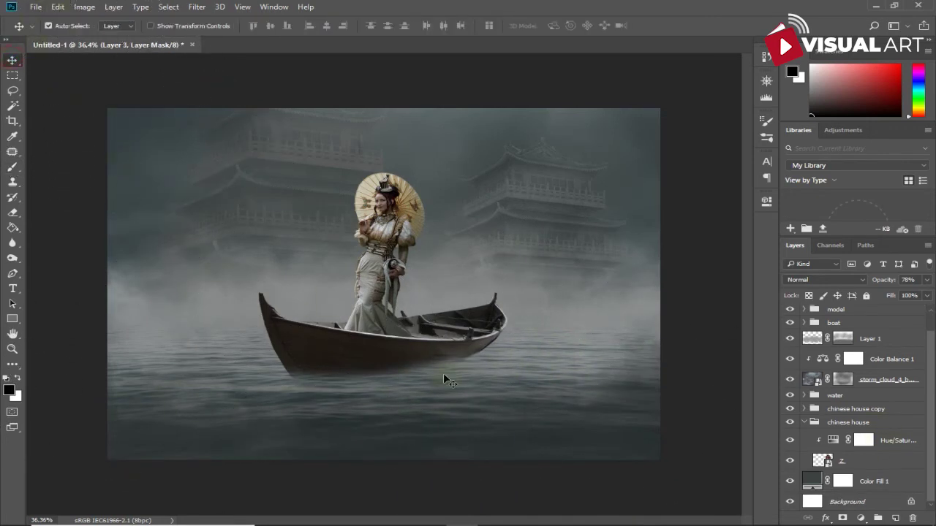
Add a Levels adjustment clipped above the water group's Levels 1, with output white lowered to 210.
left_click(834, 398)
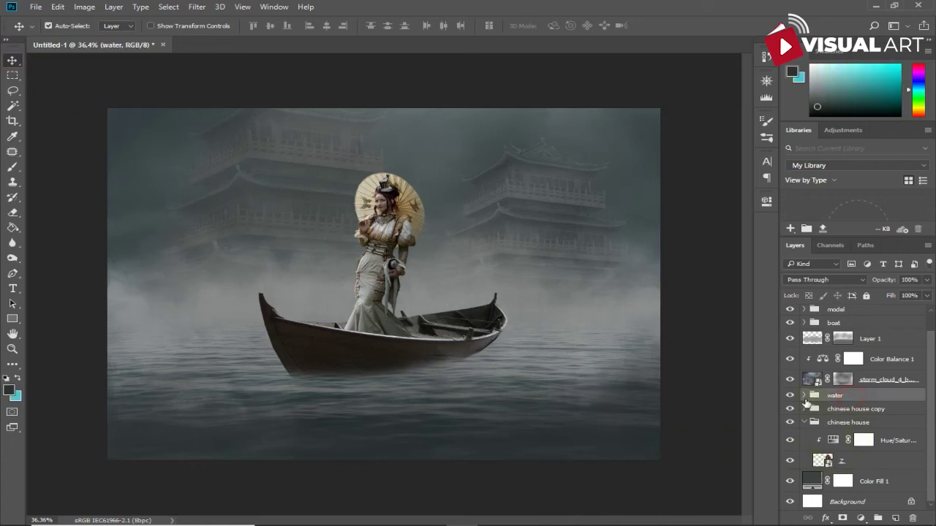
left_click(804, 396)
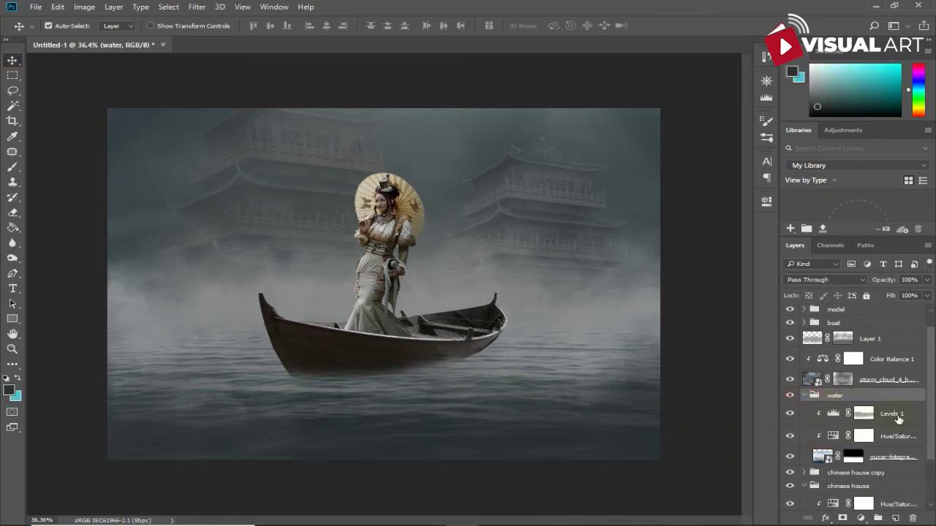
left_click(897, 419)
left_click(860, 517)
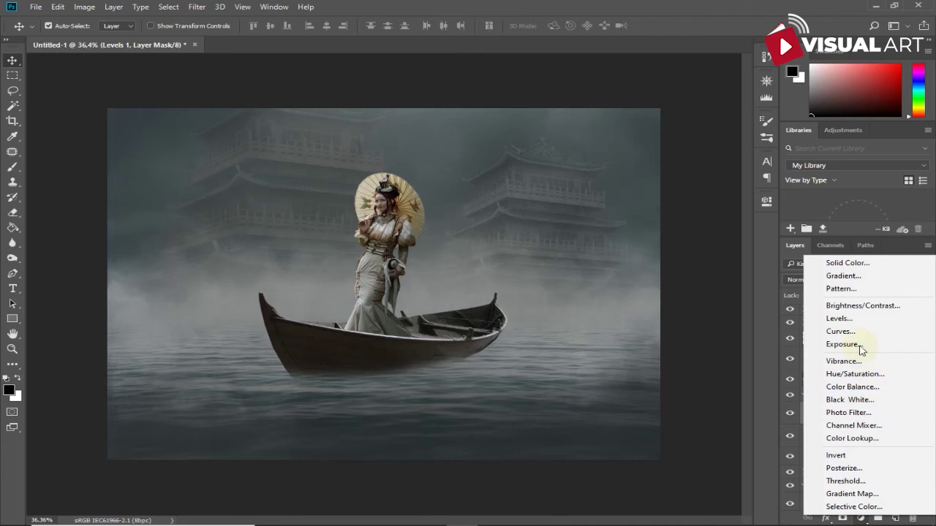
left_click(860, 320)
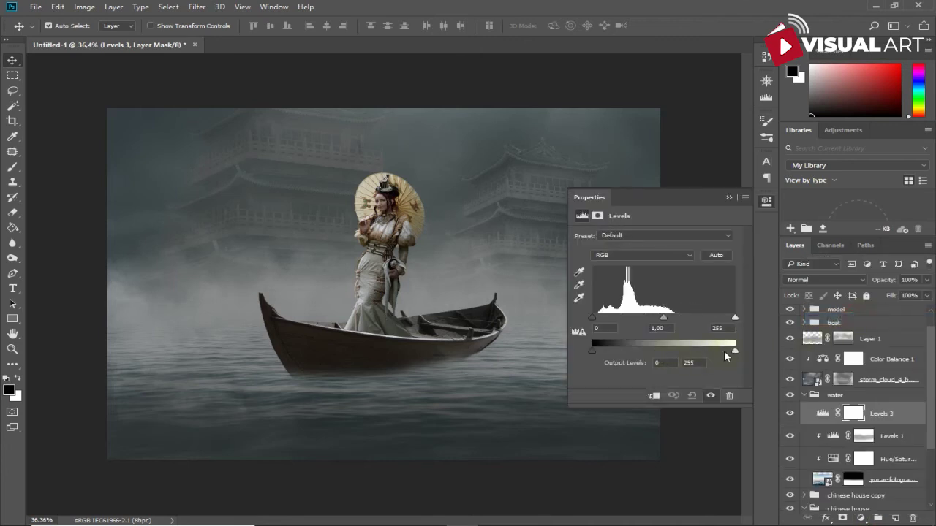
left_click_drag(724, 353, 645, 356)
left_click(653, 395)
left_click(727, 198)
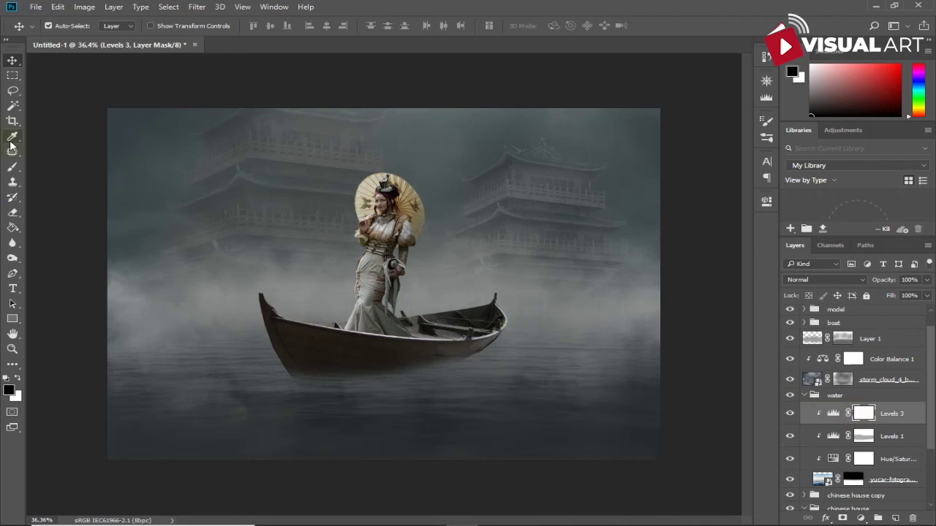
Paint Levels 3's mask with a soft 600 px brush at 100%, keeping the horizon band light.
left_click(13, 166)
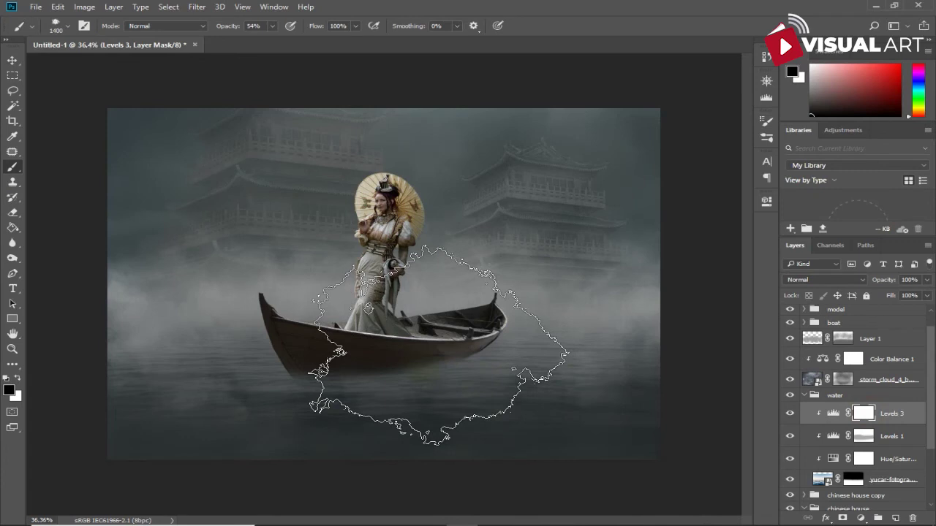
right_click(367, 258)
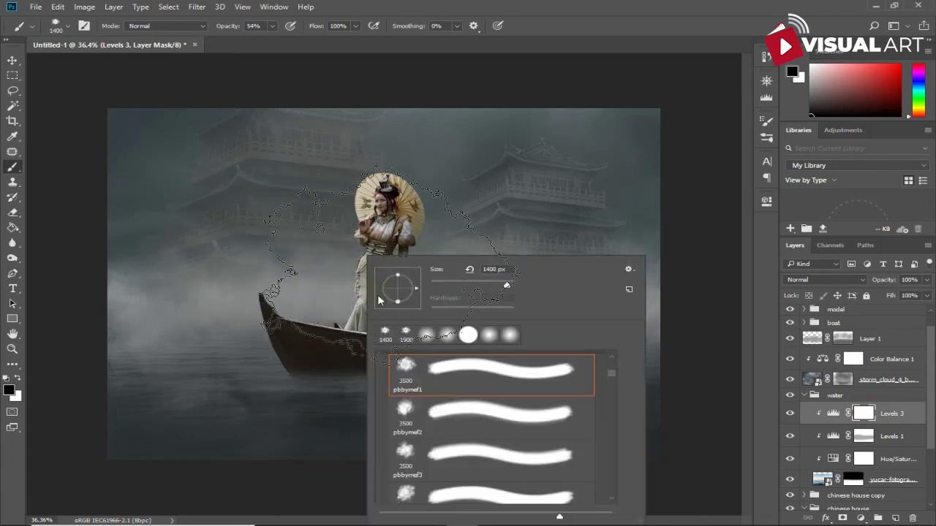
left_click(425, 341)
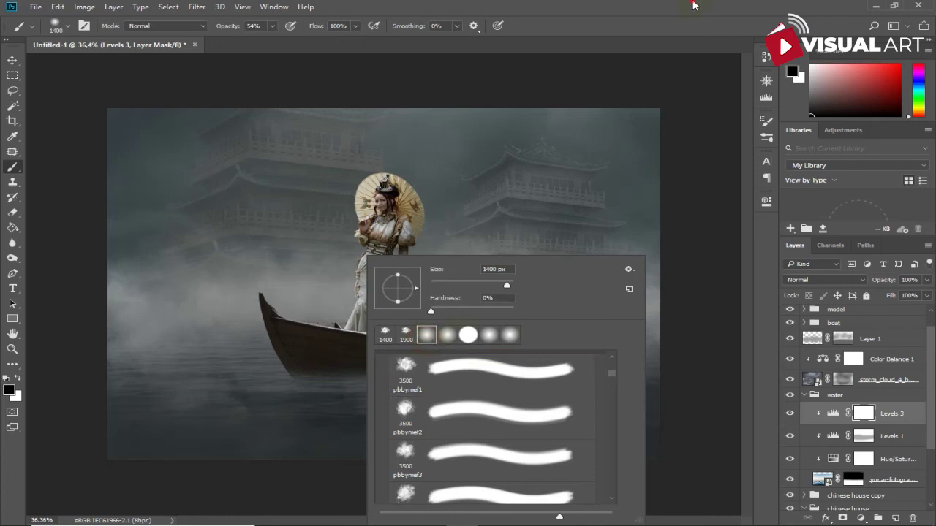
left_click(693, 5)
left_click_drag(227, 25, 419, 44)
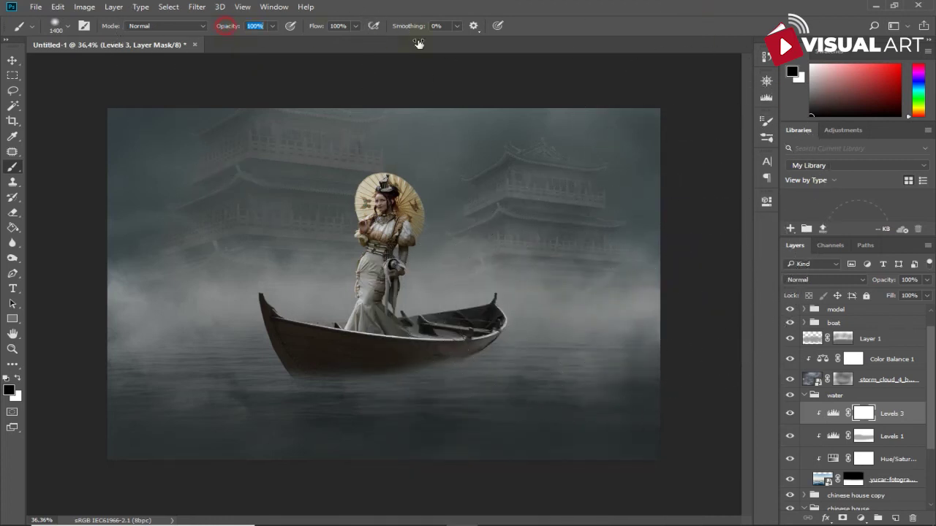
key("[")
key("[")
key("[")
key("[")
key("[")
key("[")
mouse_move(166, 320)
left_mouse_down()
mouse_move(463, 292)
mouse_move(656, 296)
mouse_move(305, 304)
mouse_move(115, 261)
left_mouse_up()
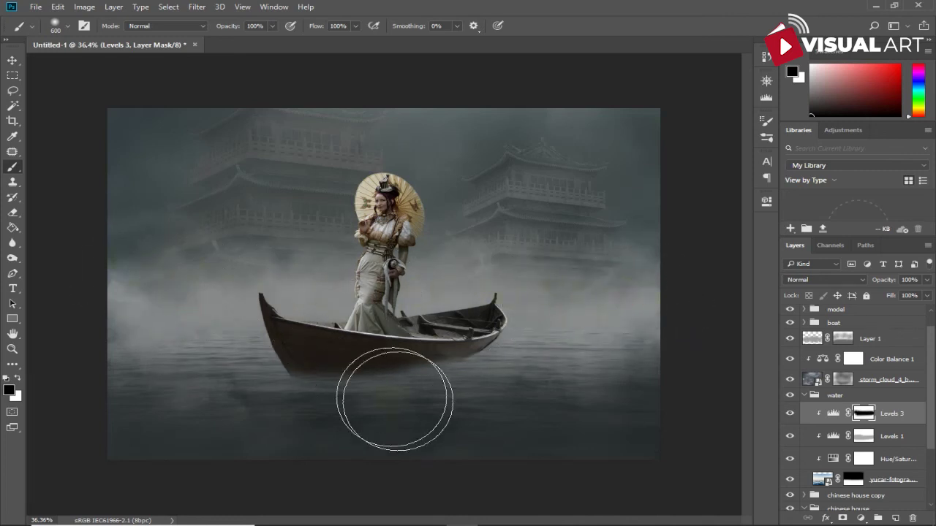
left_click(18, 378)
mouse_move(334, 415)
left_mouse_down()
mouse_move(449, 413)
mouse_move(380, 408)
mouse_move(501, 424)
mouse_move(282, 414)
mouse_move(219, 439)
mouse_move(592, 413)
mouse_move(644, 434)
mouse_move(256, 443)
left_mouse_up()
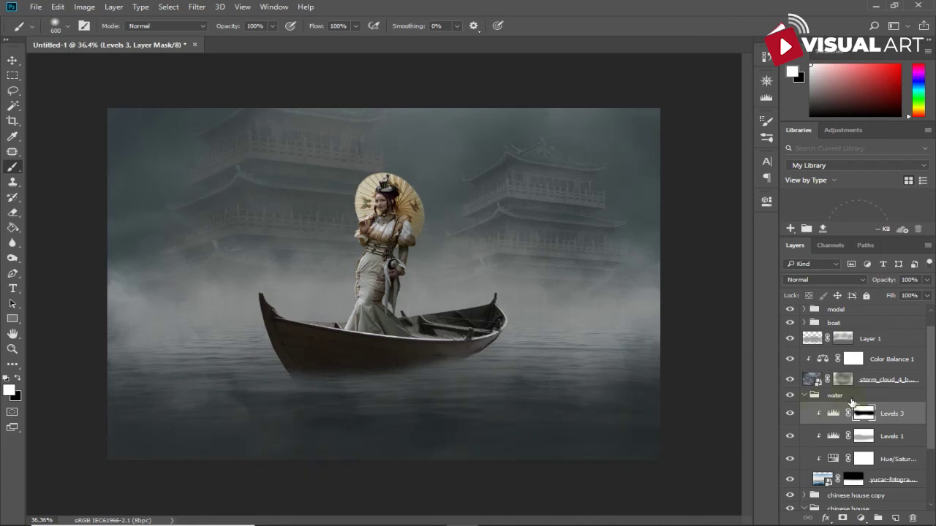
left_click(845, 314)
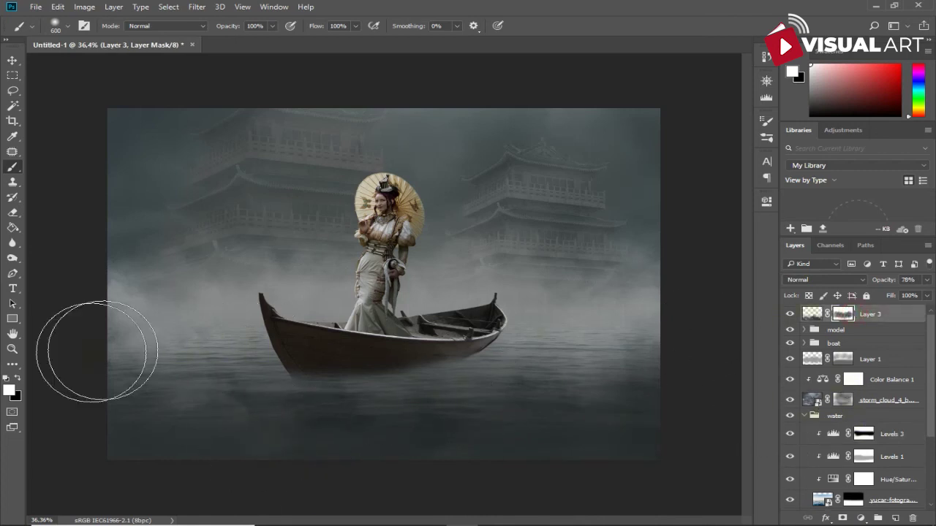
Fade Layer 3's fog with black at 22% brush opacity over the water below the boat.
left_click(17, 378)
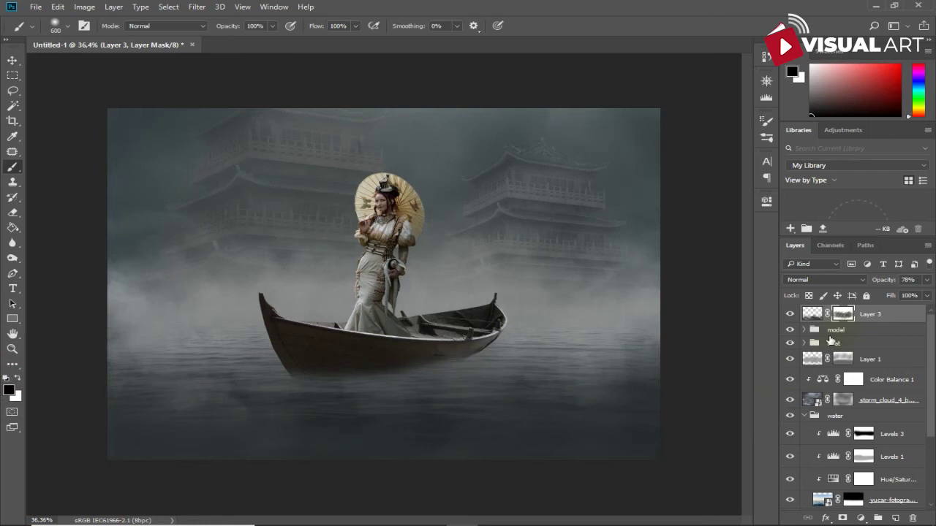
key("3")
key("4")
key("2")
key("2")
mouse_move(635, 340)
left_mouse_down()
mouse_move(591, 364)
mouse_move(606, 376)
left_mouse_up()
left_click(172, 374)
mouse_move(171, 373)
left_mouse_down()
mouse_move(151, 386)
mouse_move(501, 376)
mouse_move(434, 382)
mouse_move(297, 356)
left_mouse_up()
Toggle Layer 3, the storm cloud layer and Levels 3 on and off to compare the water.
left_click(791, 313)
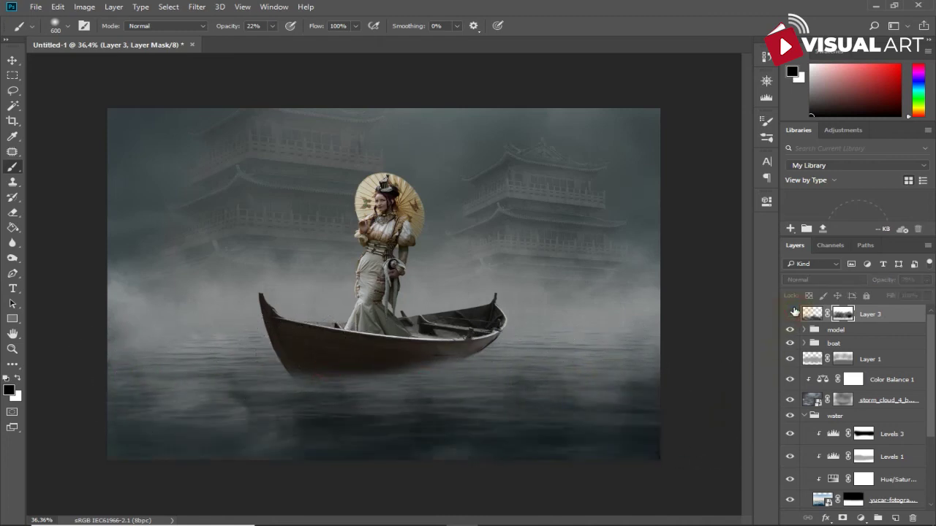
left_click(791, 313)
left_click(793, 313)
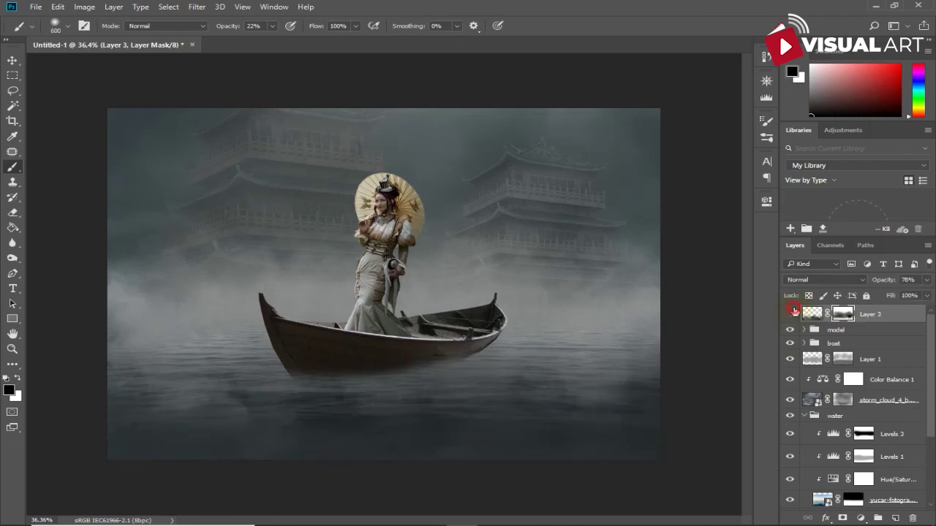
left_click(794, 310)
left_click(791, 401)
scroll(805, 420, "down", 3)
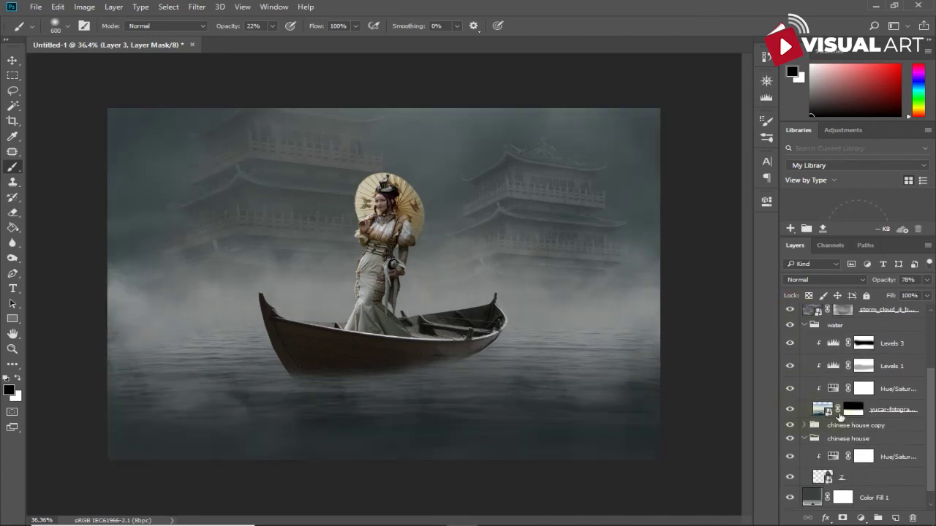
scroll(840, 417, "up", 1)
left_click(790, 361)
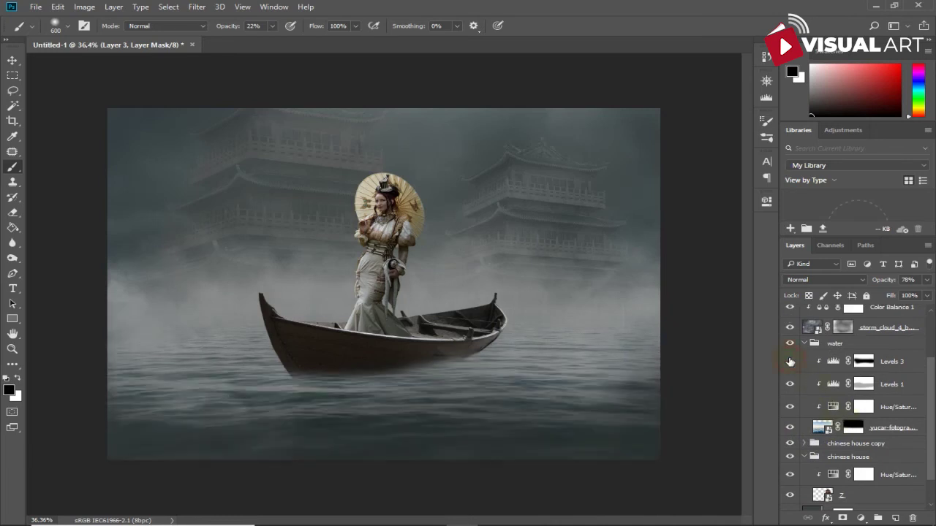
Target Levels 3's mask with white at full opacity, then compare Levels 1 and the water photo on and off.
left_click(862, 361)
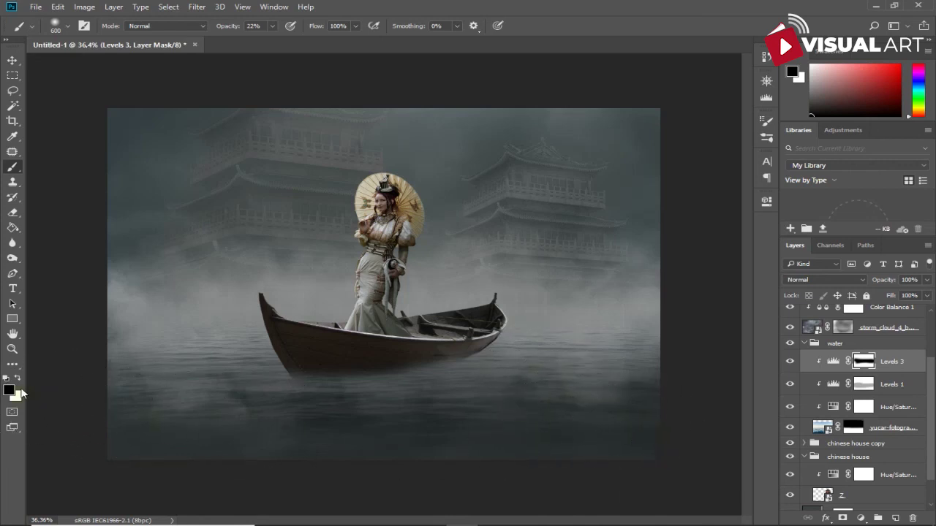
left_click(18, 378)
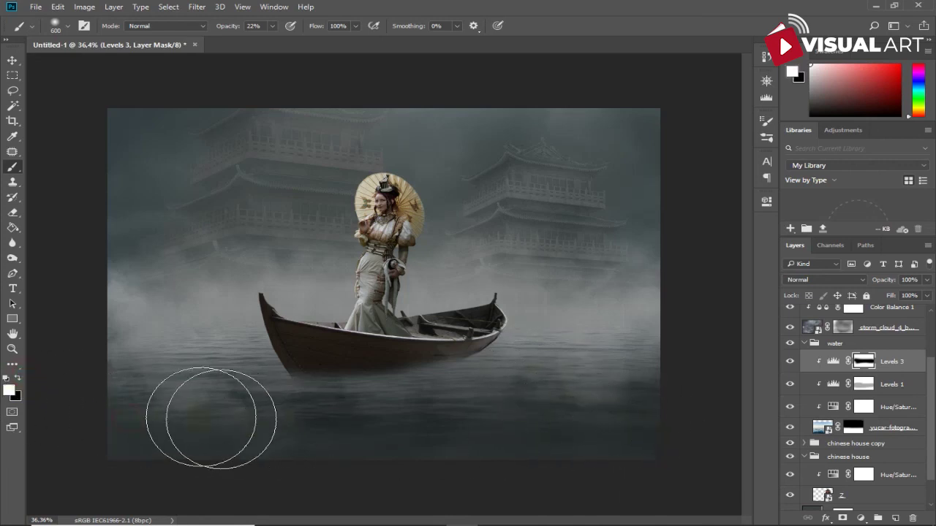
left_click_drag(232, 31, 248, 28)
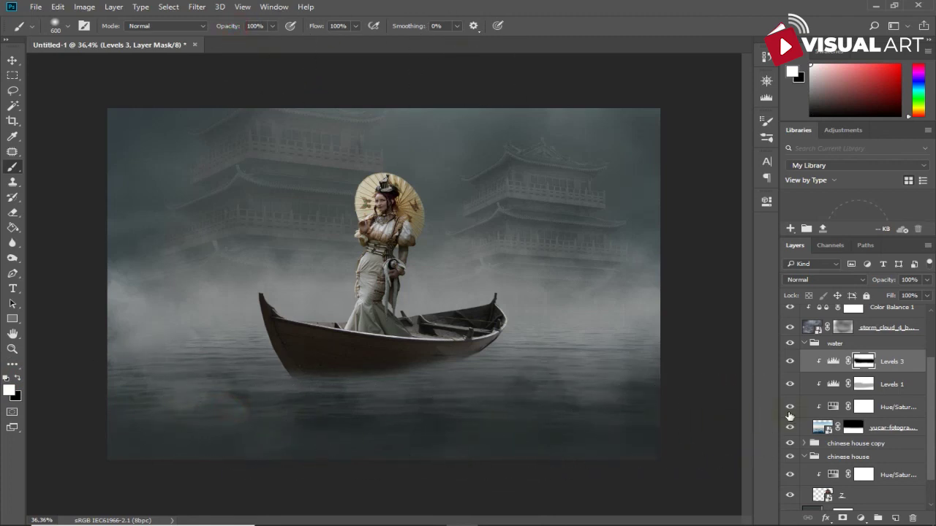
left_click(788, 385)
left_click(787, 386)
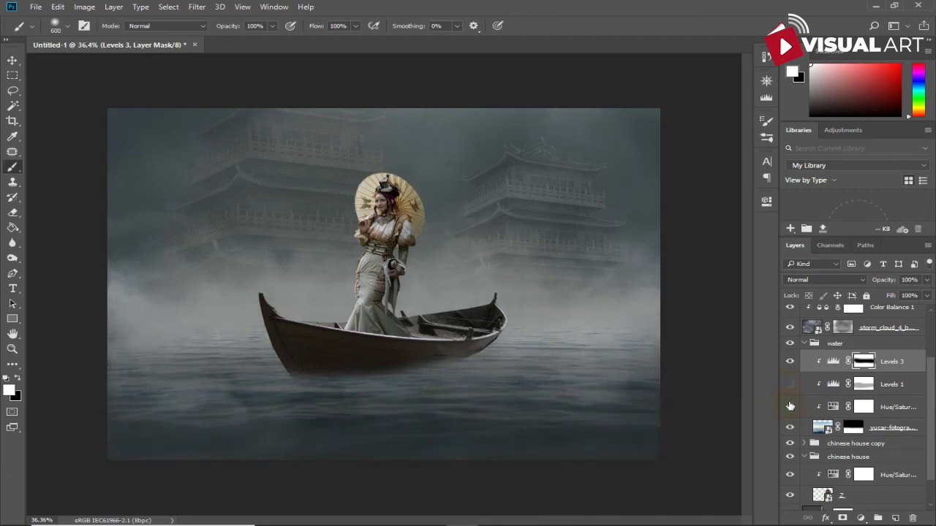
left_click(790, 385)
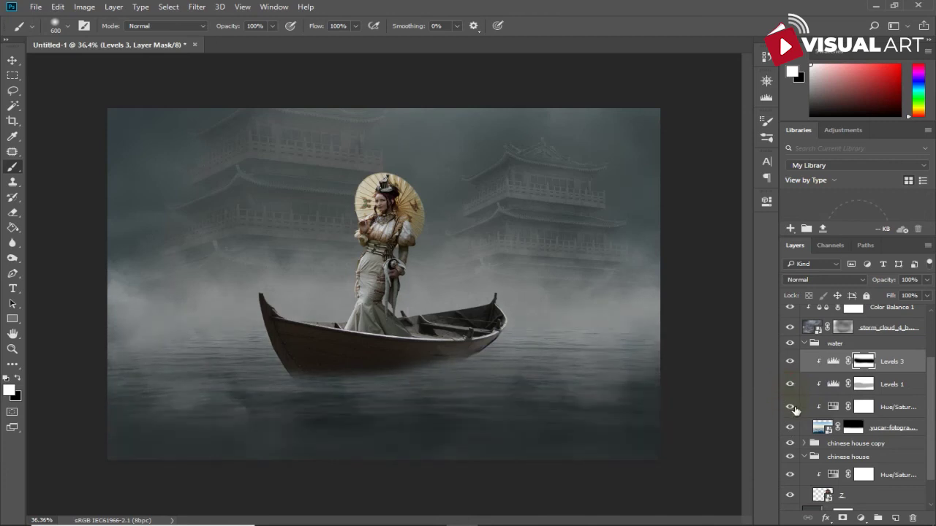
left_click(789, 428)
left_click(789, 428)
scroll(822, 382, "up", 3)
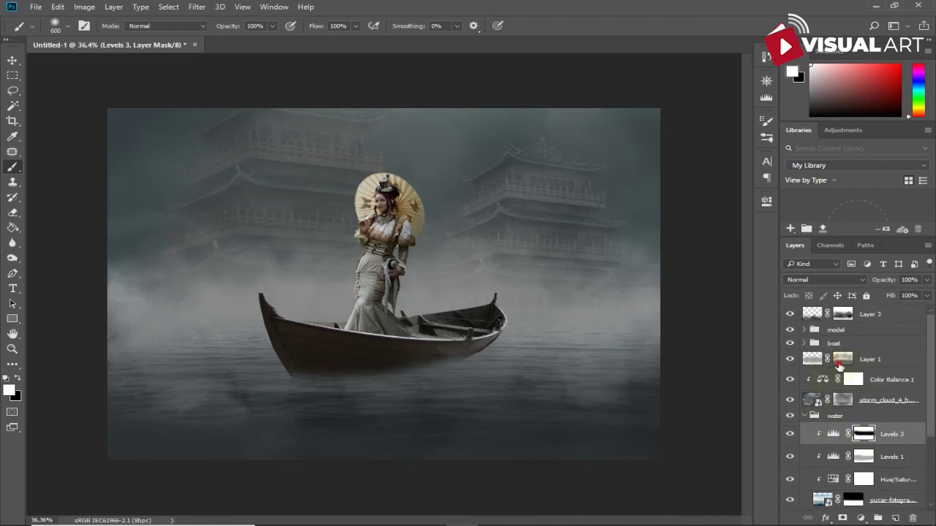
Brush black on Layer 1's mask over the water right of the boat and at lower left.
left_click(839, 365)
left_click(789, 359)
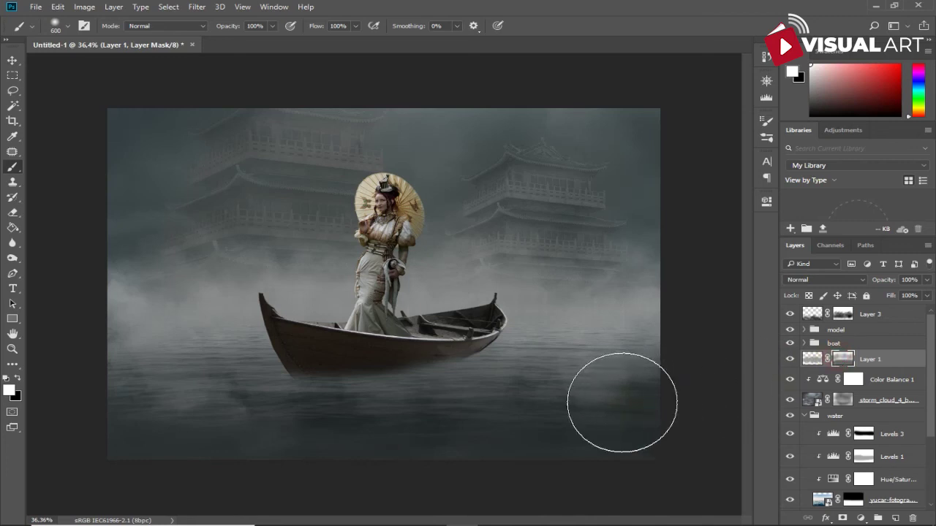
left_click(622, 403)
key("ctrl+z")
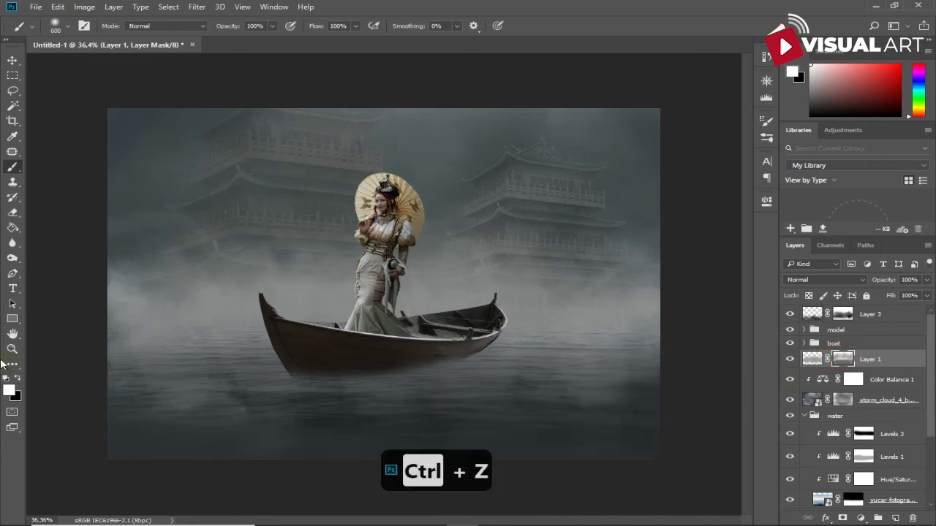
left_click(15, 379)
left_click_drag(541, 401, 621, 390)
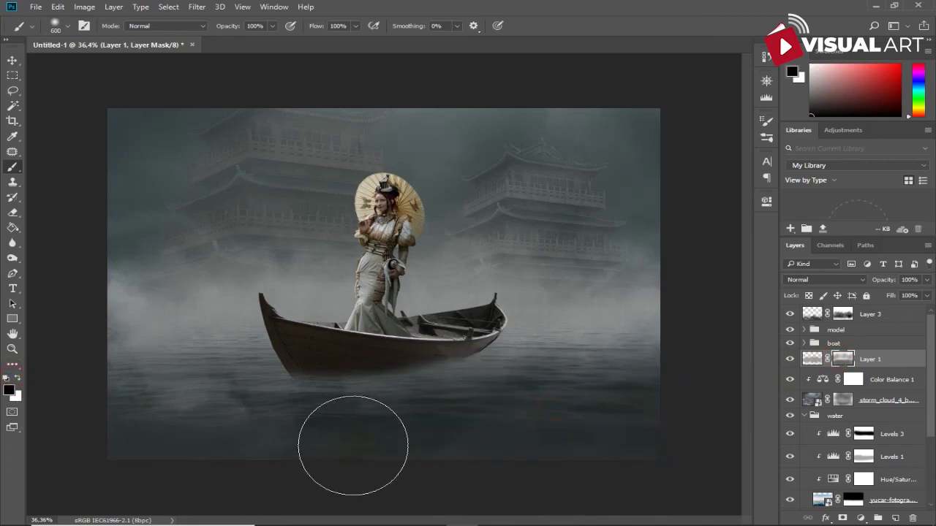
left_click_drag(257, 436, 342, 454)
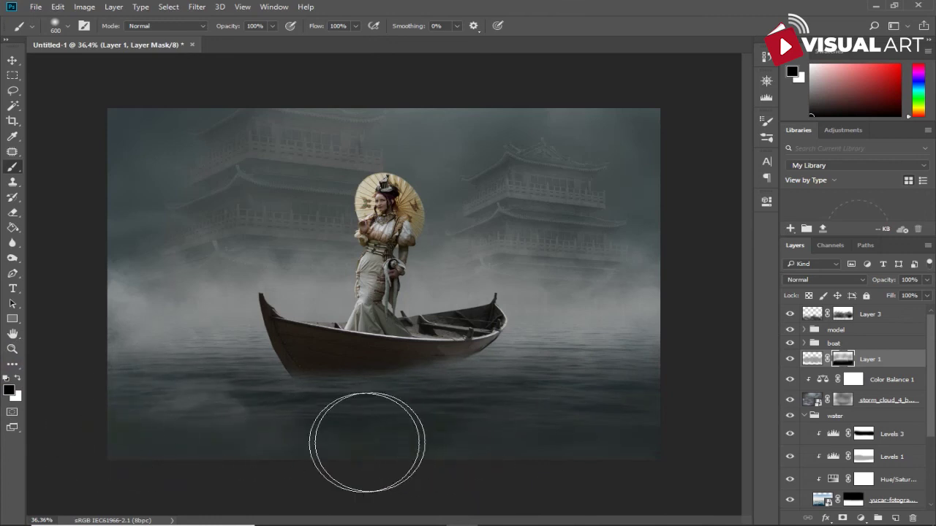
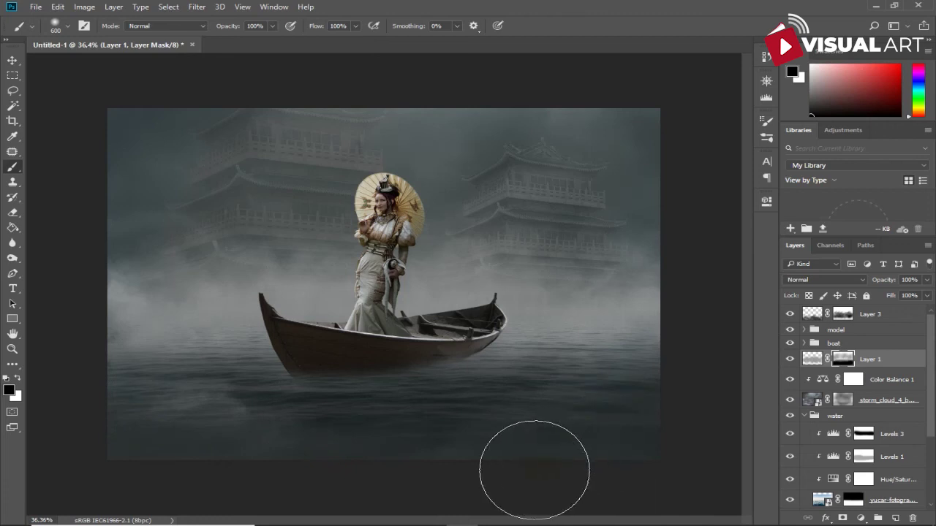
Paint soft black dabs along the bottom water on Layer 1's mask to blend that edge.
left_click(463, 476)
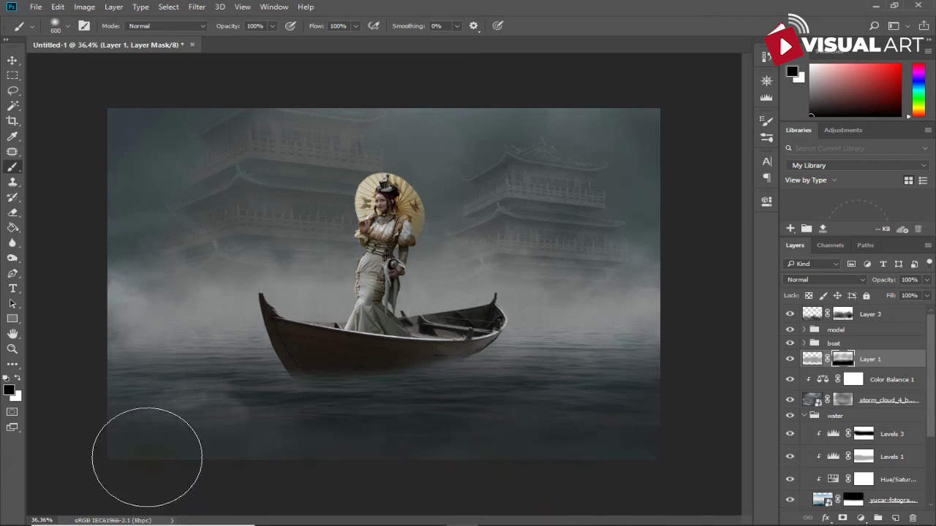
left_click(150, 453)
left_click(301, 315)
left_click(90, 425)
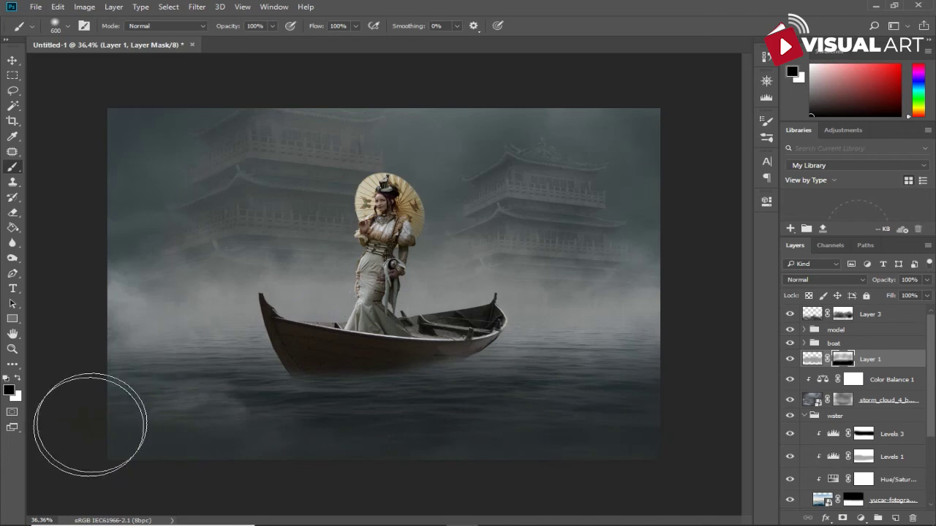
left_click(12, 60)
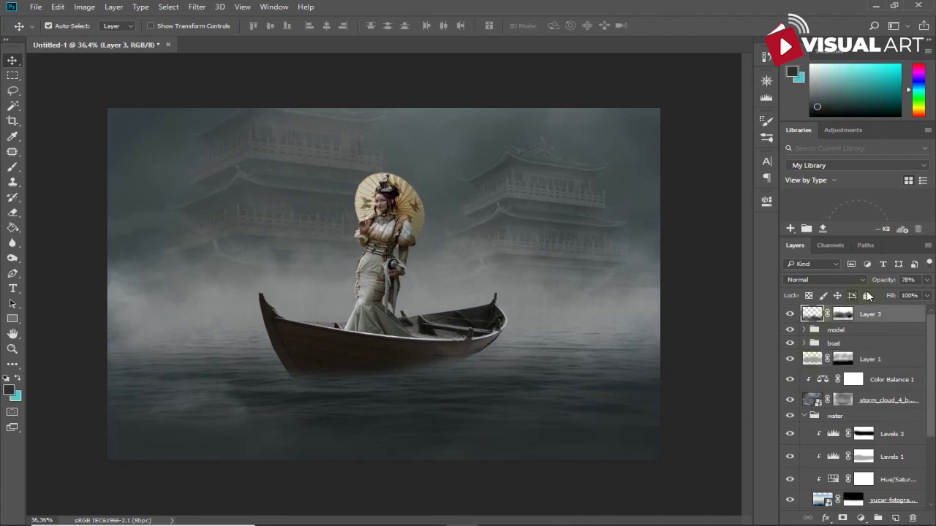
Set Layer 3 opacity to 82% and raise Levels 3 output white from 102 to 104.
mouse_move(882, 282)
left_mouse_down()
mouse_move(898, 283)
mouse_move(885, 283)
left_mouse_up()
scroll(848, 410, "down", 3)
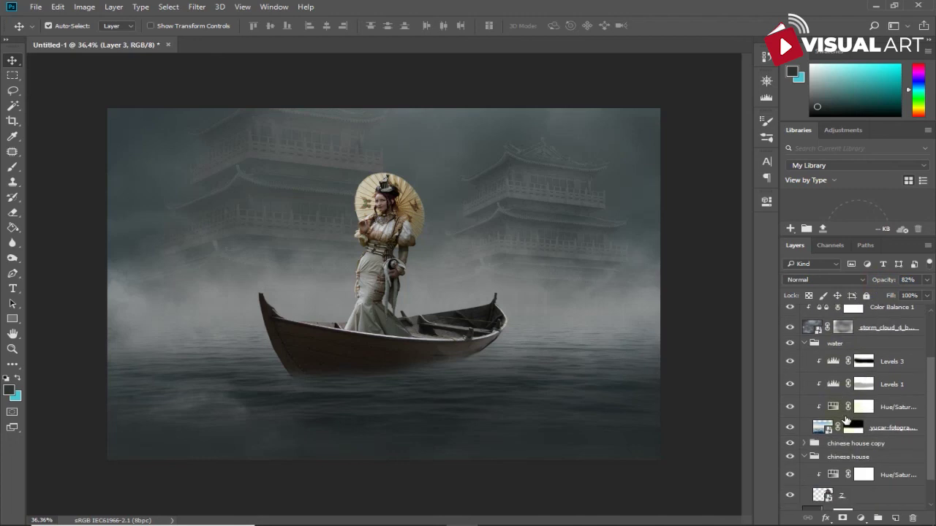
left_click(834, 362)
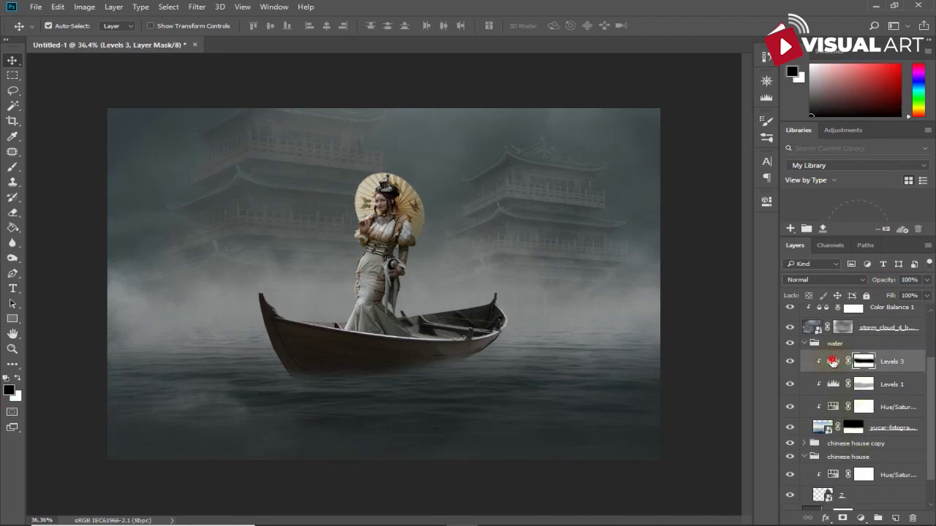
double_click(834, 362)
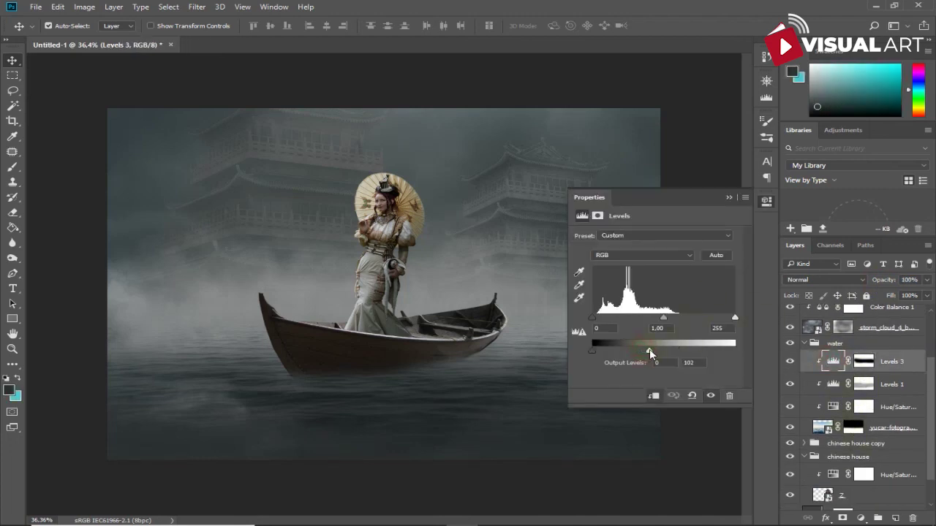
left_click_drag(649, 348, 650, 349)
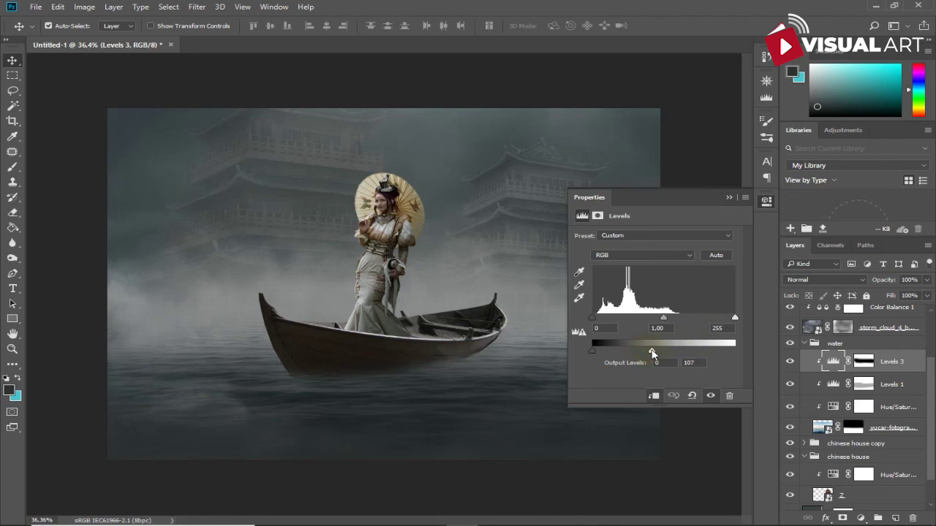
left_click(730, 197)
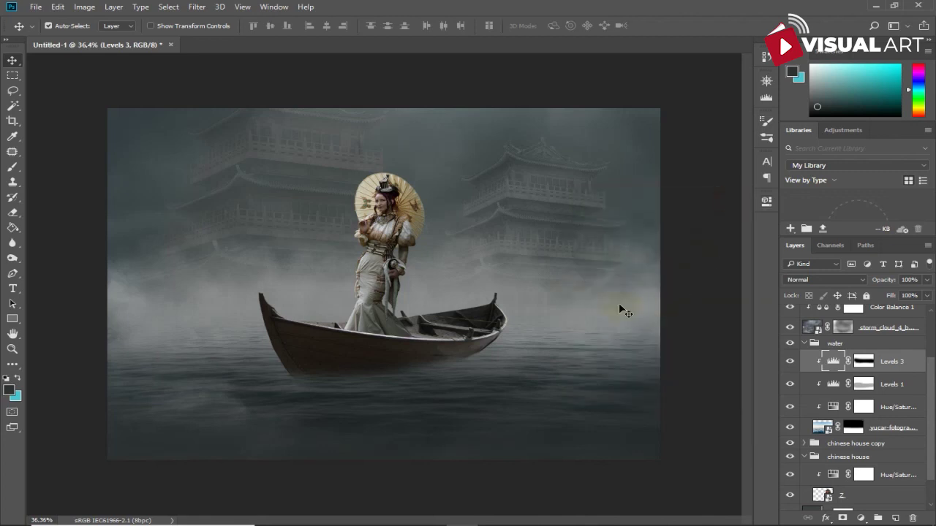
Lower Hue/Saturation 4 saturation from -20 to -31.
left_click(402, 237)
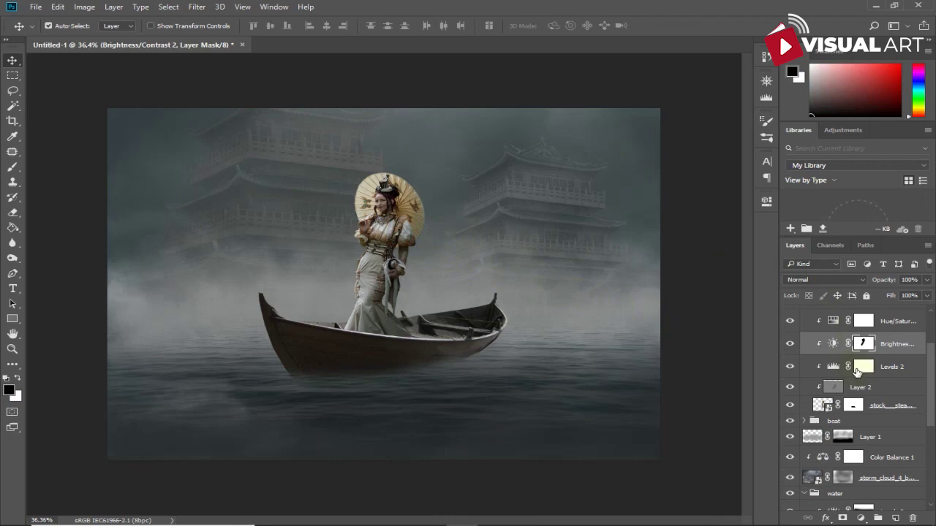
left_click(831, 326)
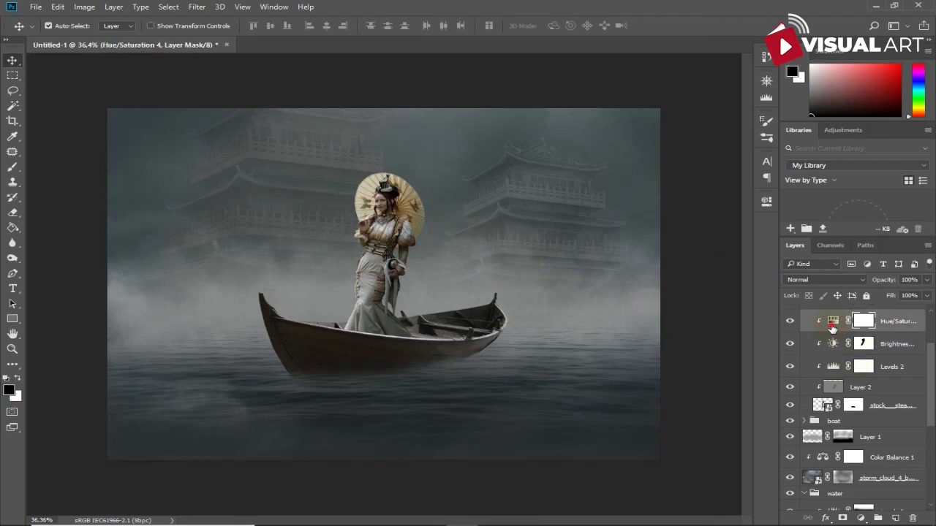
double_click(832, 326)
left_click_drag(640, 303, 632, 304)
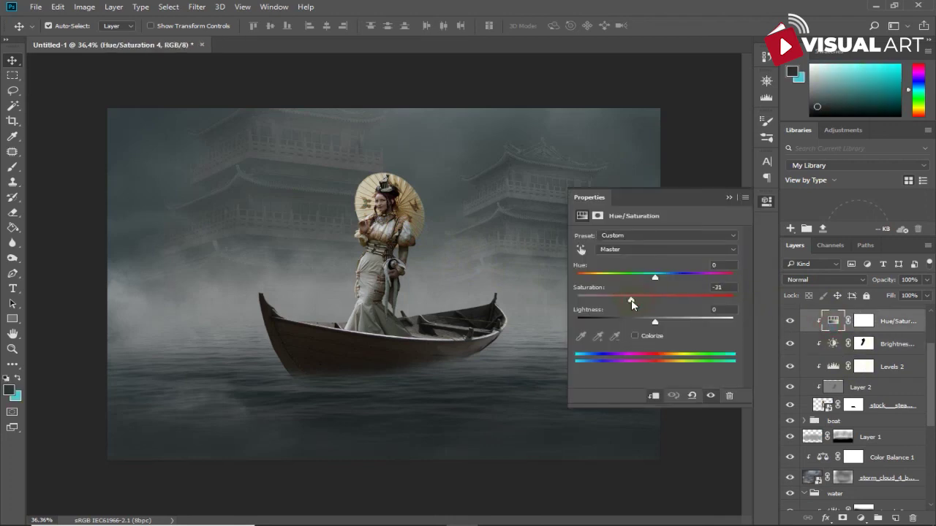
left_click(728, 198)
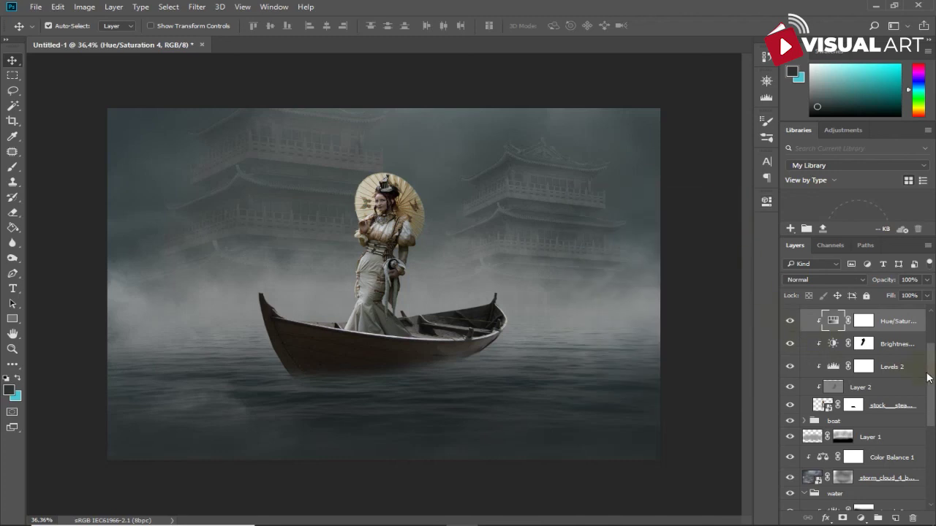
left_click(842, 478)
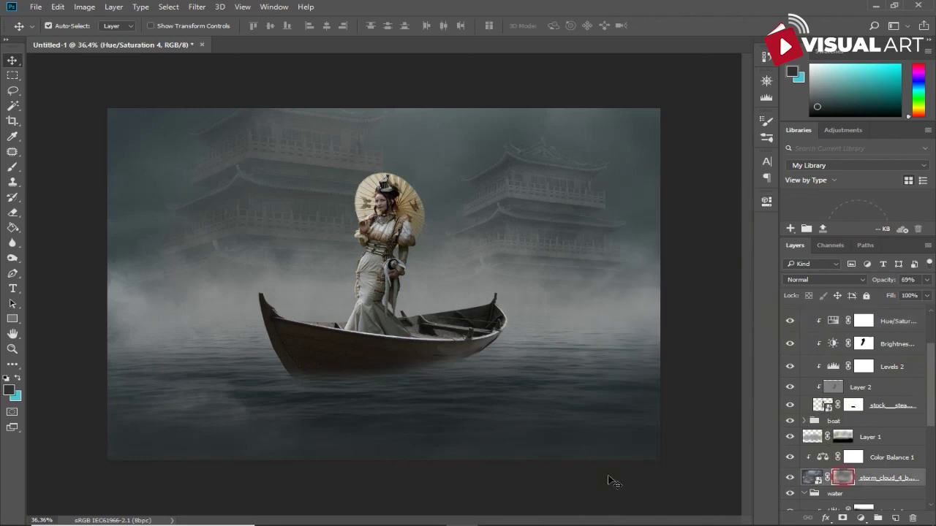
Dab the storm cloud mask with black, undo stray dabs, and lower brush opacity to 46%.
left_click(13, 167)
left_click(208, 423)
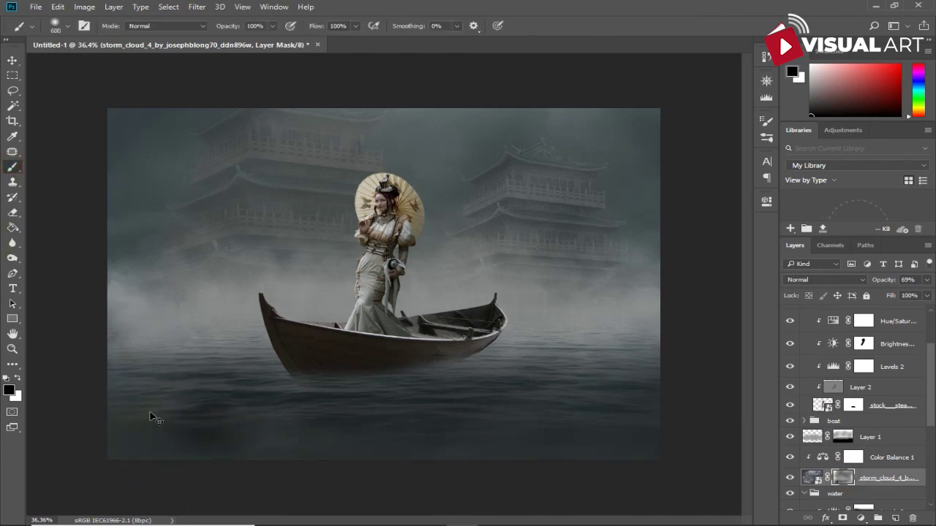
key("ctrl+z")
left_click_drag(222, 26, 183, 29)
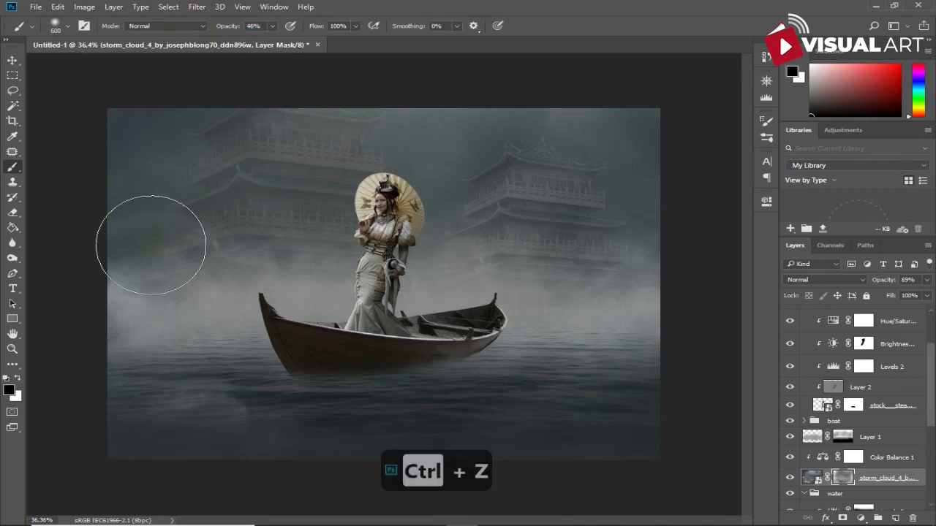
left_click(136, 420)
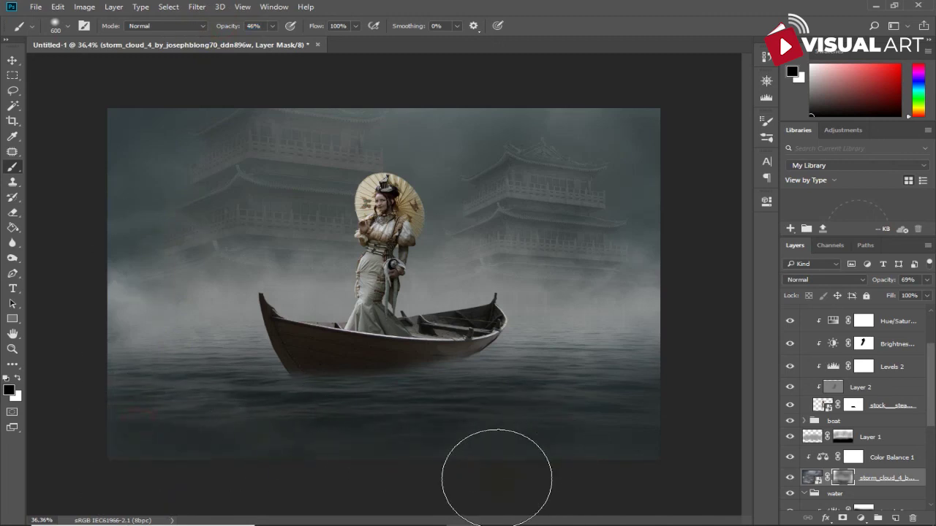
key("ctrl+z")
Paint the storm cloud mask across the lower water, then select the cut_out_boat layer.
left_click(145, 443)
left_click_drag(348, 455, 651, 479)
scroll(661, 459, "up", 2)
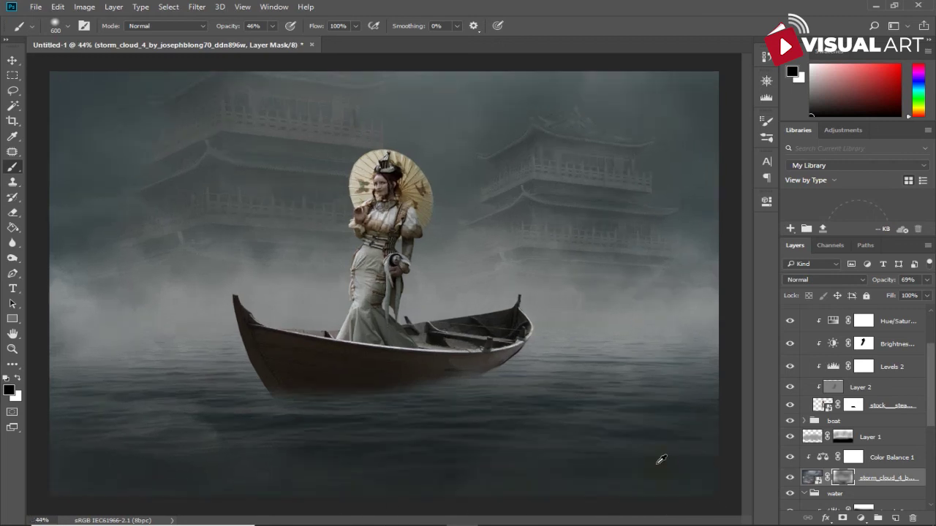
scroll(661, 459, "down", 1)
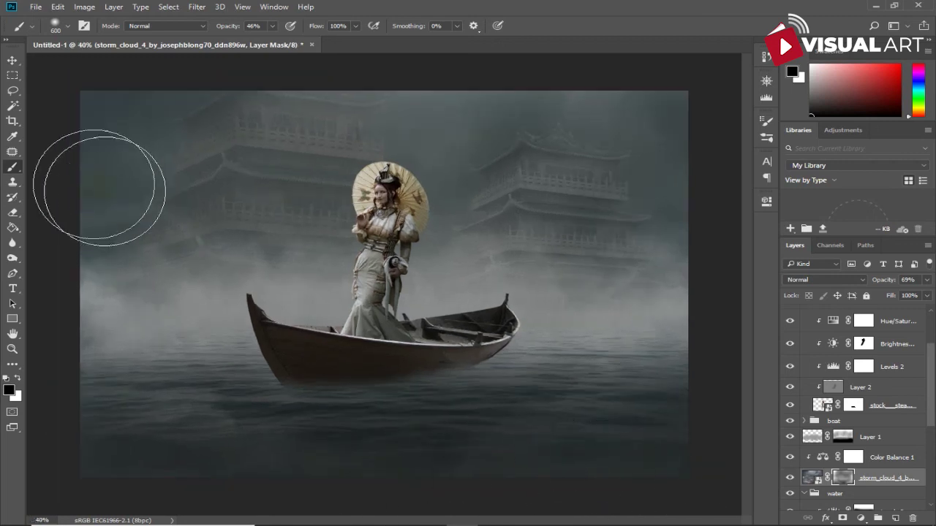
left_click(12, 60)
left_click(293, 347)
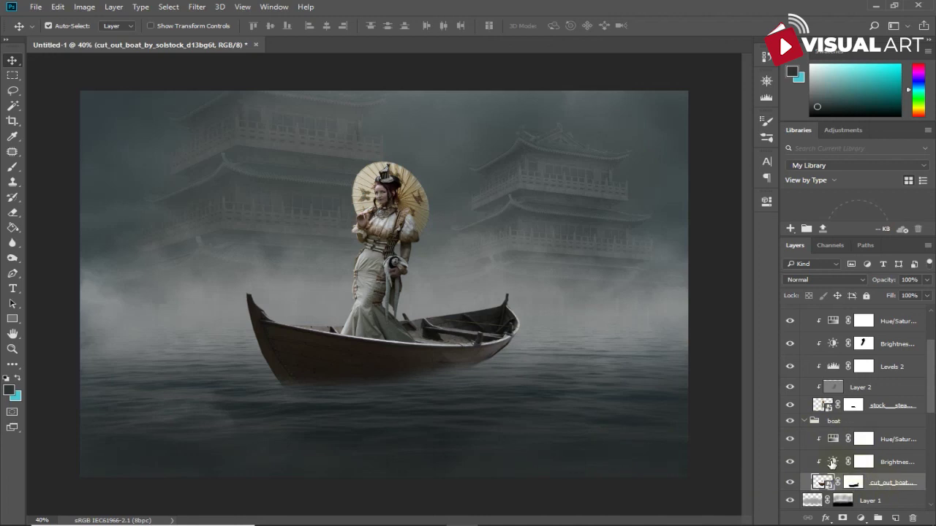
Darken the boat with Brightness/Contrast brightness -110 and Hue/Saturation lightness -27.
left_click(831, 461)
double_click(831, 461)
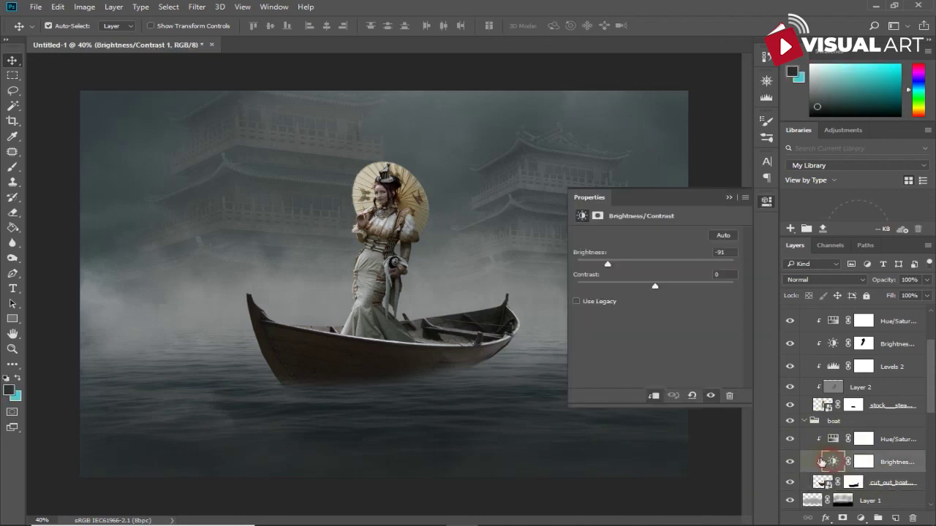
left_click_drag(601, 265, 598, 264)
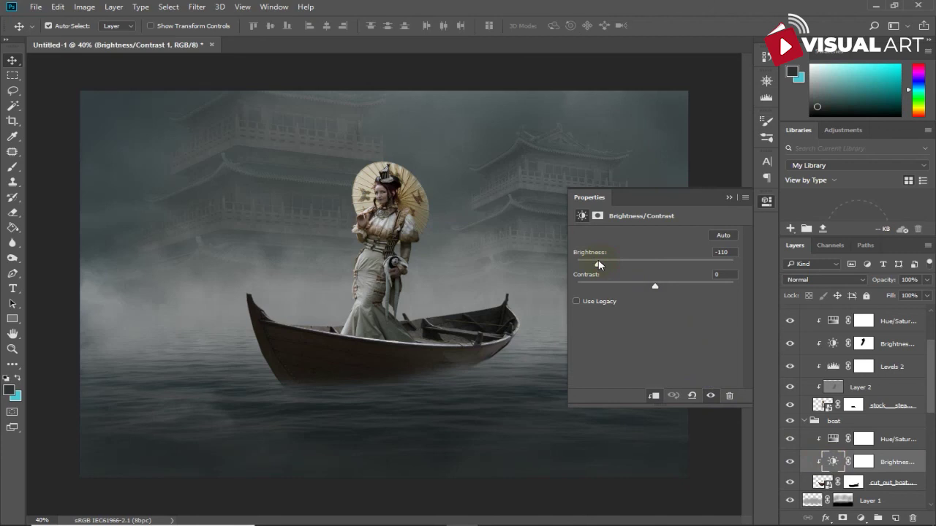
left_click(833, 439)
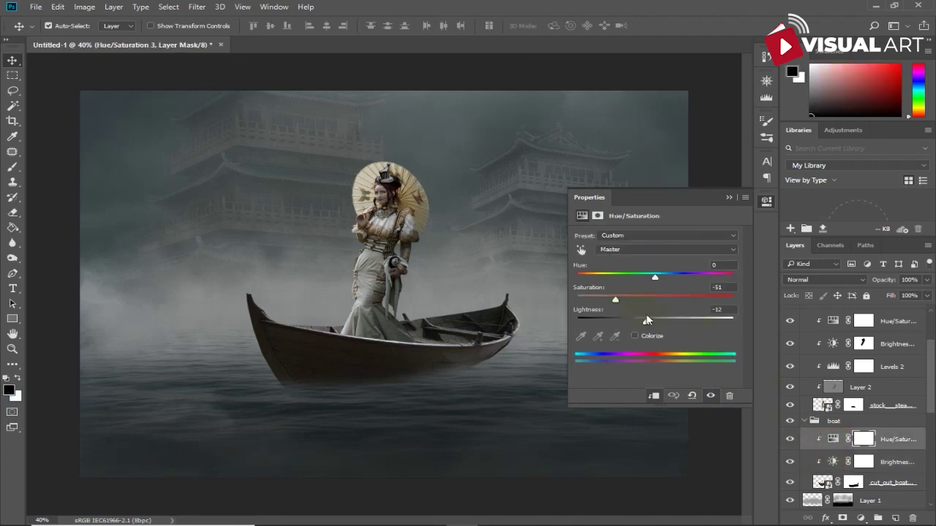
left_click_drag(642, 323, 634, 324)
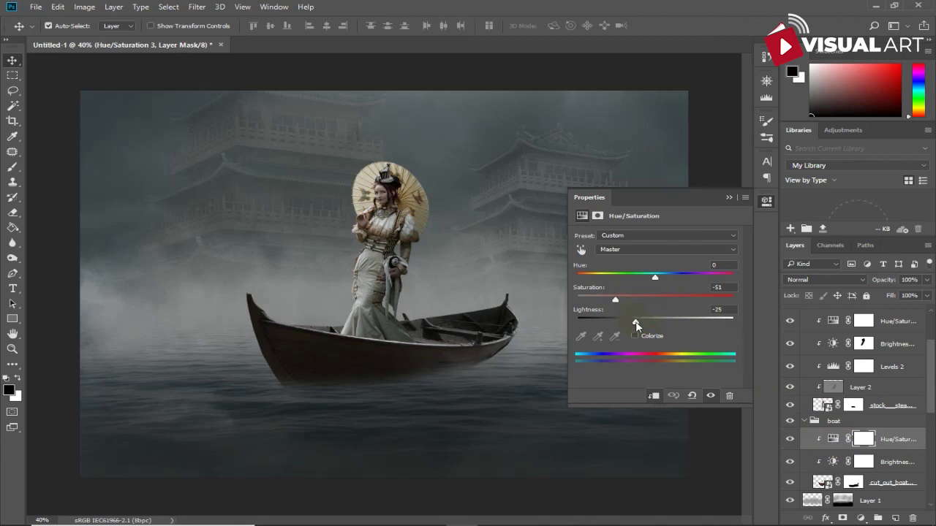
left_click(728, 200)
left_click(726, 199)
scroll(696, 310, "down", 2)
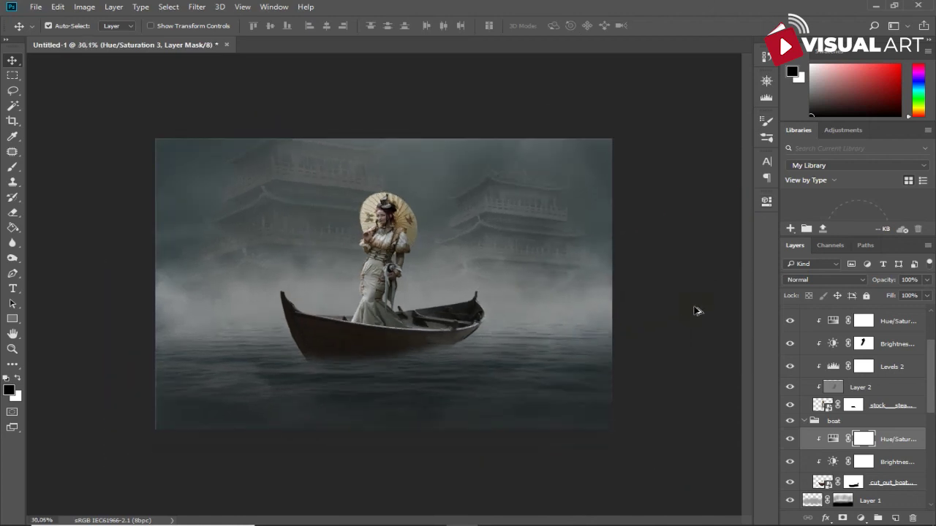
Stamp all visible layers into a merged Layer 4 above Layer 3 and open Camera Raw Filter.
left_click_drag(931, 397, 928, 341)
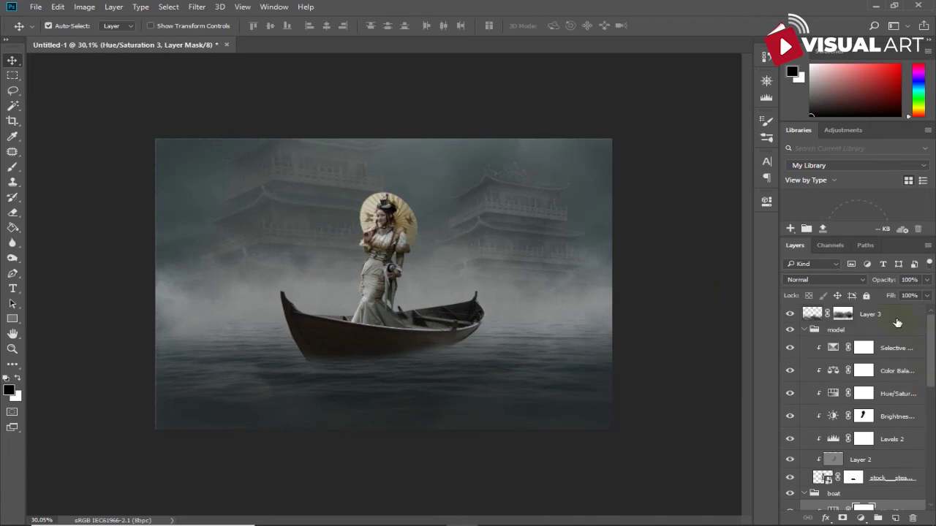
left_click(897, 323)
key("ctrl+alt+shift+e")
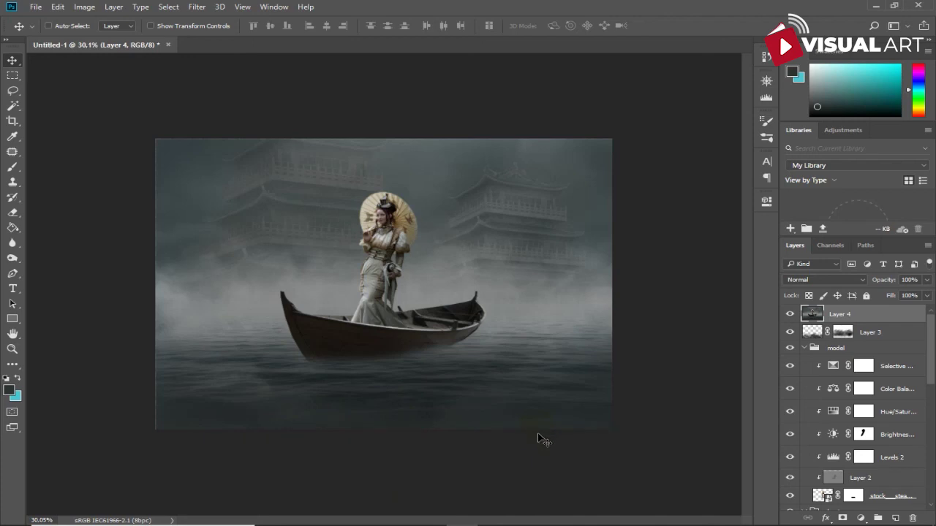
left_click(197, 7)
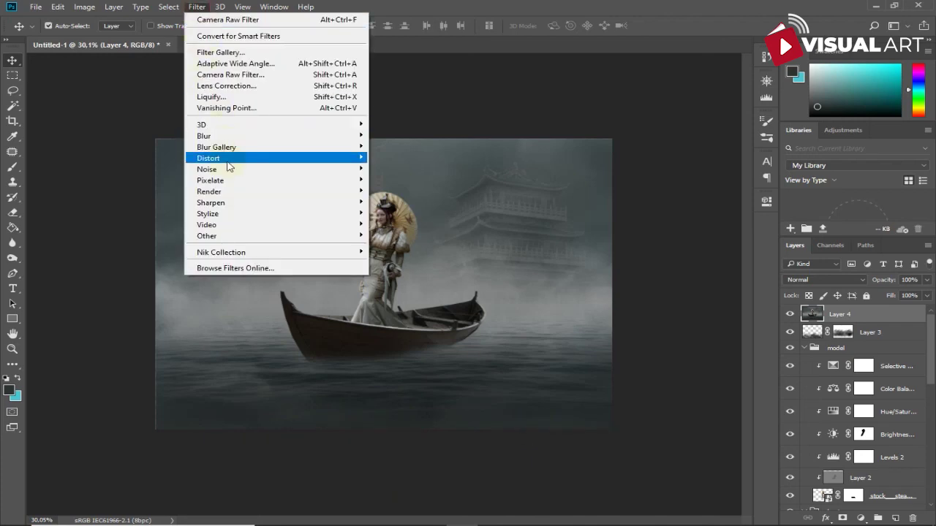
left_click(219, 75)
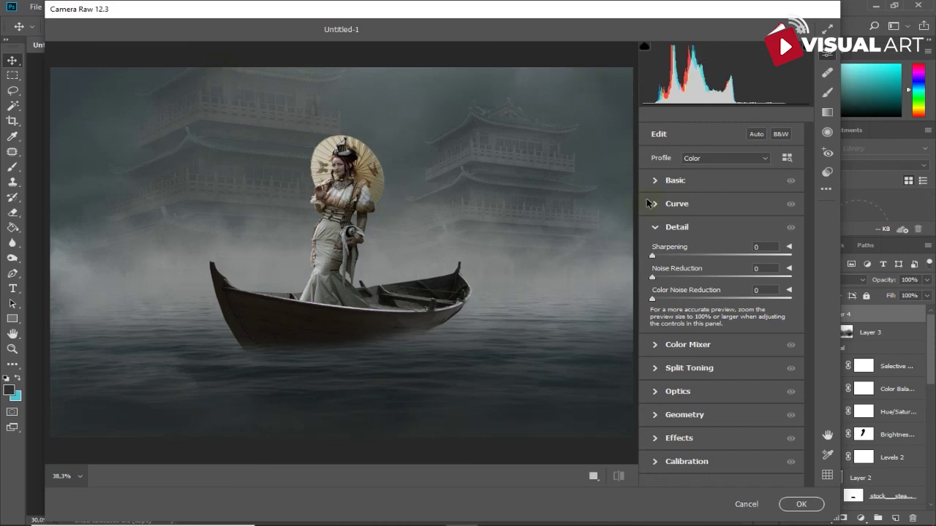
Apply the Camera Raw Modern 02 profile from the Modern group and confirm the filter.
left_click(759, 159)
left_click(723, 217)
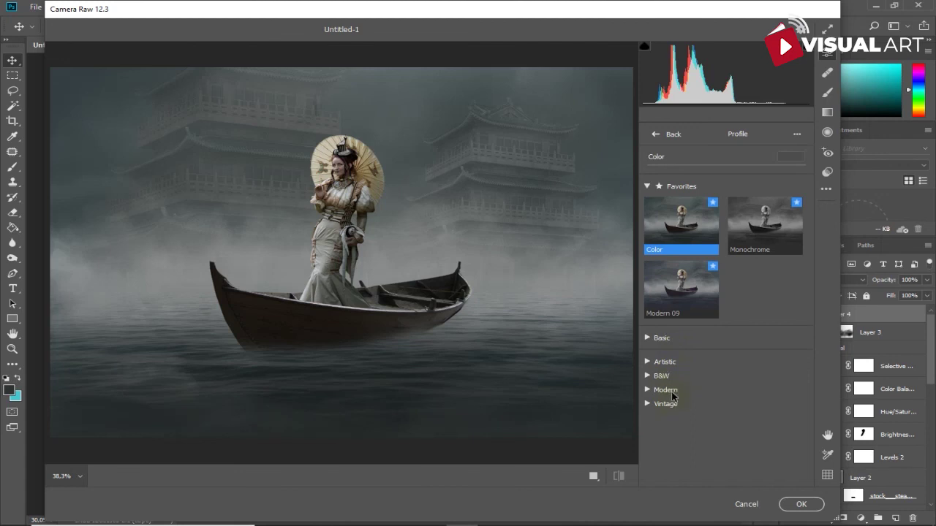
left_click(666, 390)
mouse_move(765, 427)
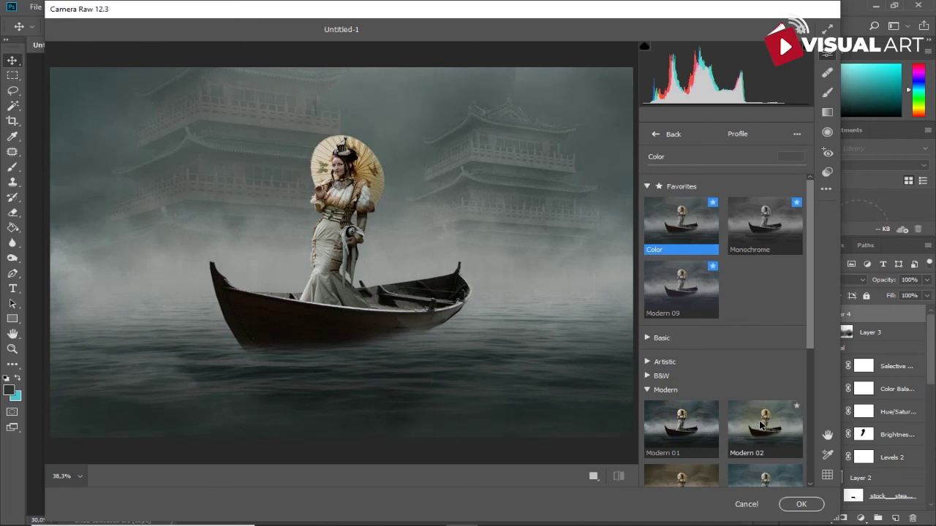
scroll(761, 425, "down", 1)
scroll(760, 426, "down", 1)
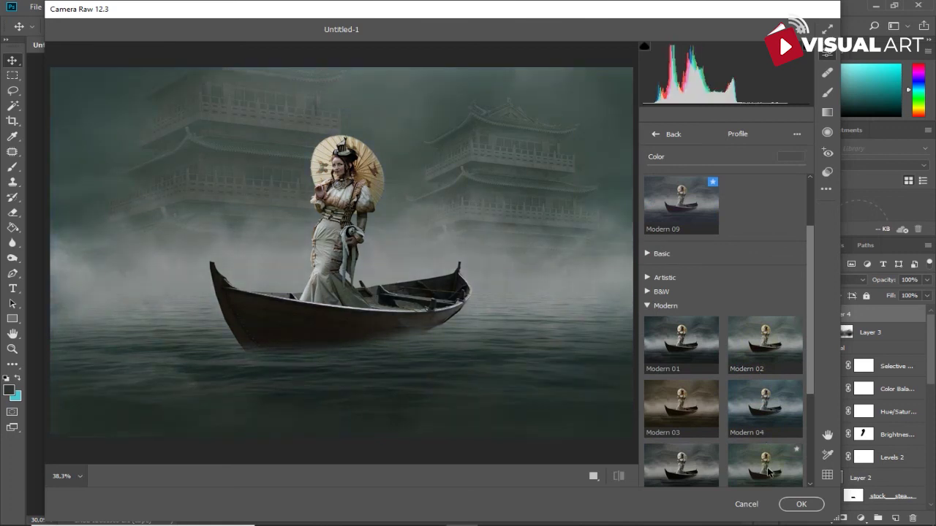
left_click(755, 346)
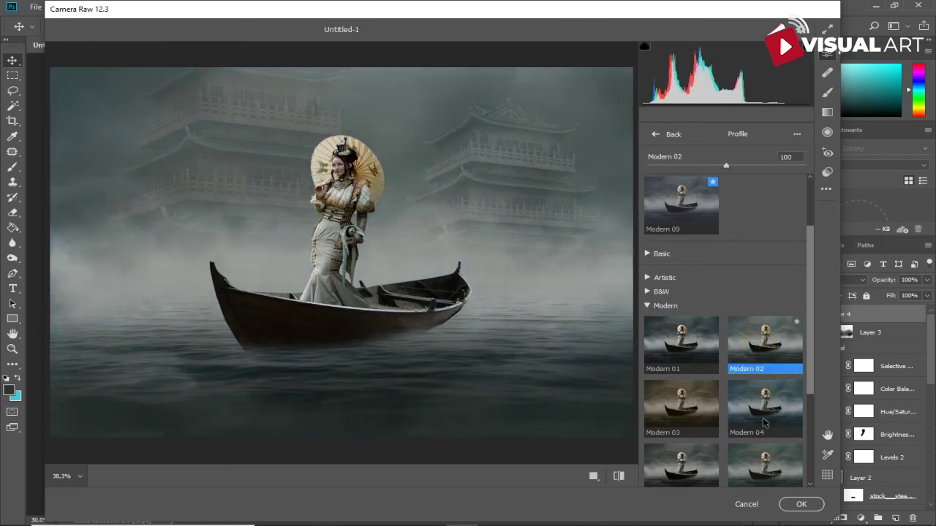
left_click(803, 504)
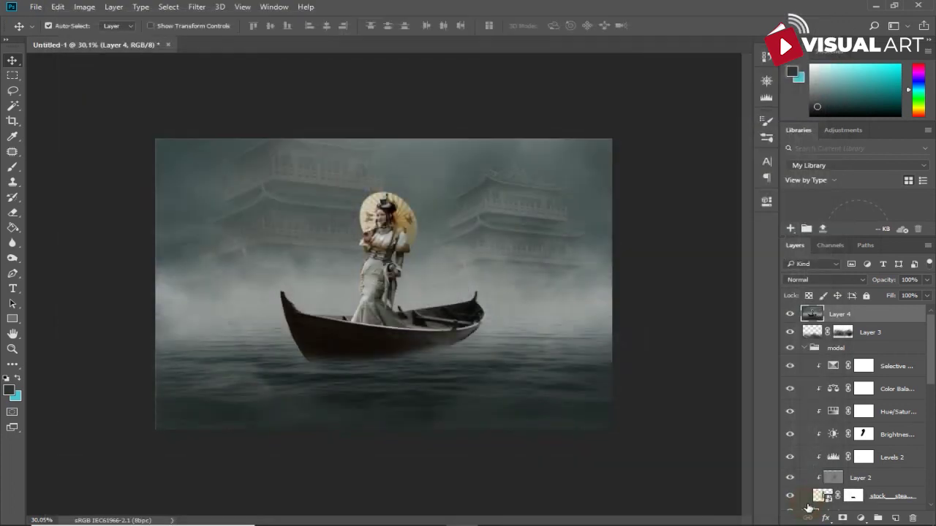
scroll(587, 392, "up", 1)
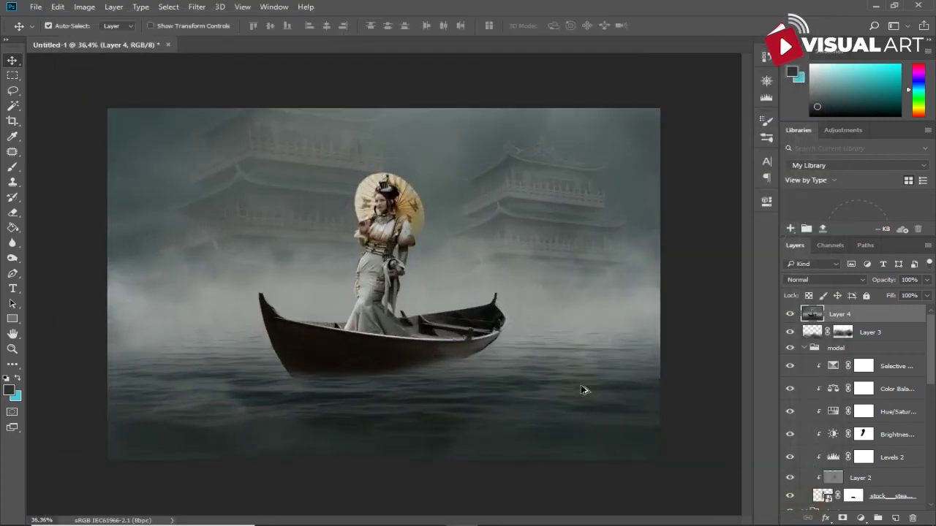
scroll(584, 389, "up", 1)
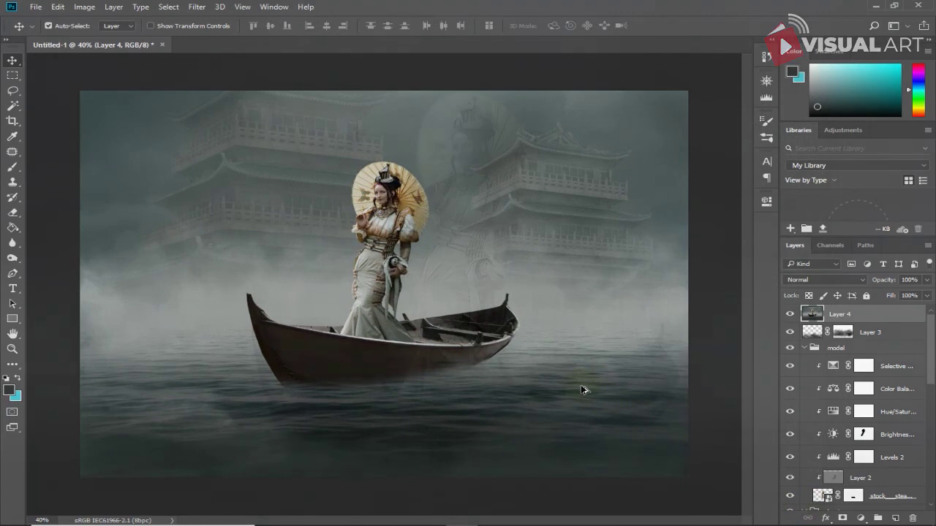